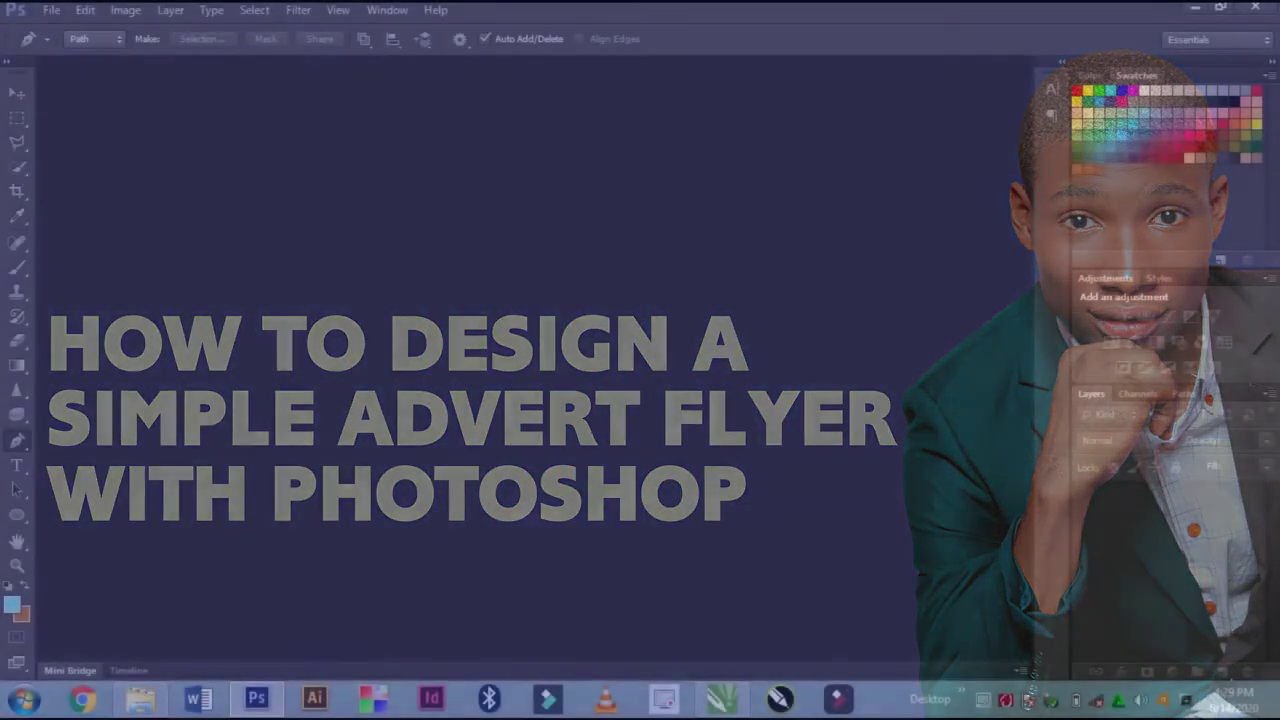
# Create a 1000 × 1000 px document, unlock the Background as Layer 0, and add a new layer.
pyautogui.click(52, 10)
pyautogui.click(60, 29)
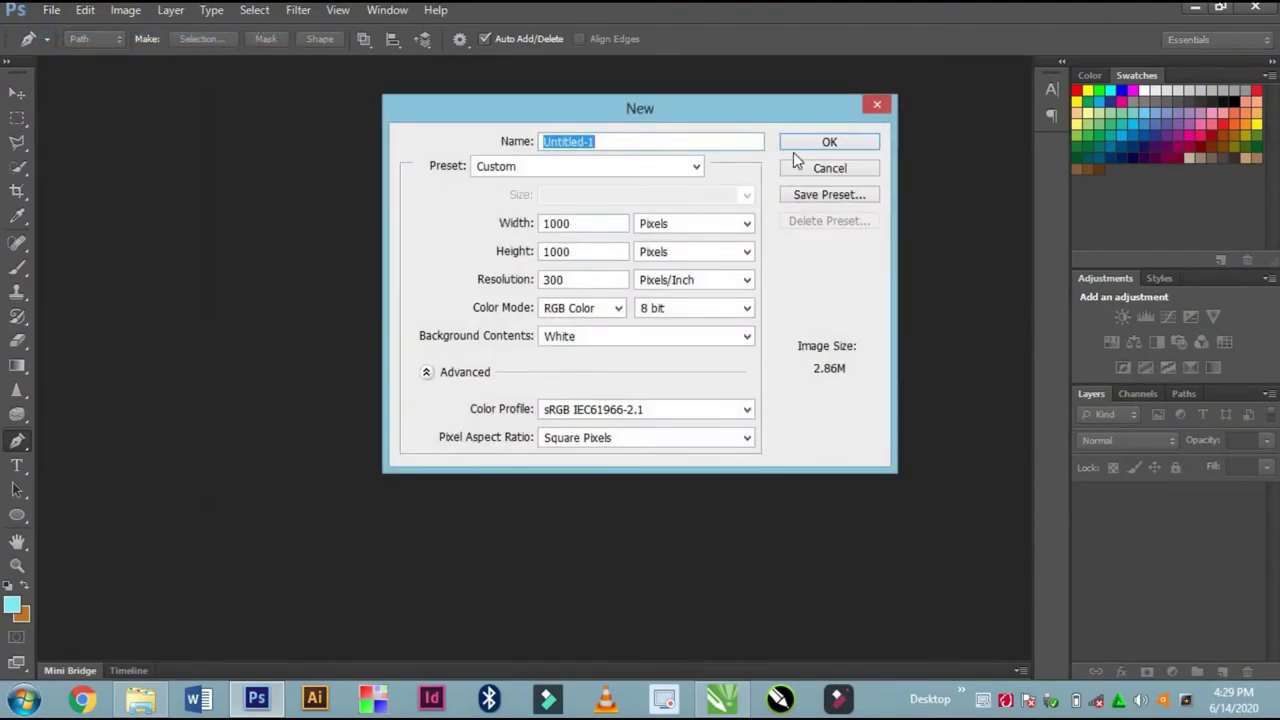
pyautogui.click(806, 148)
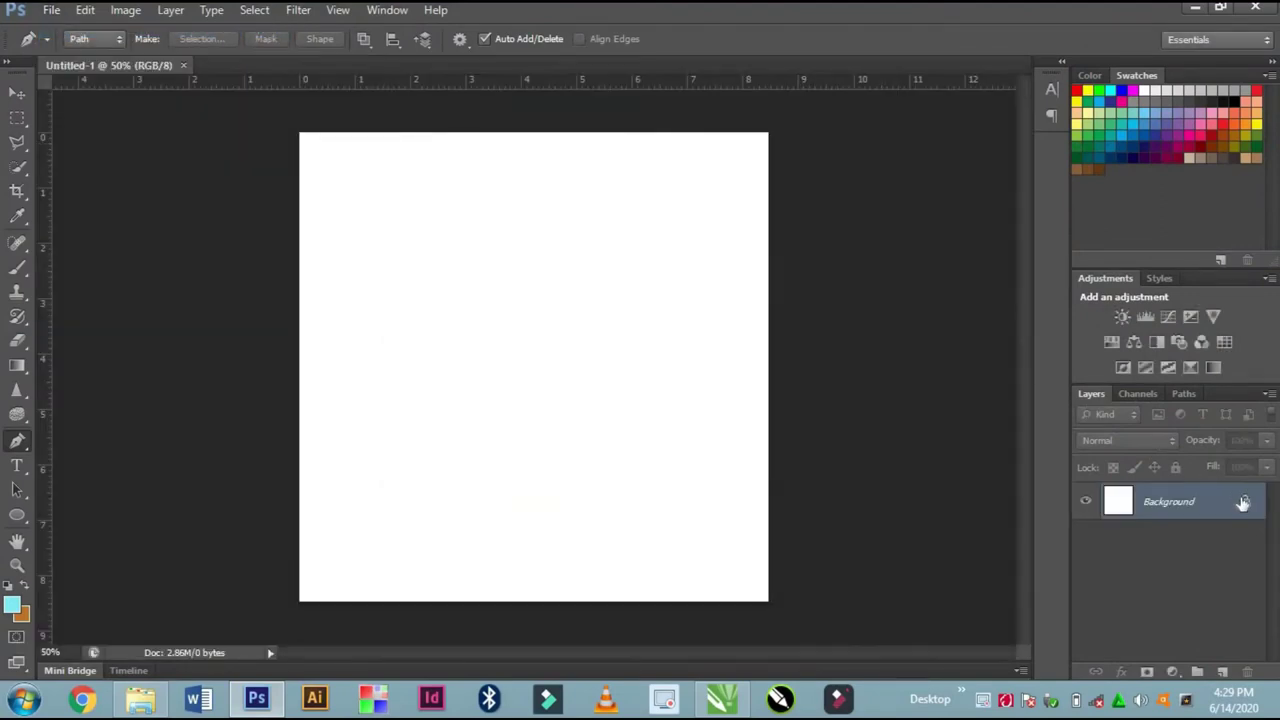
pyautogui.doubleClick(1242, 503)
pyautogui.click(801, 218)
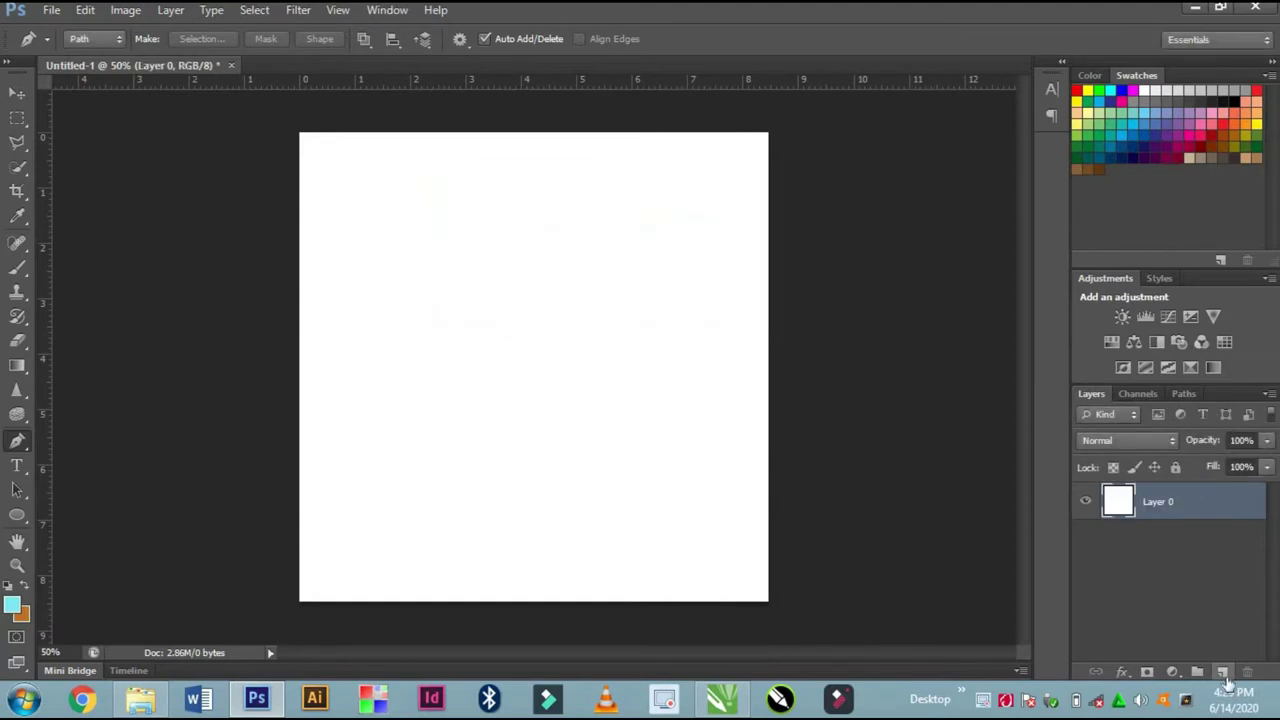
pyautogui.click(1223, 672)
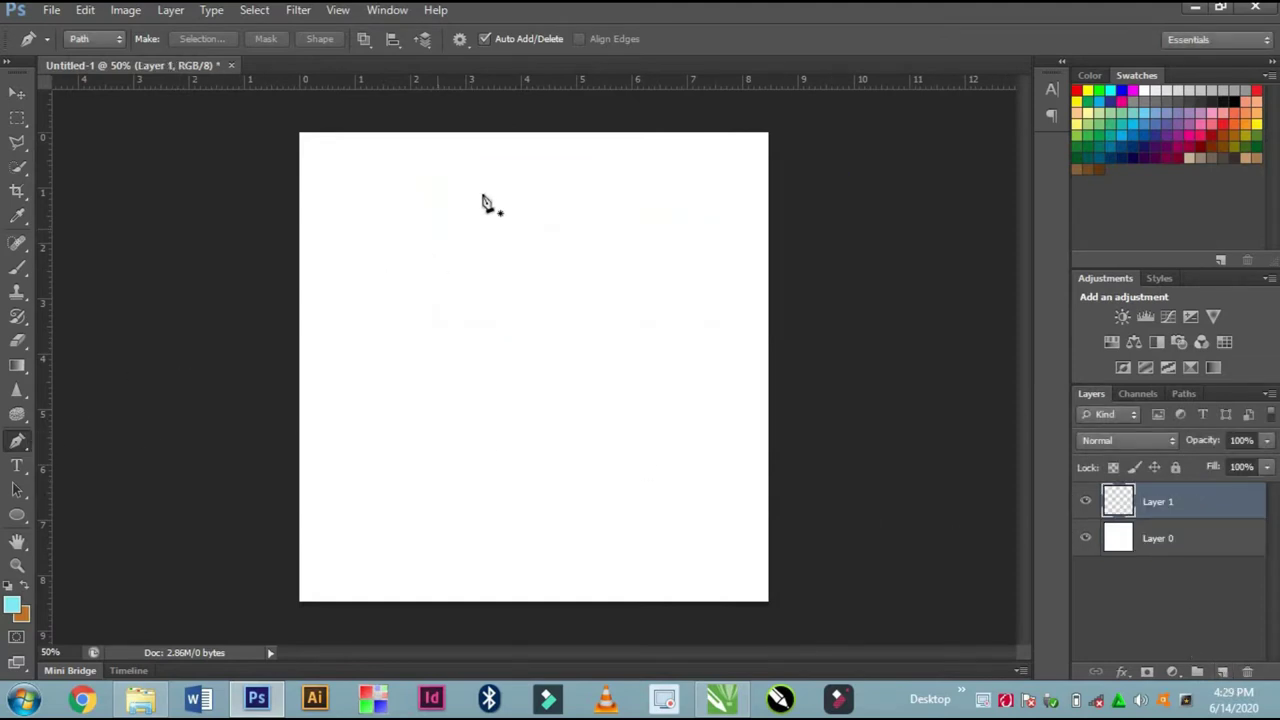
# Draw a closed, angled pen outline across the canvas's right side.
pyautogui.click(644, 118)
pyautogui.click(497, 263)
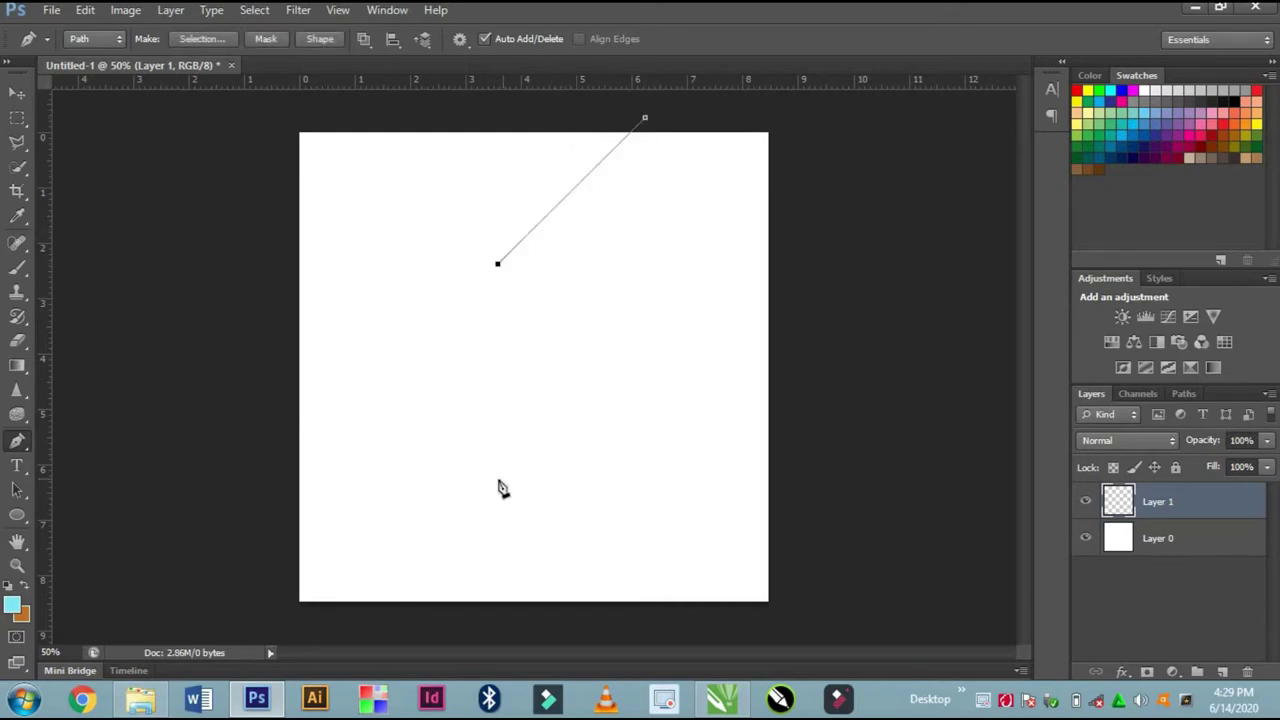
pyautogui.click(497, 480)
pyautogui.click(817, 588)
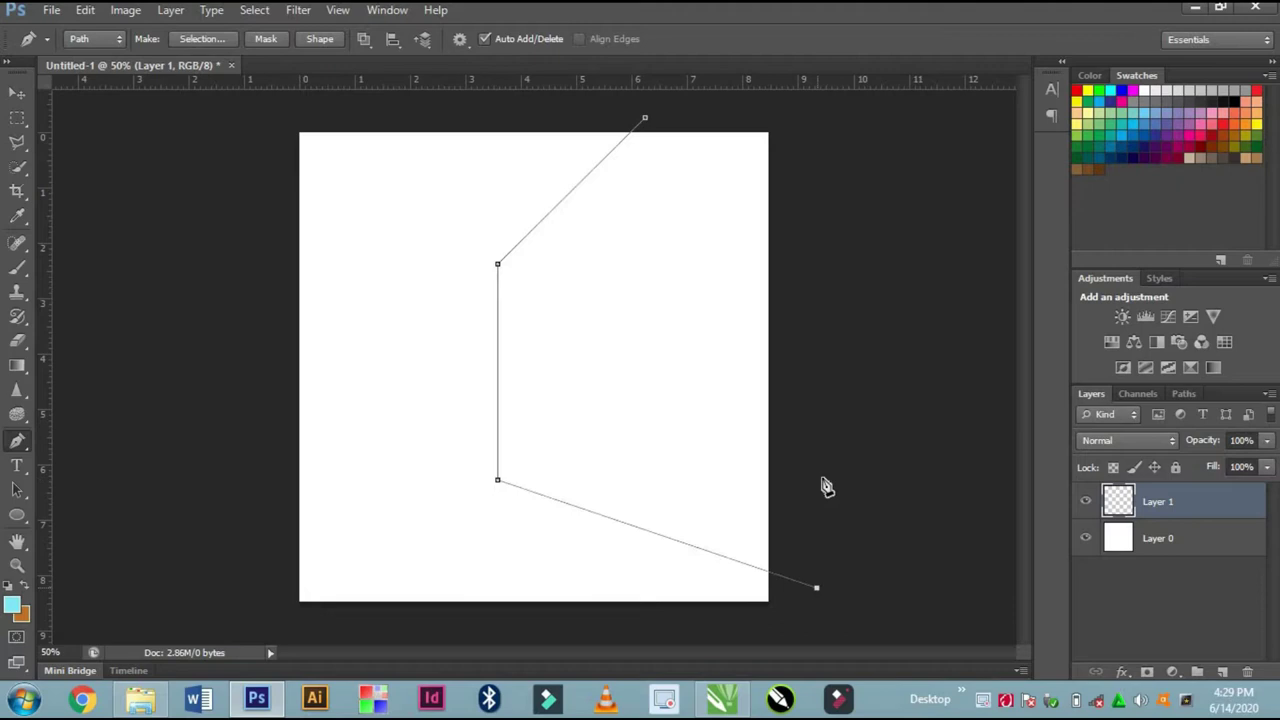
pyautogui.click(874, 138)
pyautogui.click(746, 99)
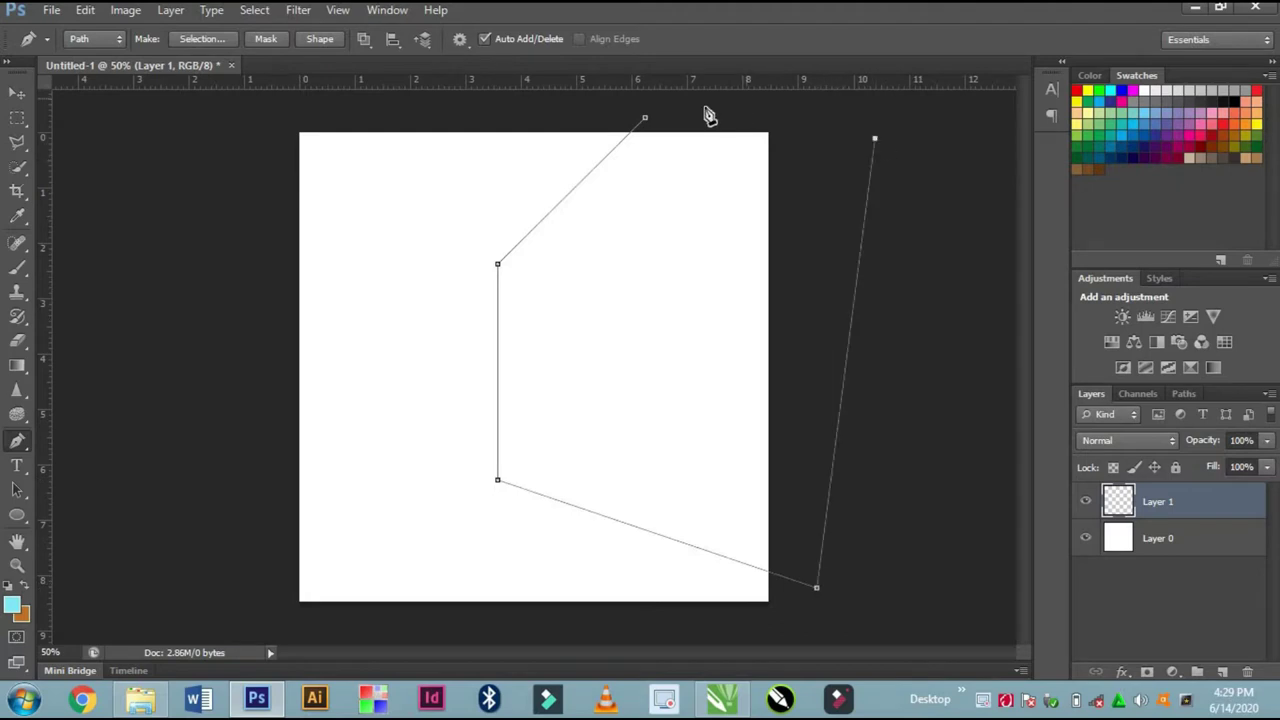
pyautogui.click(644, 118)
# Fill the closed path with blue #3bb4d7.
pyautogui.rightClick(686, 277)
pyautogui.click(738, 381)
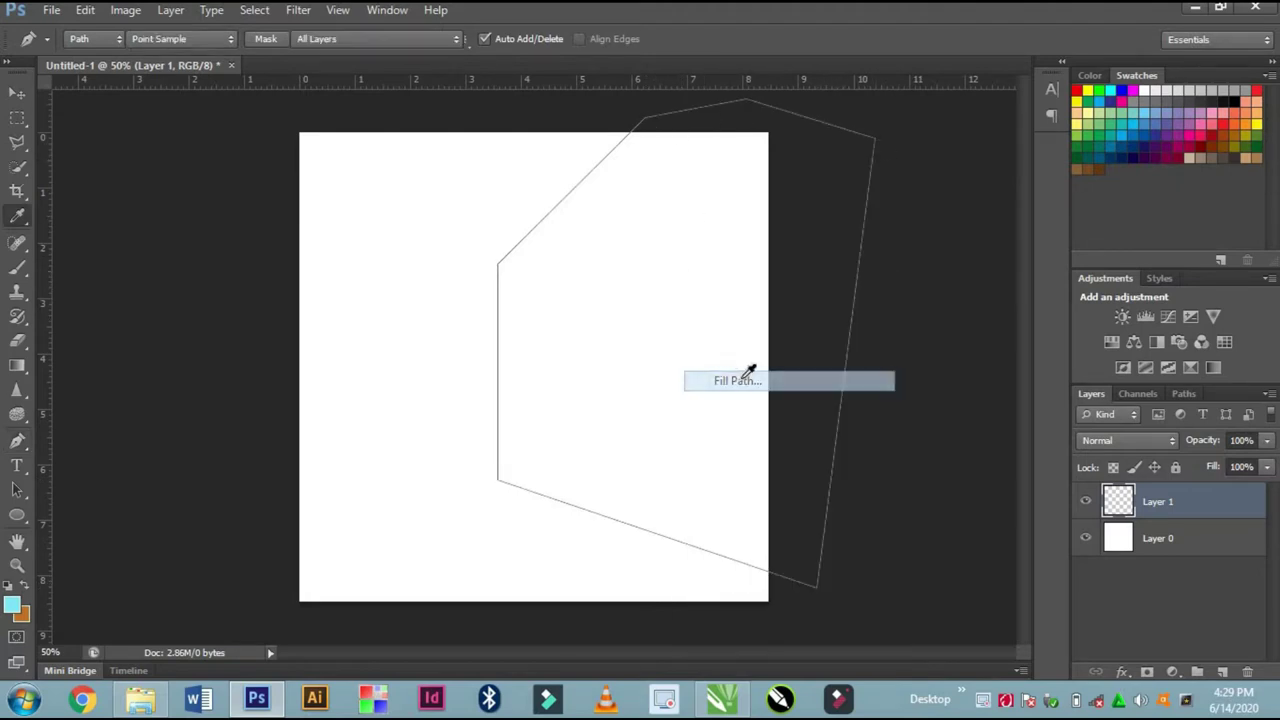
pyautogui.click(914, 172)
pyautogui.click(910, 218)
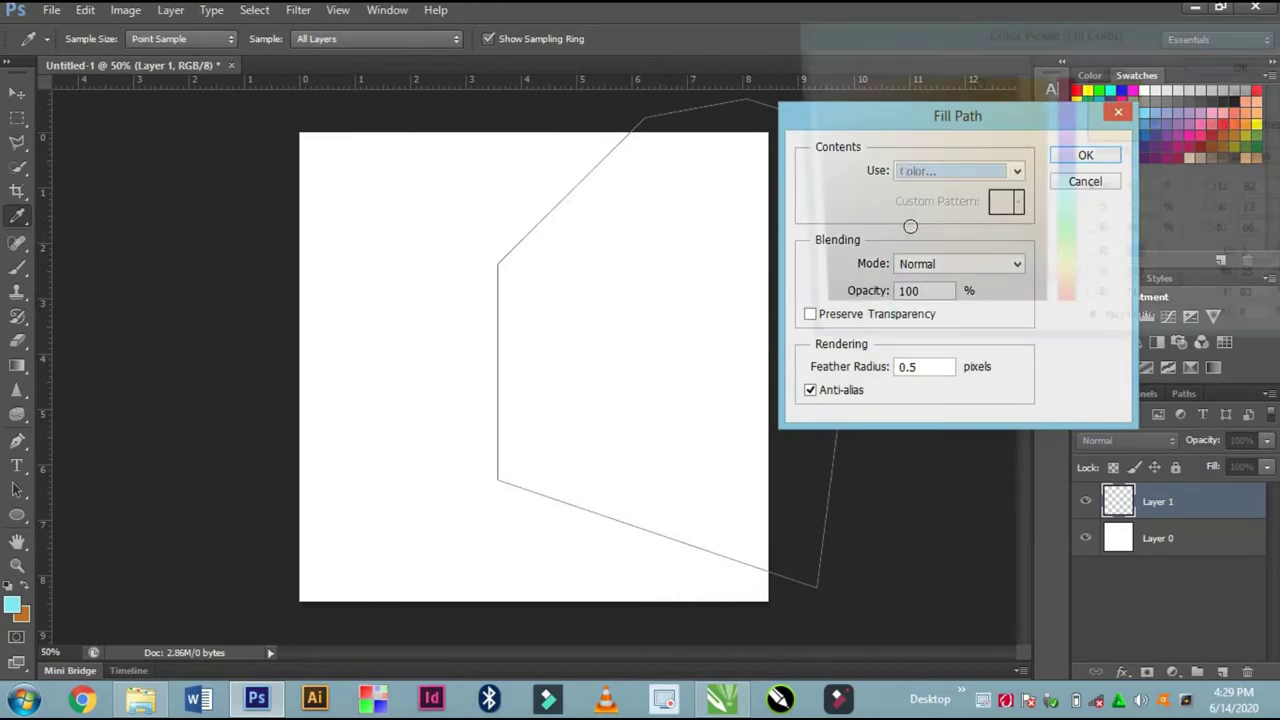
pyautogui.click(1066, 175)
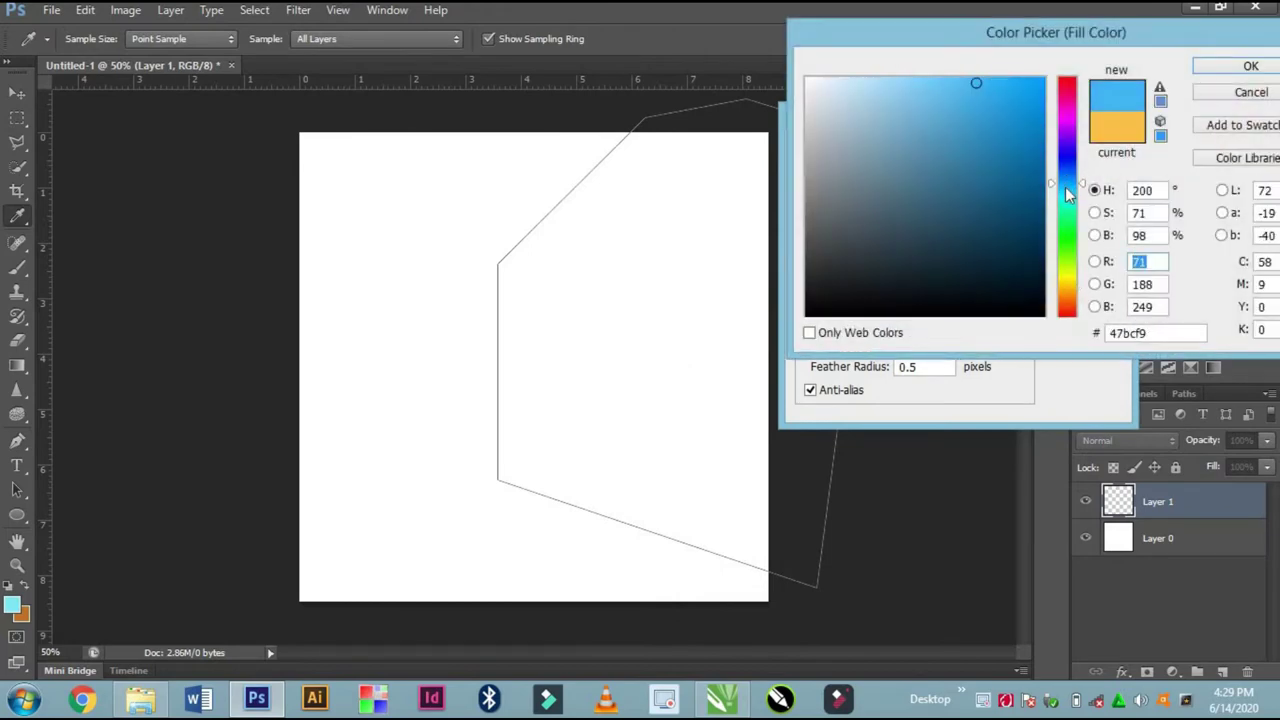
pyautogui.click(1066, 188)
pyautogui.moveTo(976, 98); pyautogui.dragTo(979, 115)
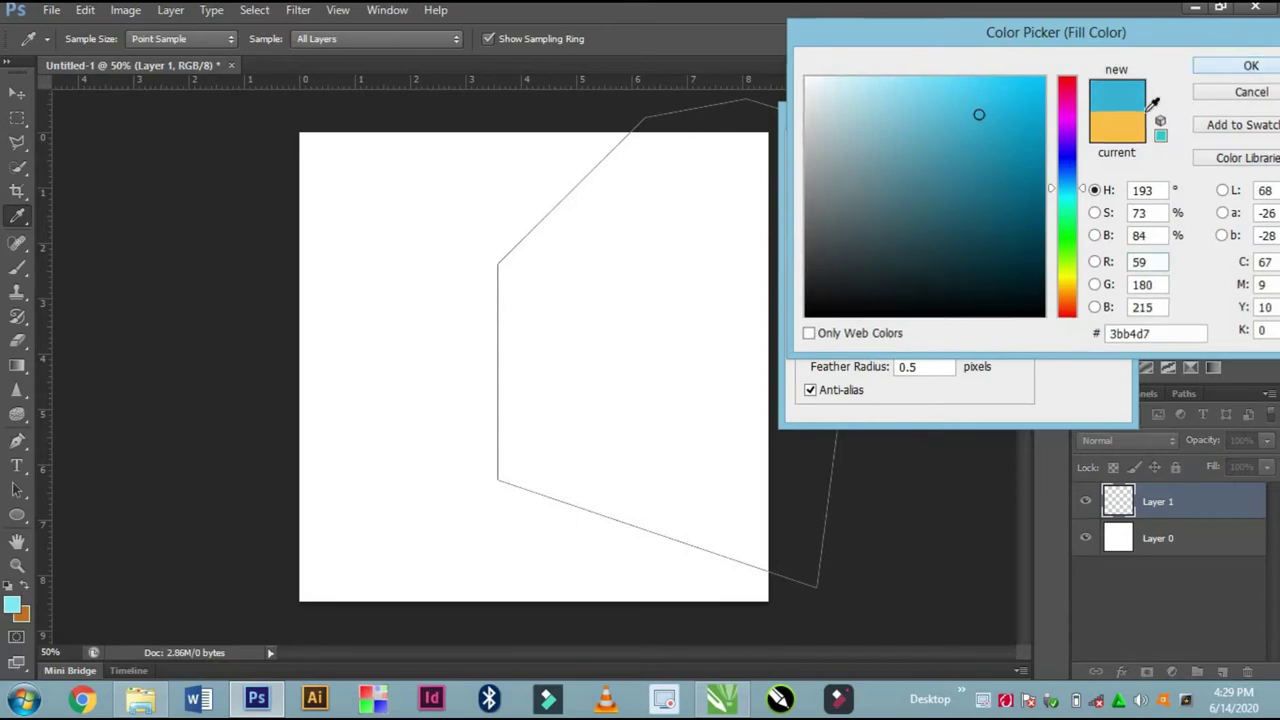
pyautogui.click(1216, 70)
pyautogui.click(1080, 162)
# Delete the path, keeping the blue fill, and add an empty Layer 2.
pyautogui.rightClick(592, 250)
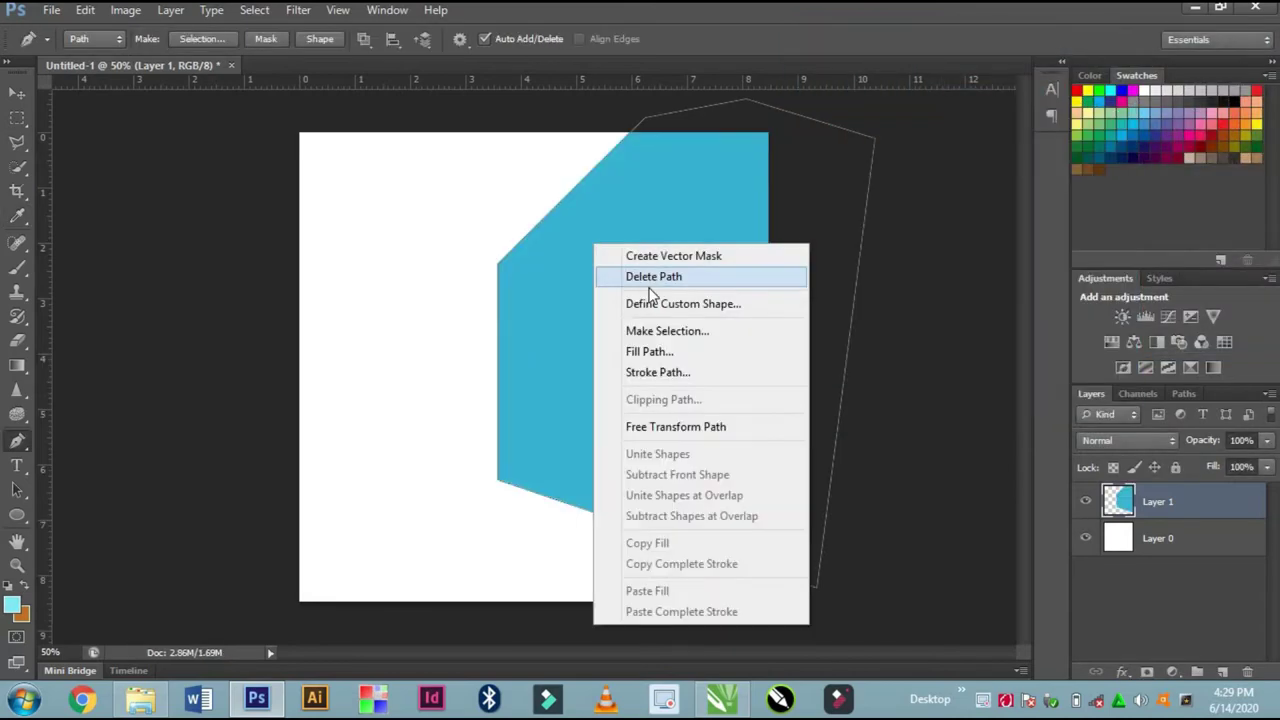
pyautogui.click(657, 277)
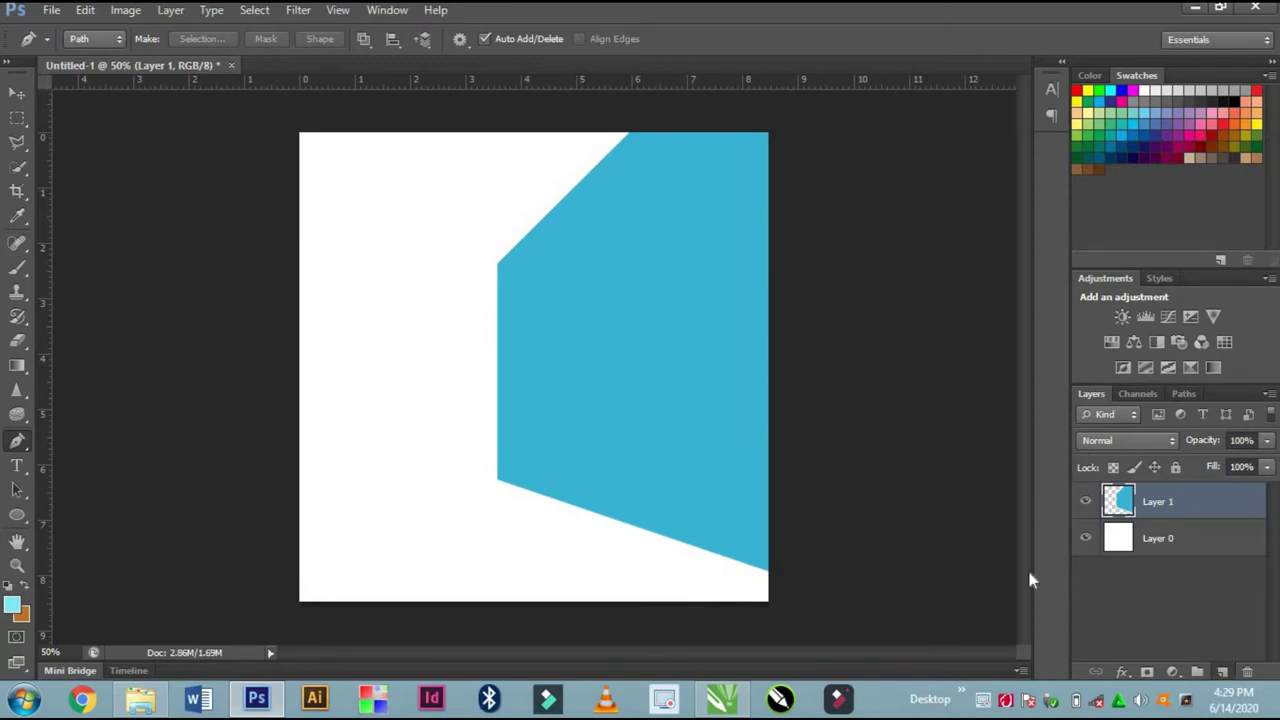
pyautogui.click(1220, 670)
# Draw a second angled pen outline extending past the blue shape's edges.
pyautogui.click(569, 120)
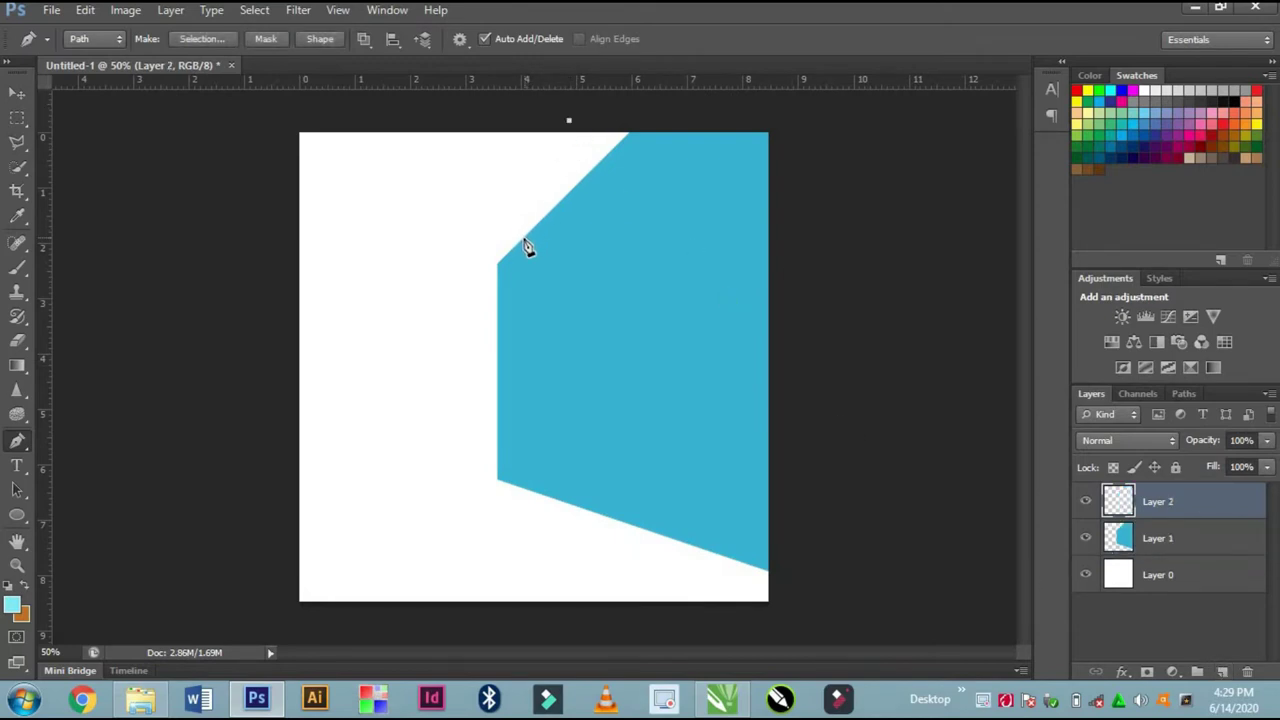
pyautogui.click(522, 238)
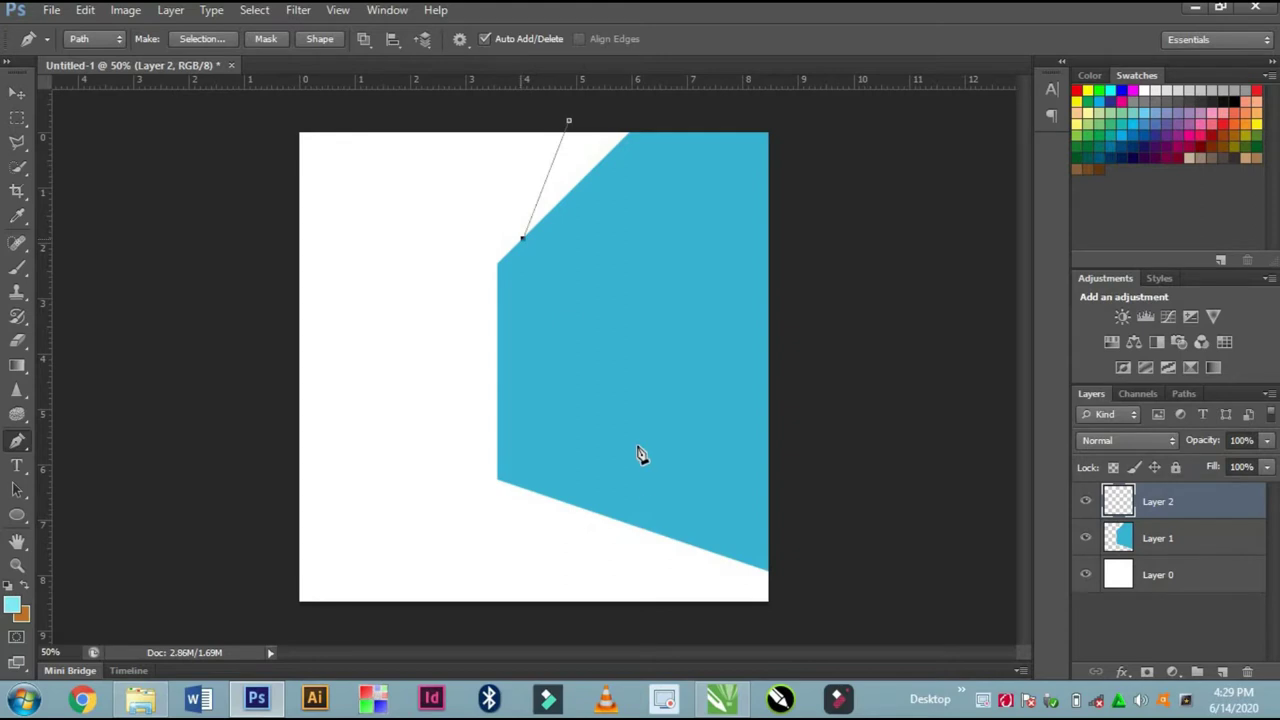
pyautogui.click(605, 517)
pyautogui.moveTo(731, 614); pyautogui.dragTo(907, 614)
pyautogui.click(907, 228)
pyautogui.click(779, 98)
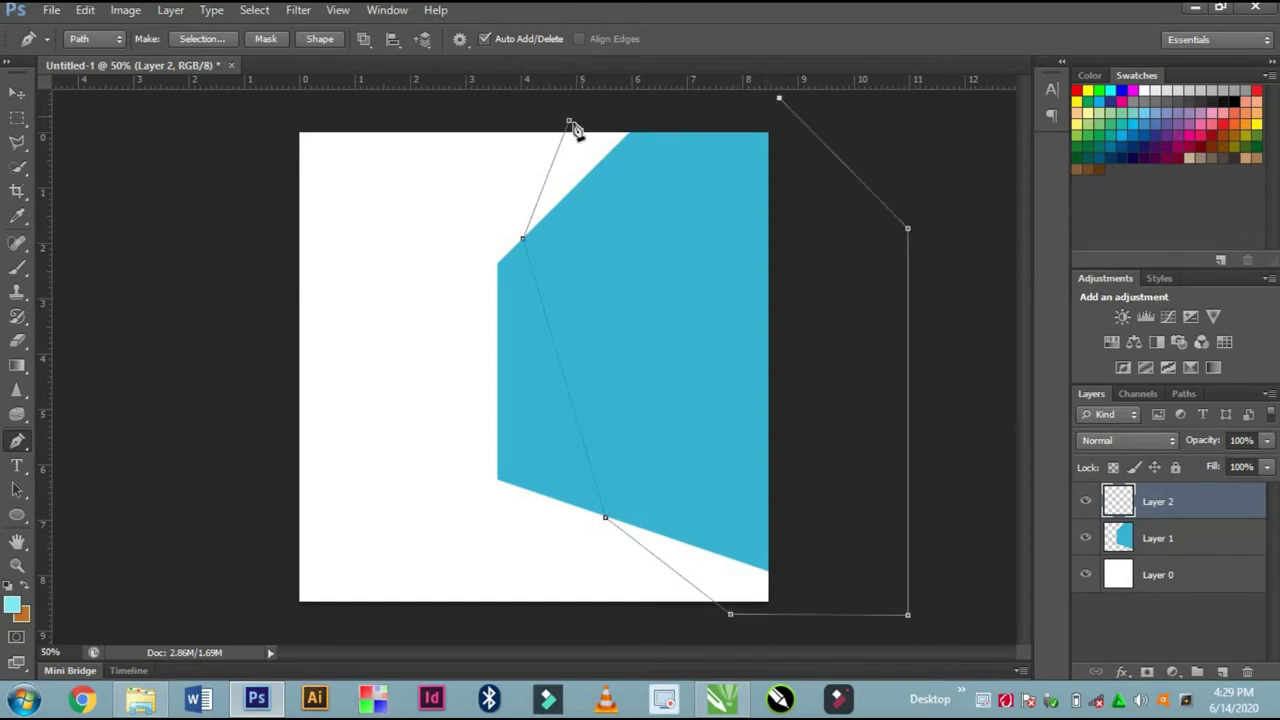
pyautogui.click(569, 122)
# Fill the second path with orange #f2ab30.
pyautogui.rightClick(692, 174)
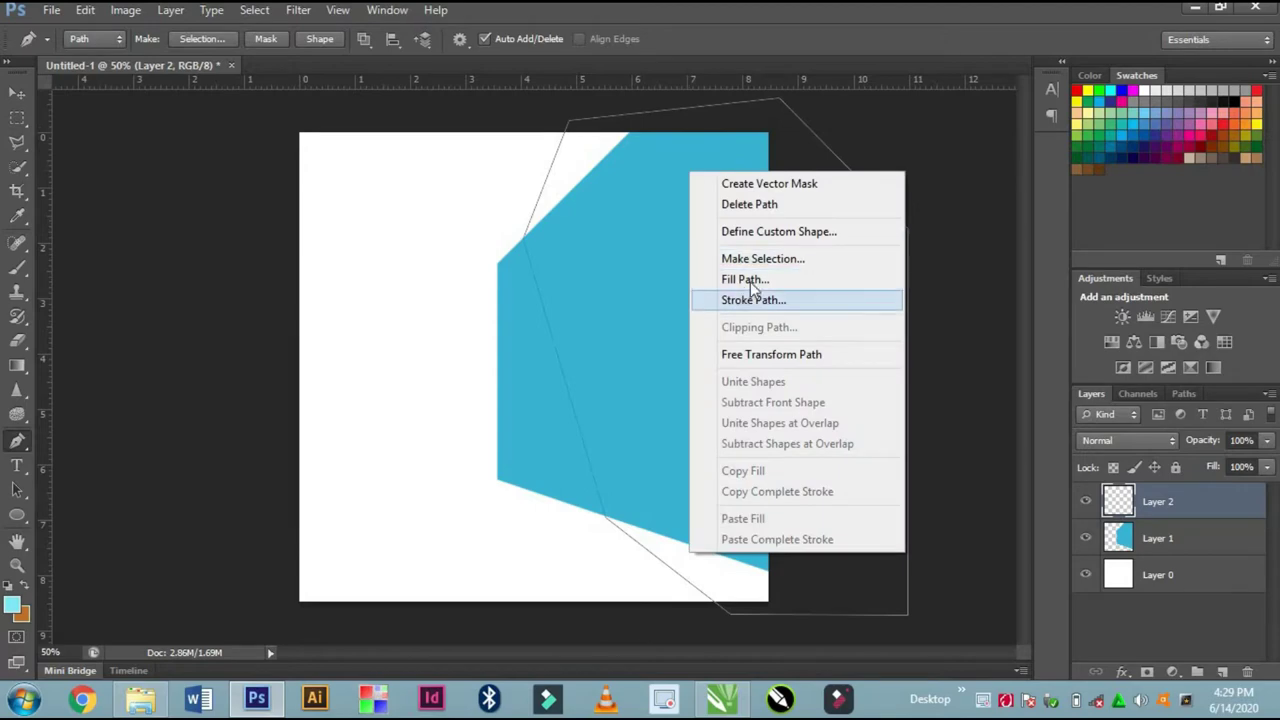
pyautogui.click(757, 278)
pyautogui.click(971, 172)
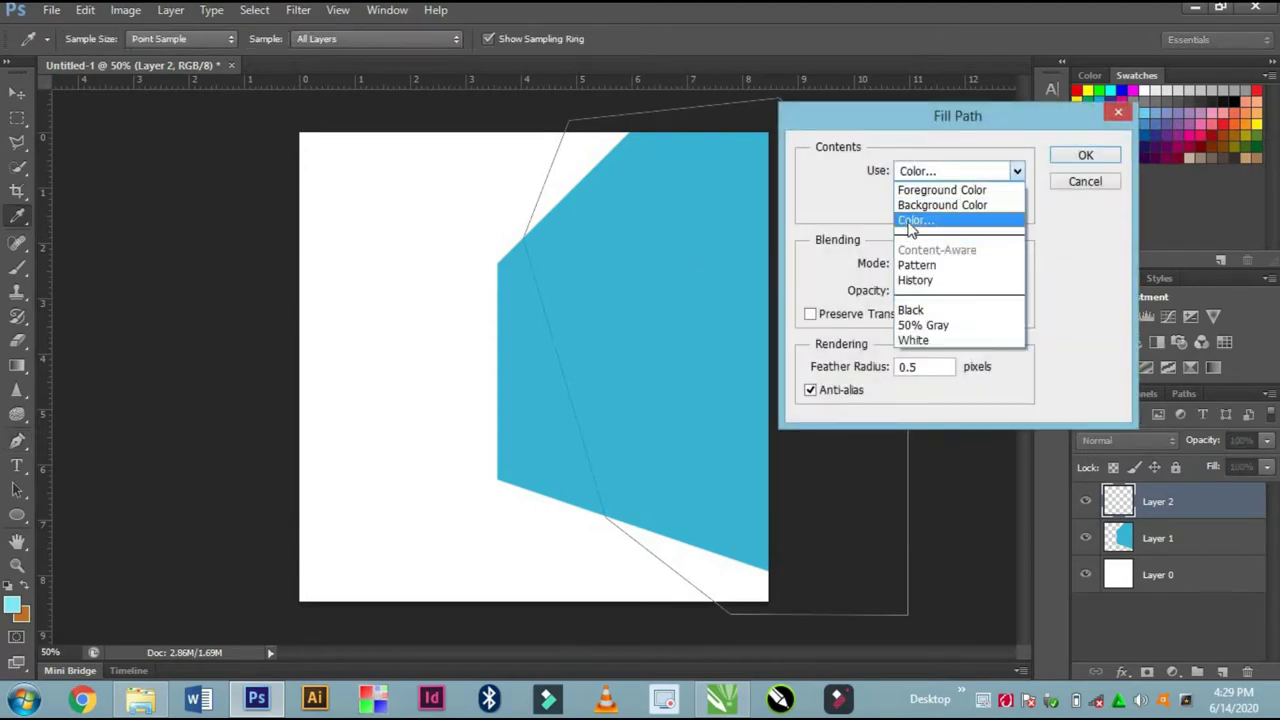
pyautogui.click(908, 218)
pyautogui.moveTo(1068, 220); pyautogui.dragTo(1068, 291)
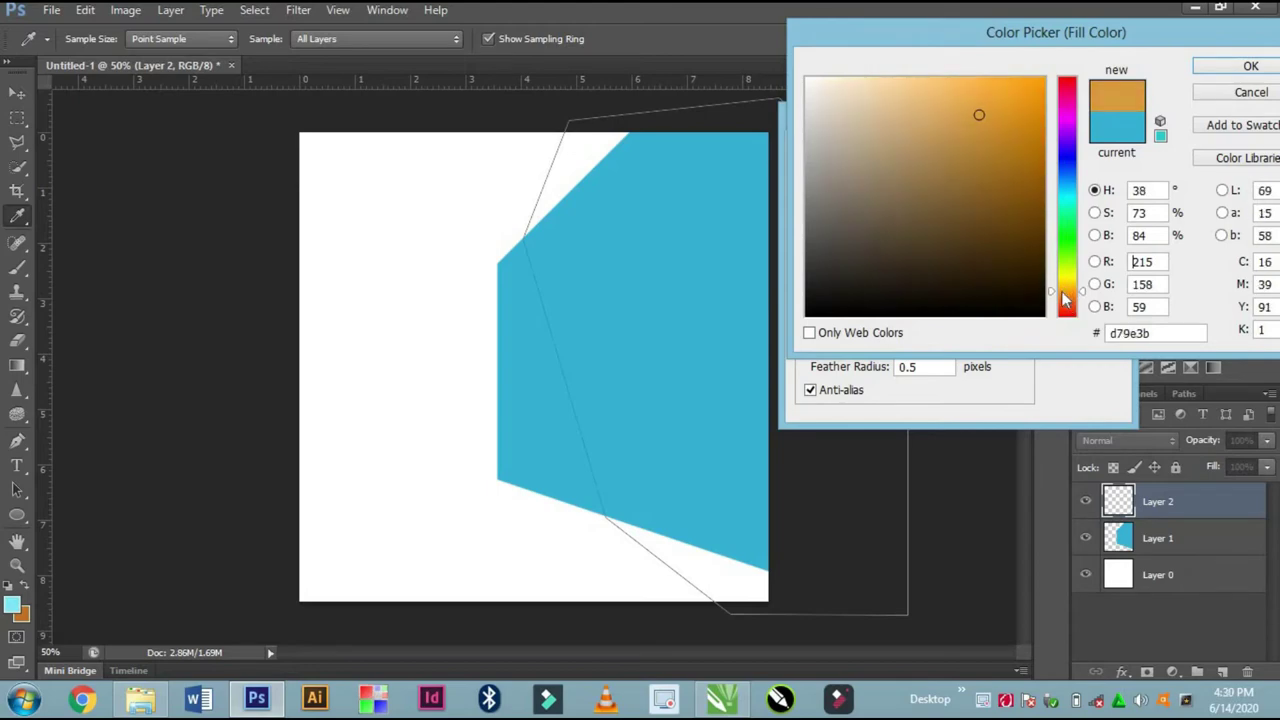
pyautogui.moveTo(982, 118); pyautogui.dragTo(996, 90)
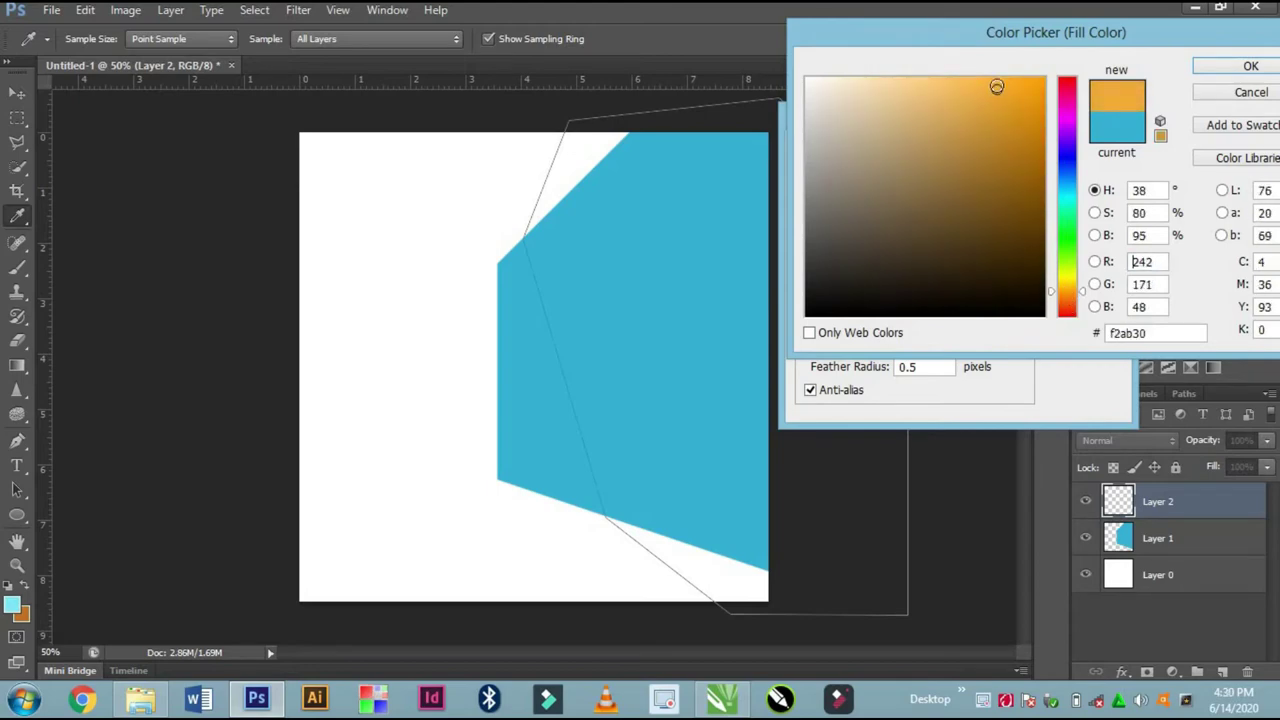
pyautogui.click(1207, 68)
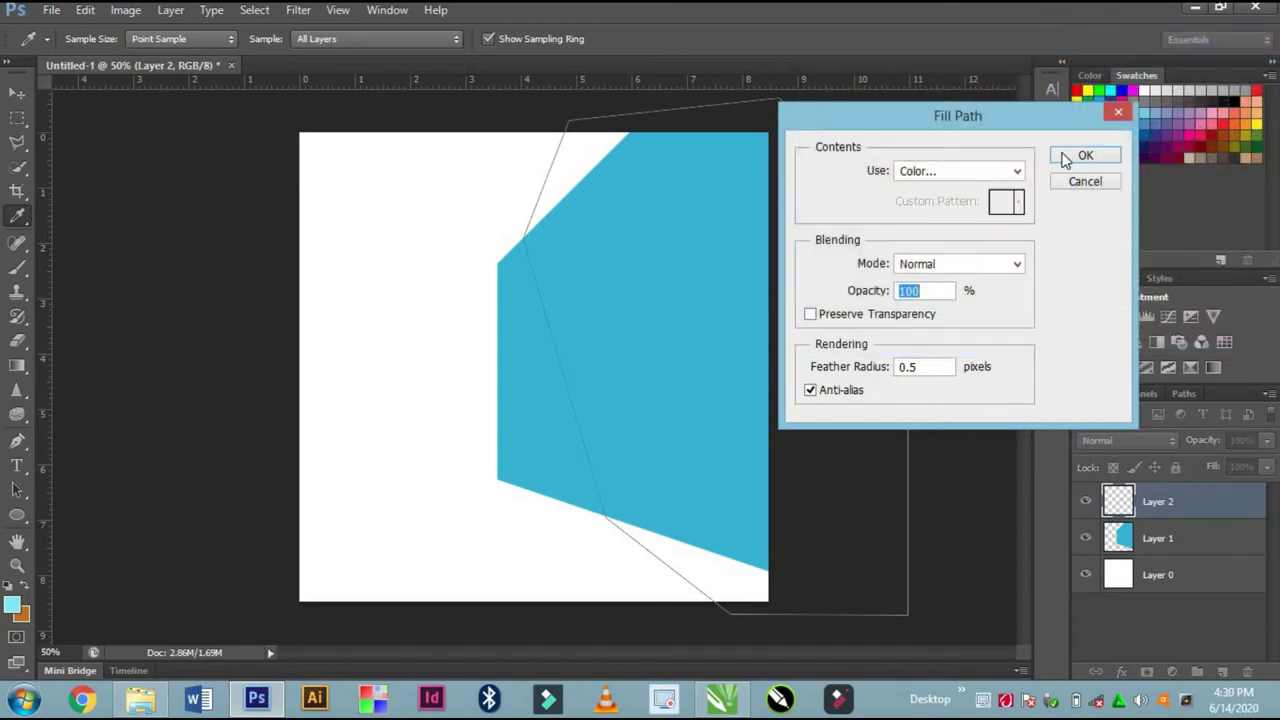
pyautogui.click(1066, 160)
# Delete the path and move the blue Layer 1 above orange Layer 2.
pyautogui.rightClick(673, 199)
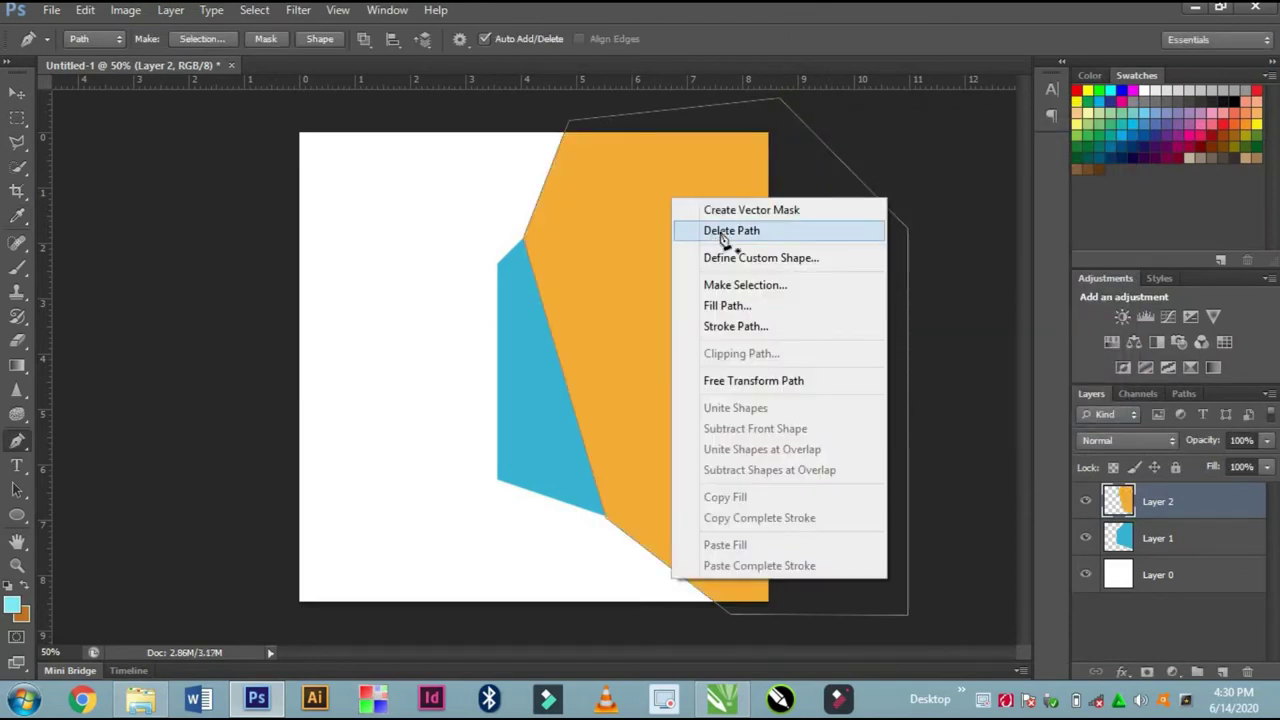
pyautogui.click(724, 232)
pyautogui.moveTo(1160, 537); pyautogui.dragTo(1155, 492)
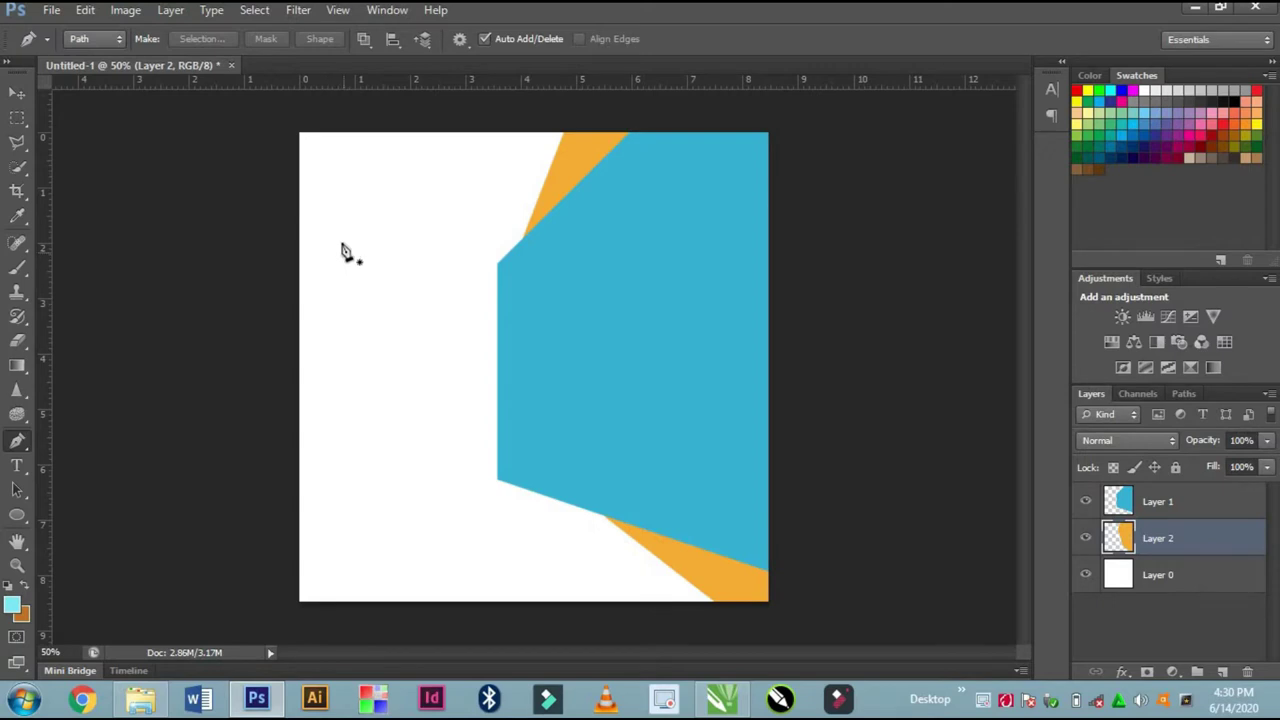
pyautogui.click(1170, 507)
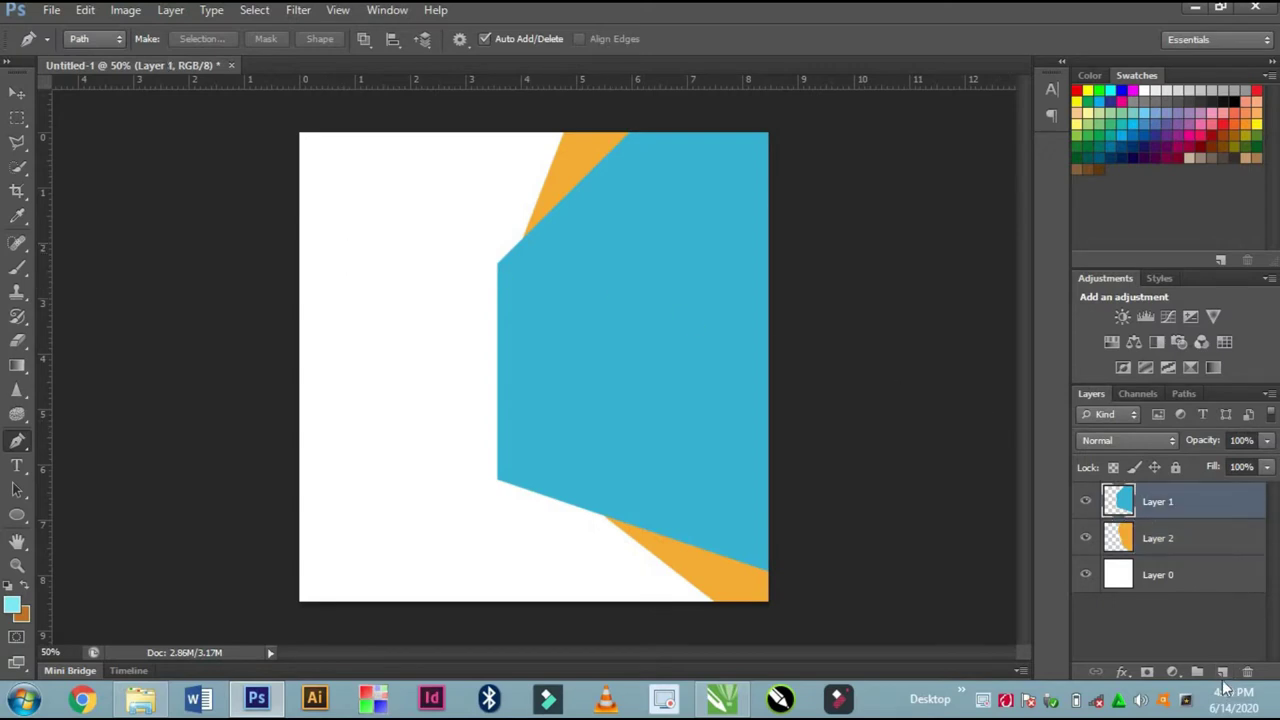
# Add Layer 3 and draw a four-sided pen outline on the left side.
pyautogui.click(1222, 672)
pyautogui.click(238, 209)
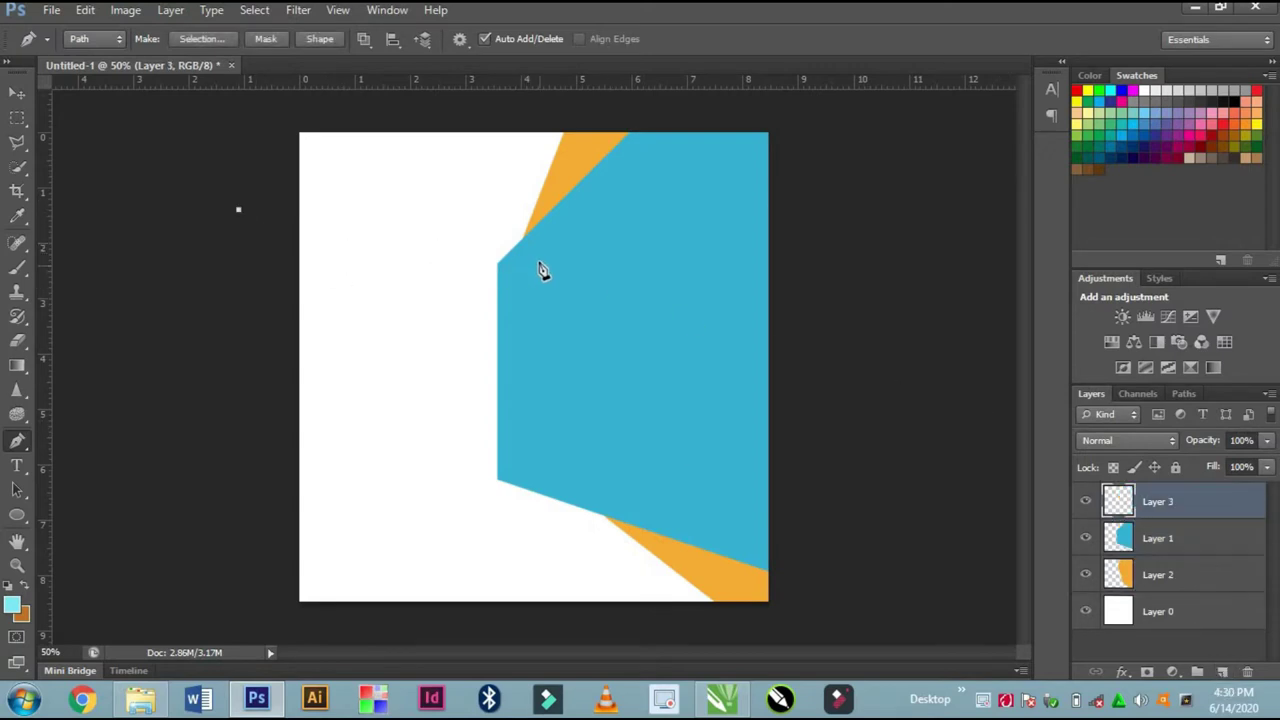
pyautogui.click(538, 262)
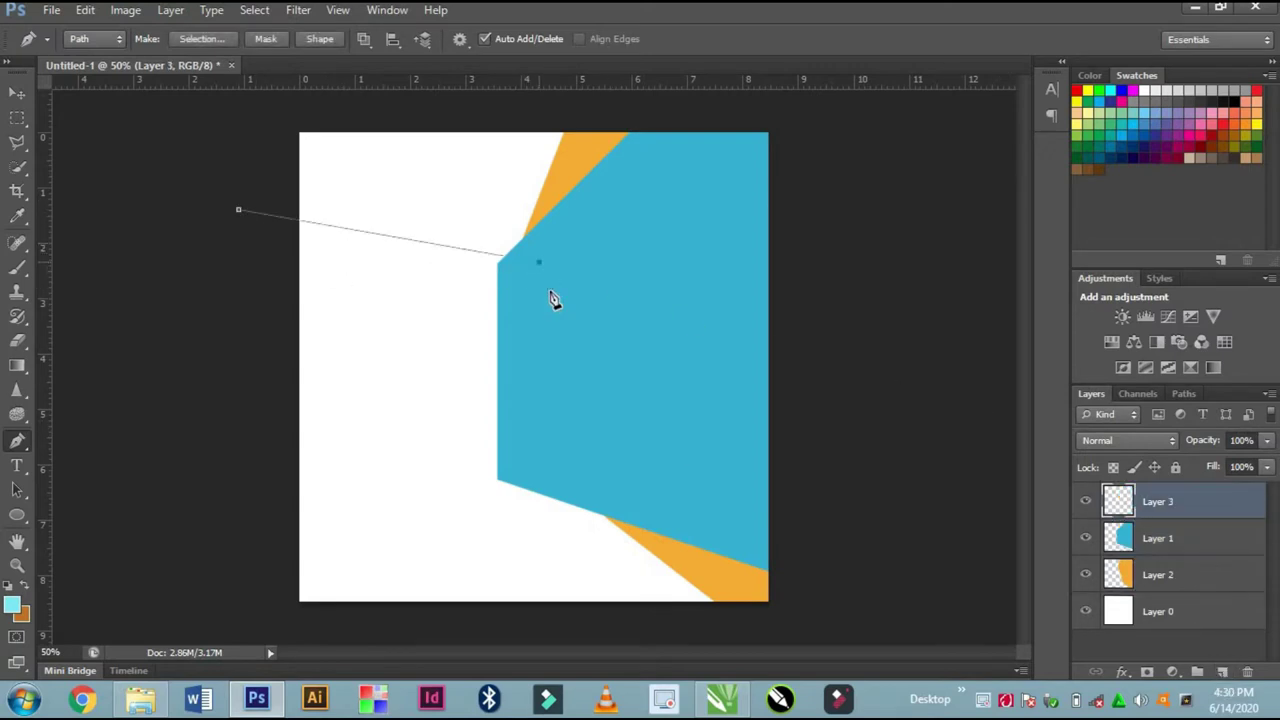
pyautogui.click(538, 503)
pyautogui.click(268, 574)
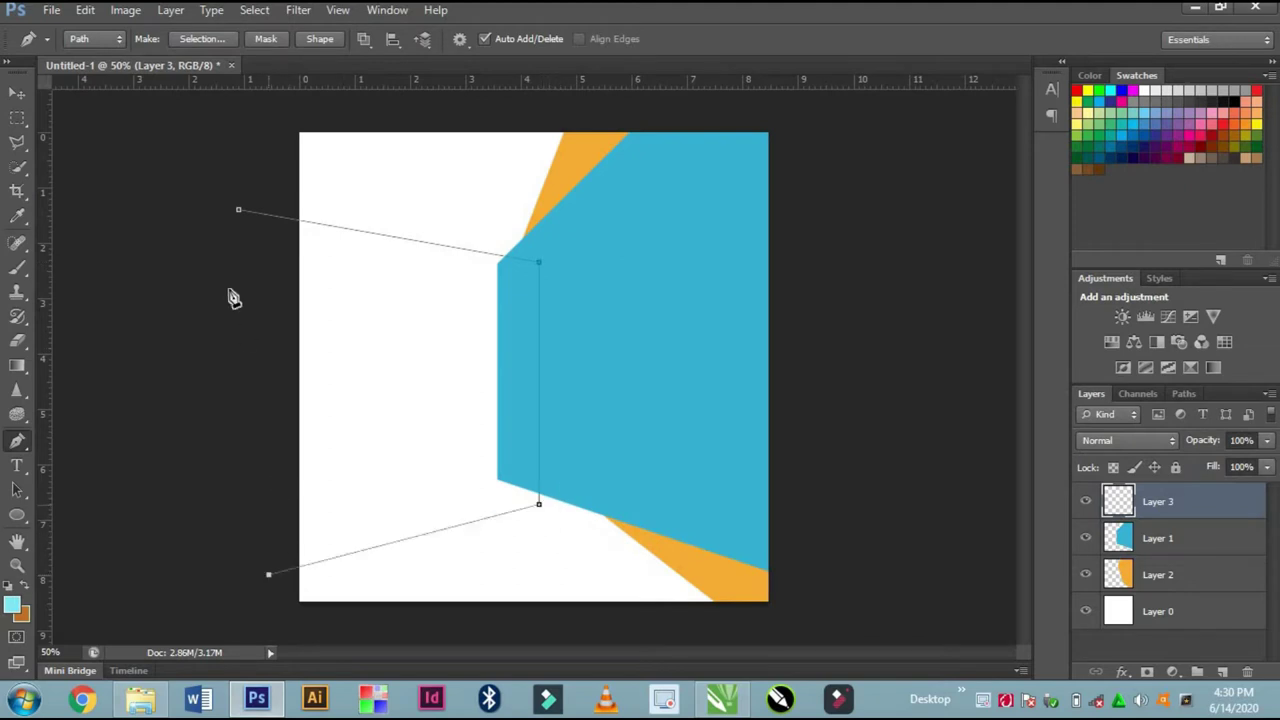
pyautogui.click(238, 212)
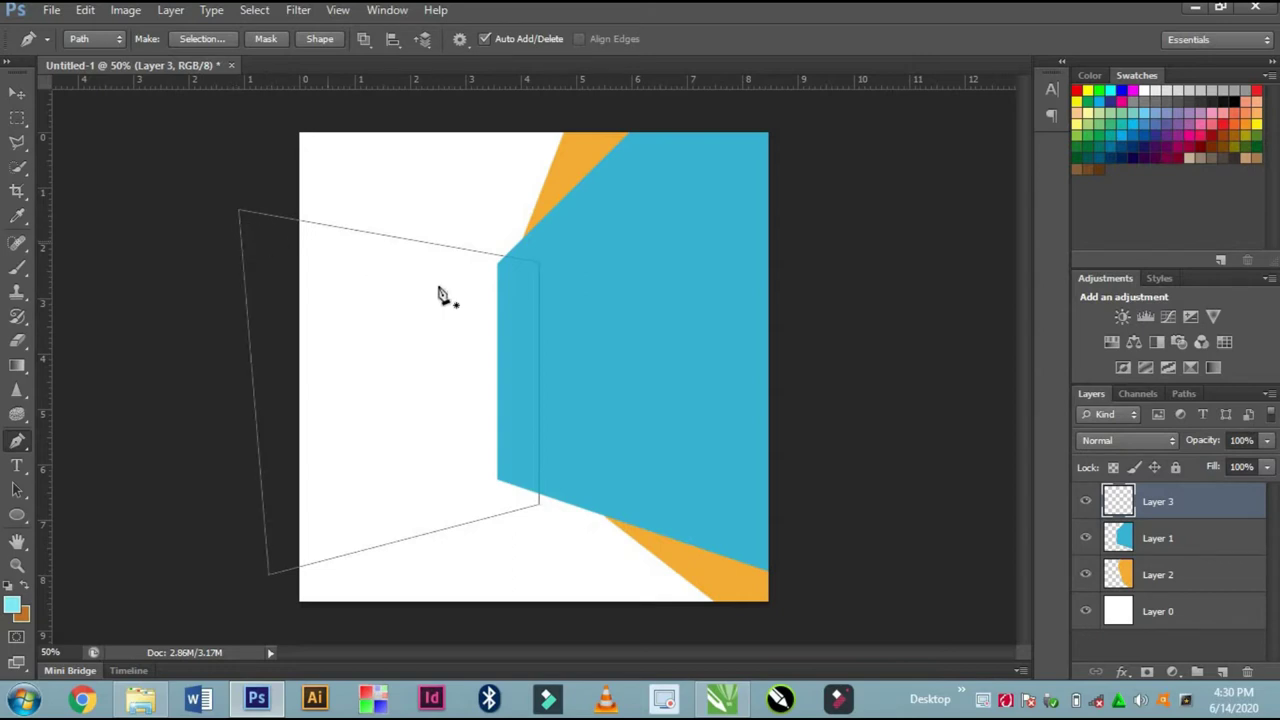
# Fill the four-sided path with cyan #3ad9db, then delete the path.
pyautogui.rightClick(389, 303)
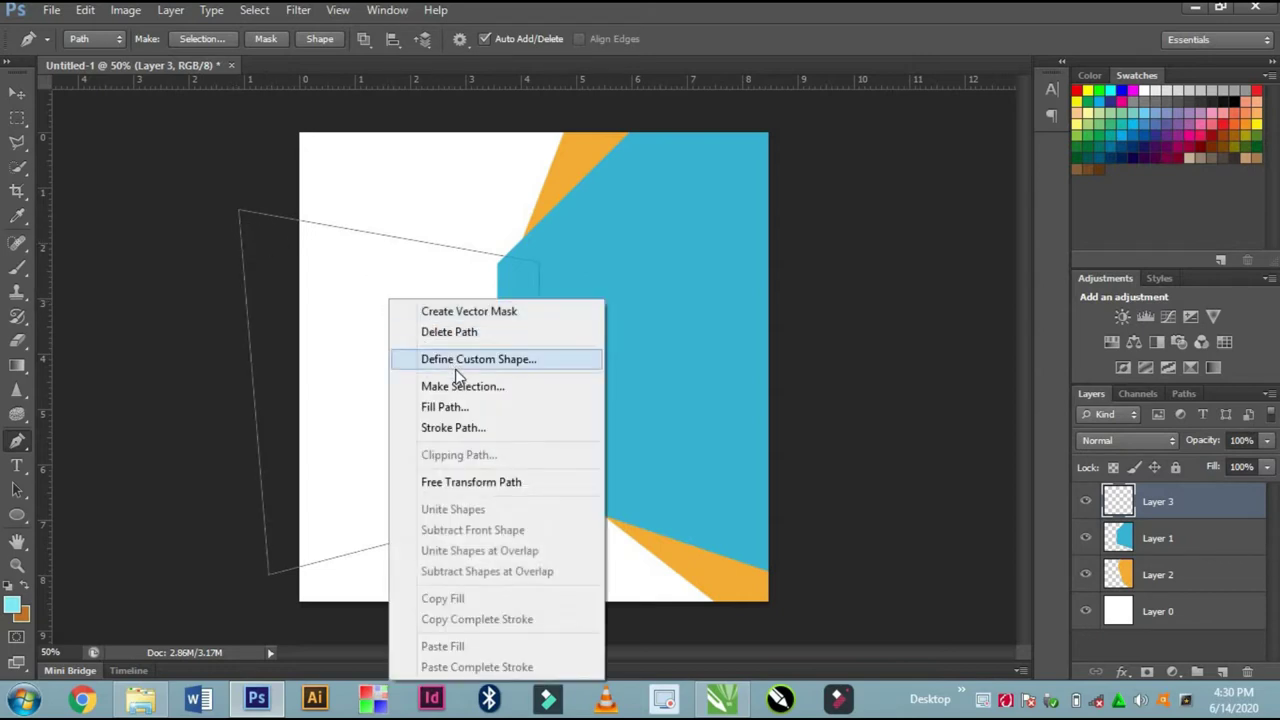
pyautogui.click(463, 410)
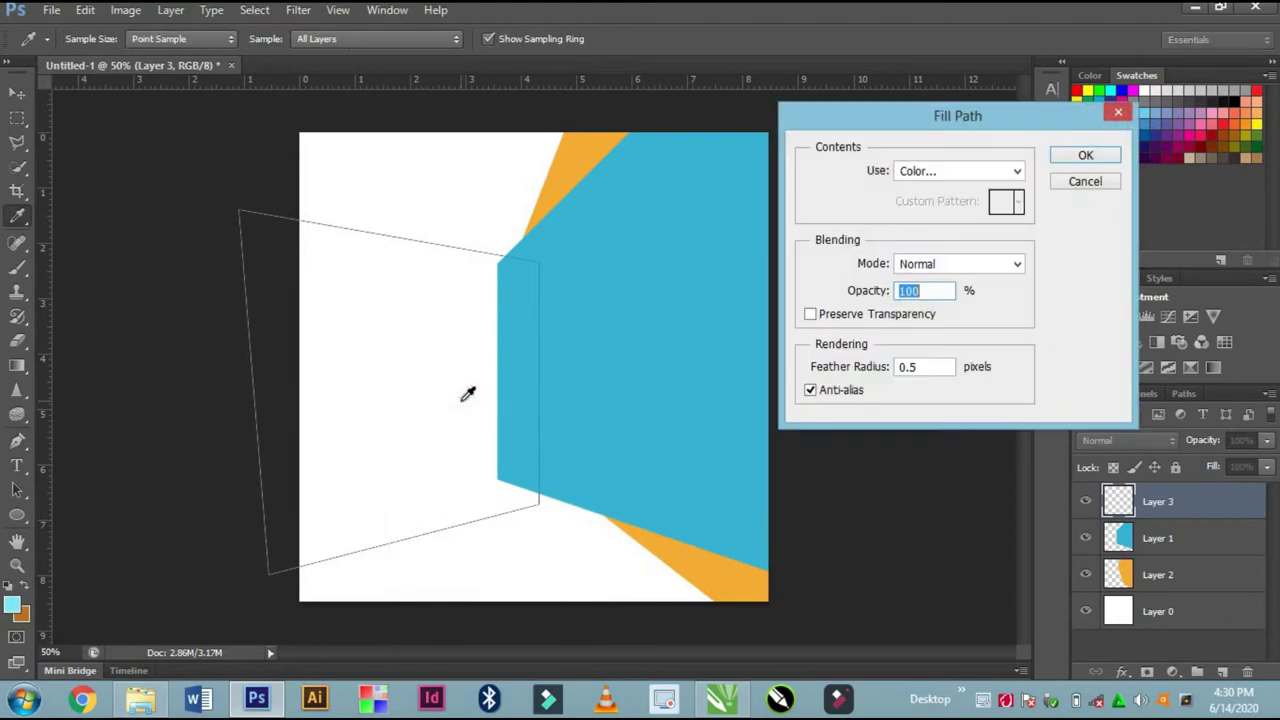
pyautogui.click(988, 171)
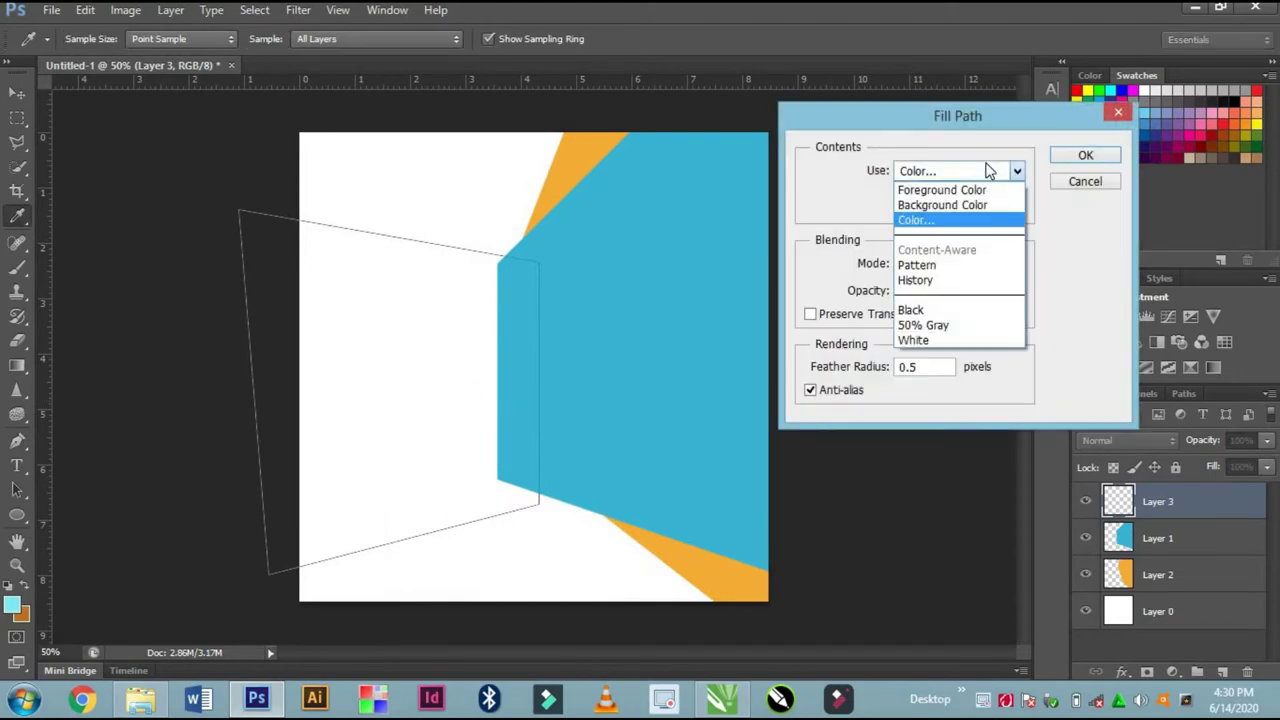
pyautogui.click(945, 220)
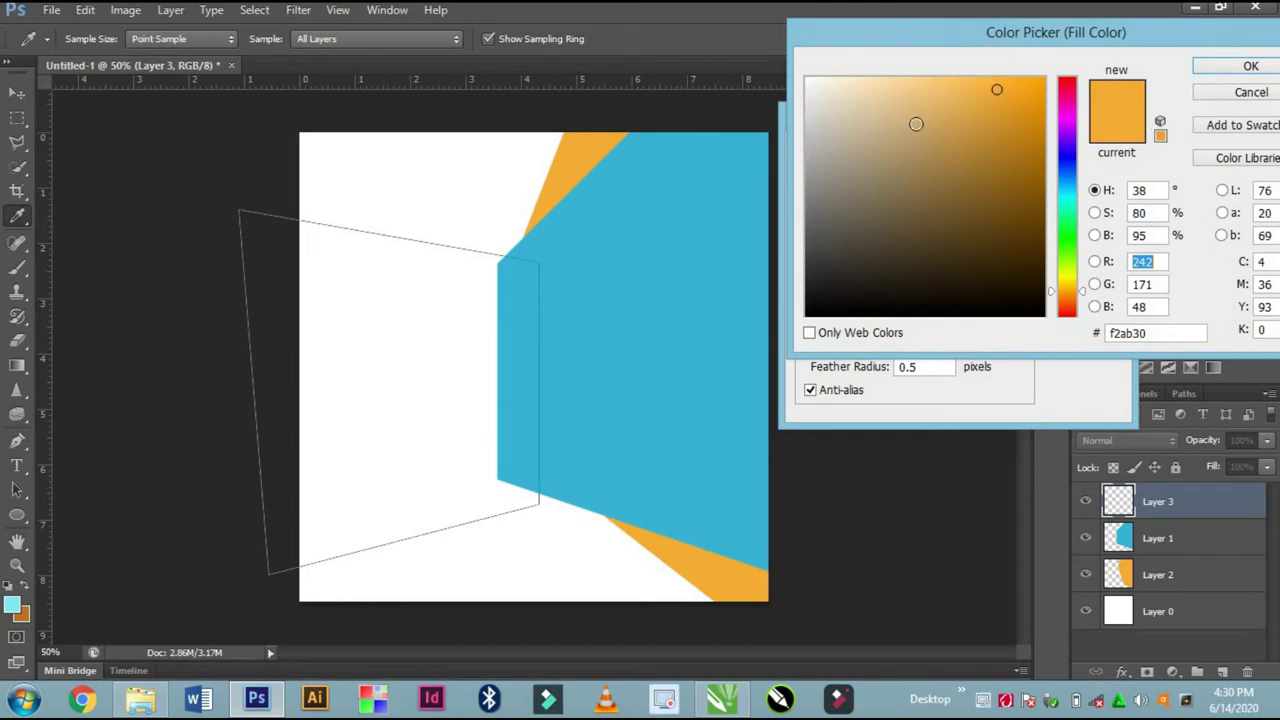
pyautogui.click(916, 124)
pyautogui.click(981, 111)
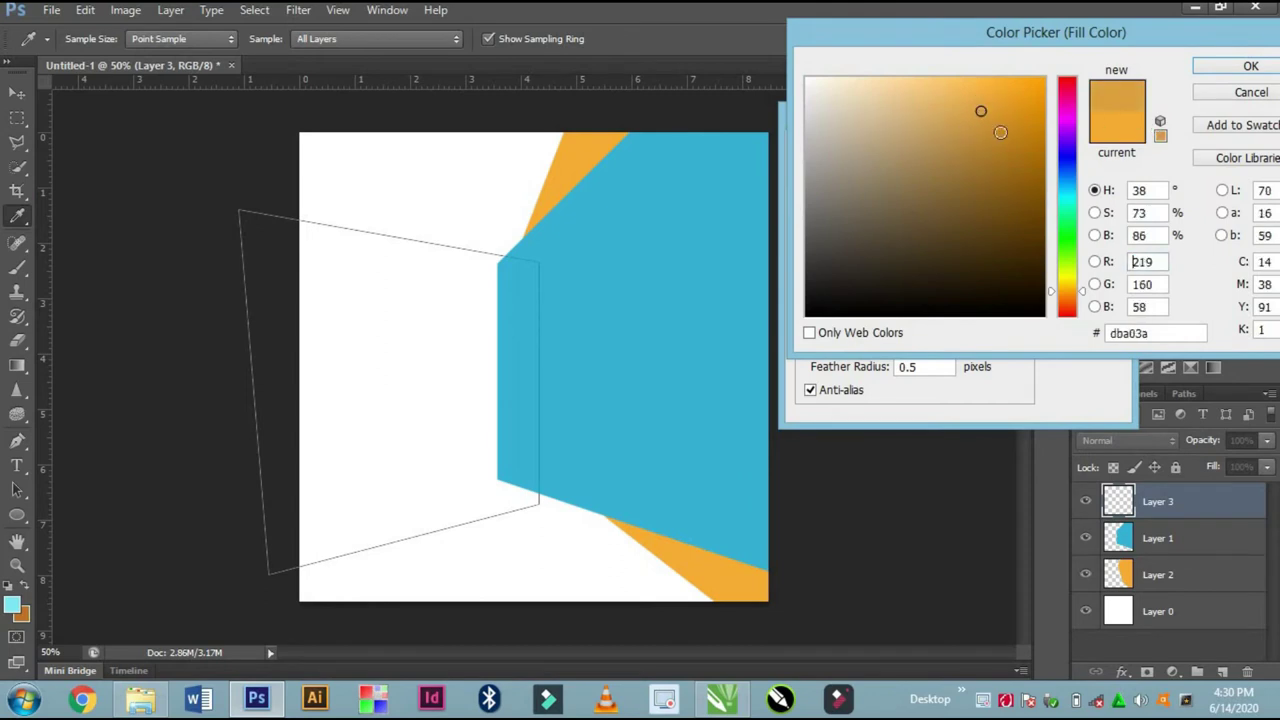
pyautogui.click(1069, 188)
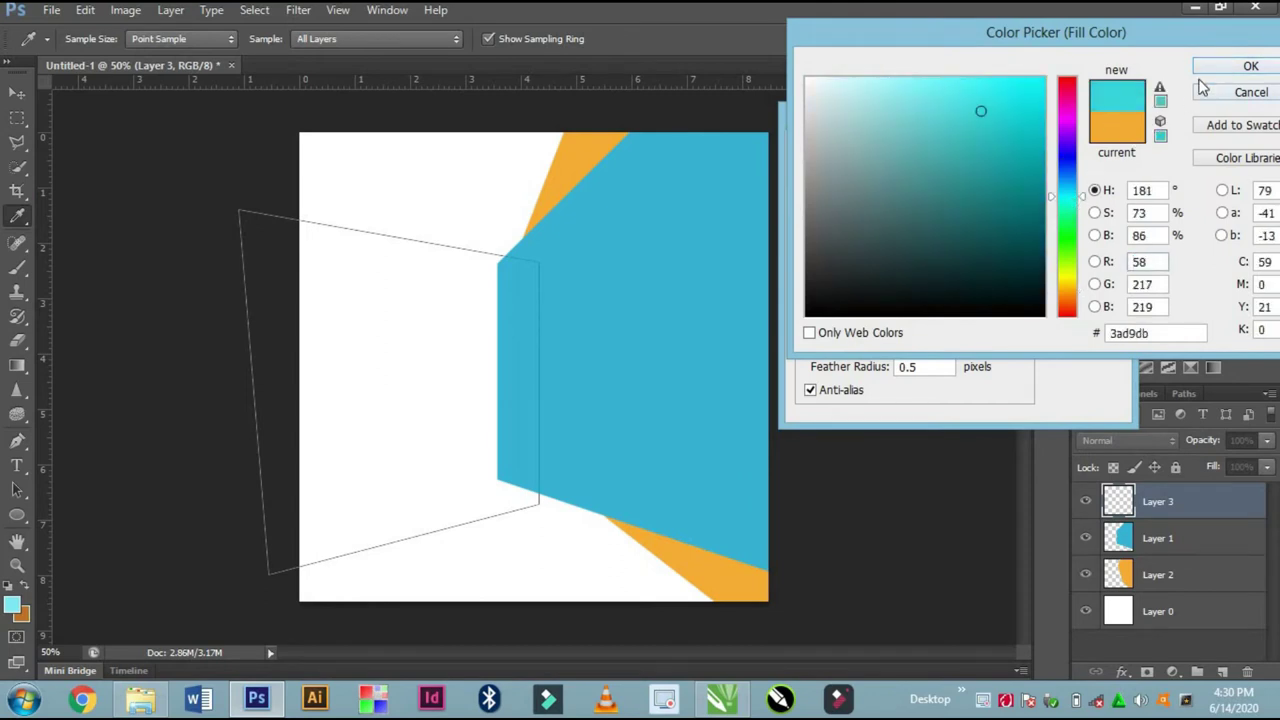
pyautogui.click(1225, 66)
pyautogui.press('Return')
pyautogui.rightClick(421, 403)
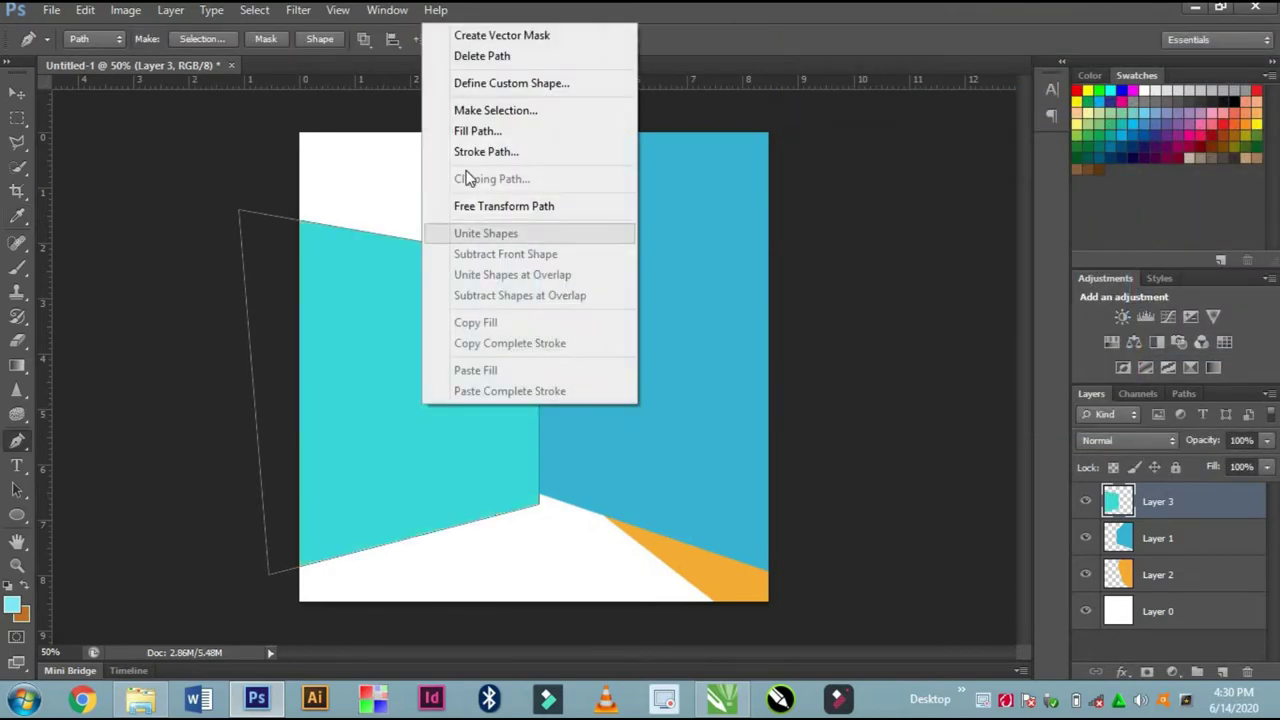
pyautogui.click(487, 56)
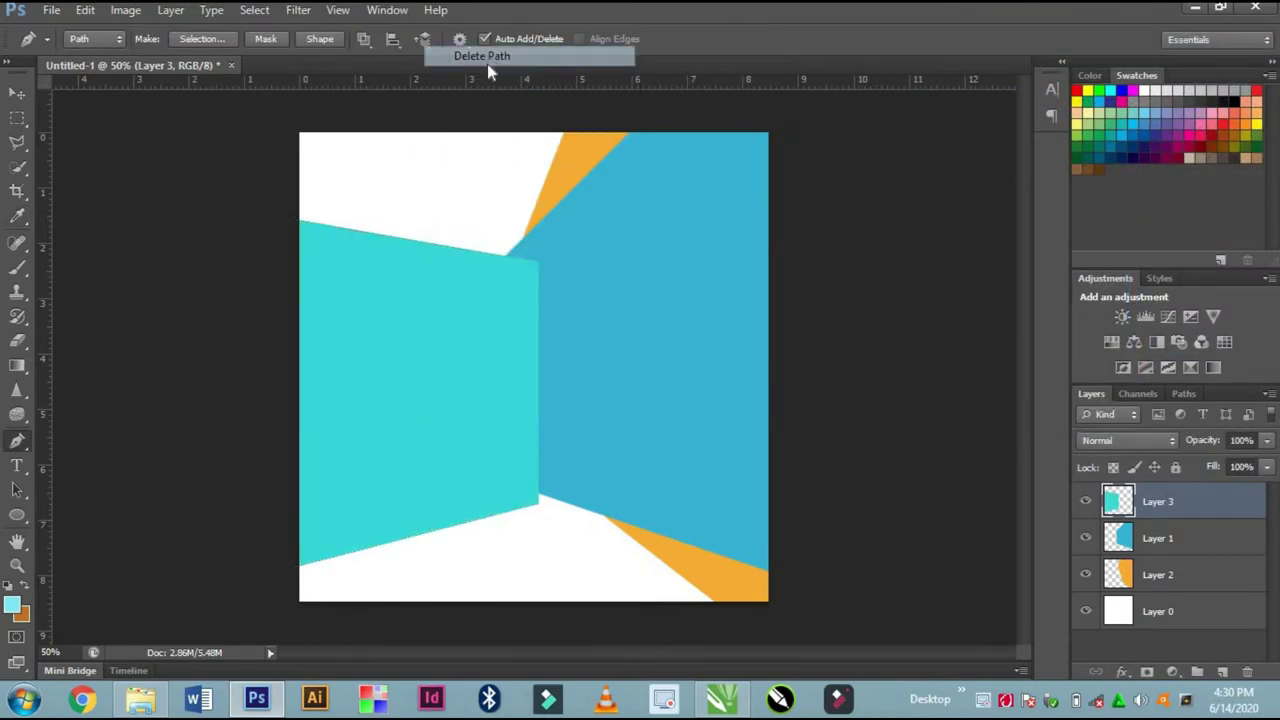
# Apply a Violet, Orange Gradient Overlay to the cyan shape.
pyautogui.click(1122, 672)
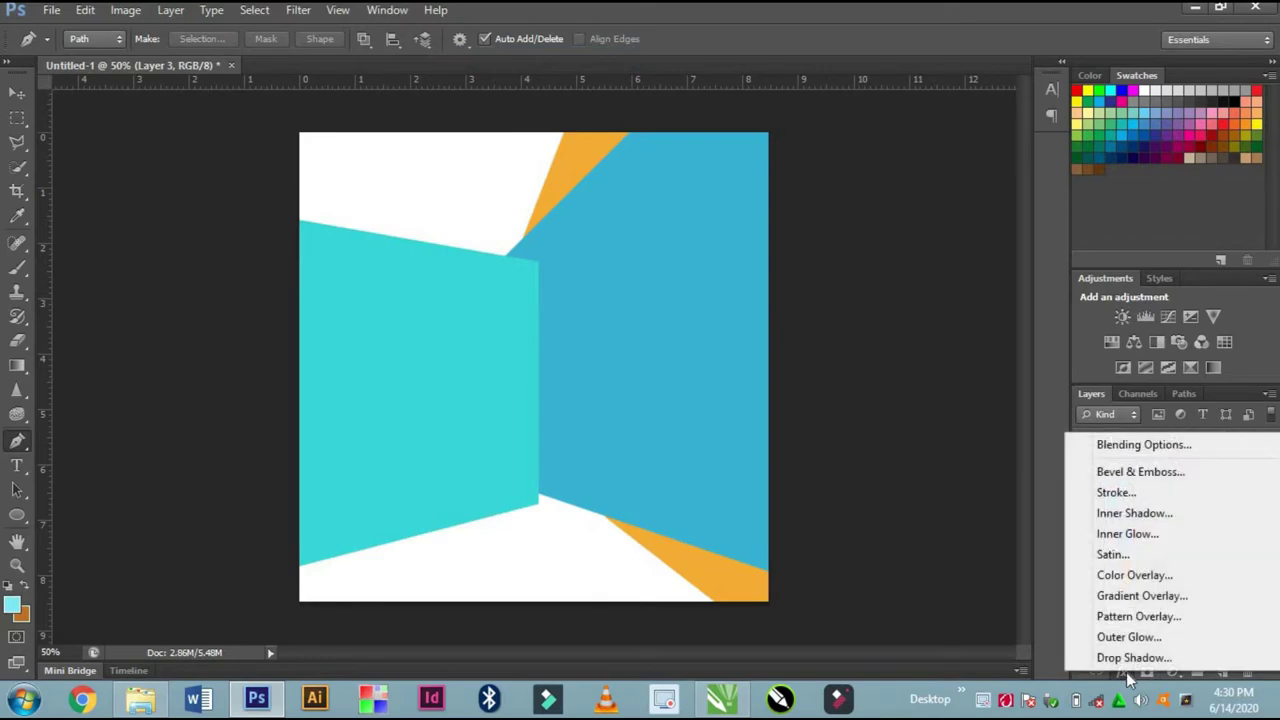
pyautogui.click(1110, 595)
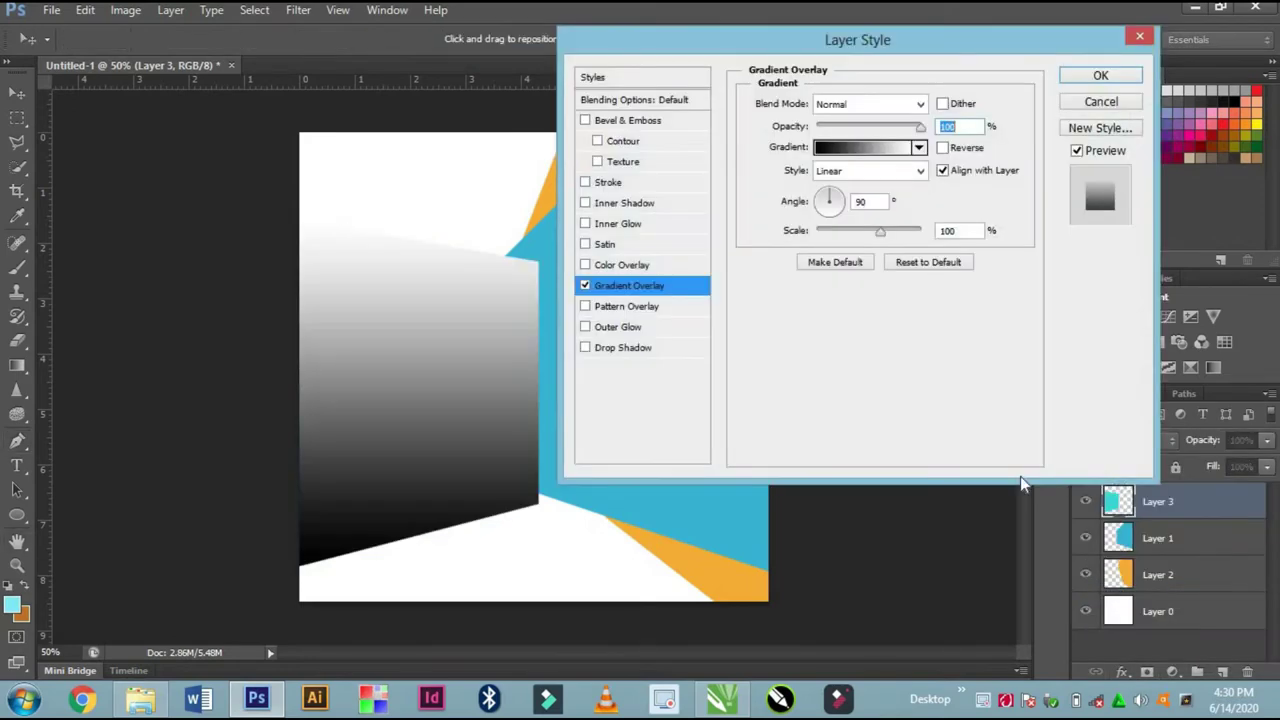
pyautogui.click(852, 152)
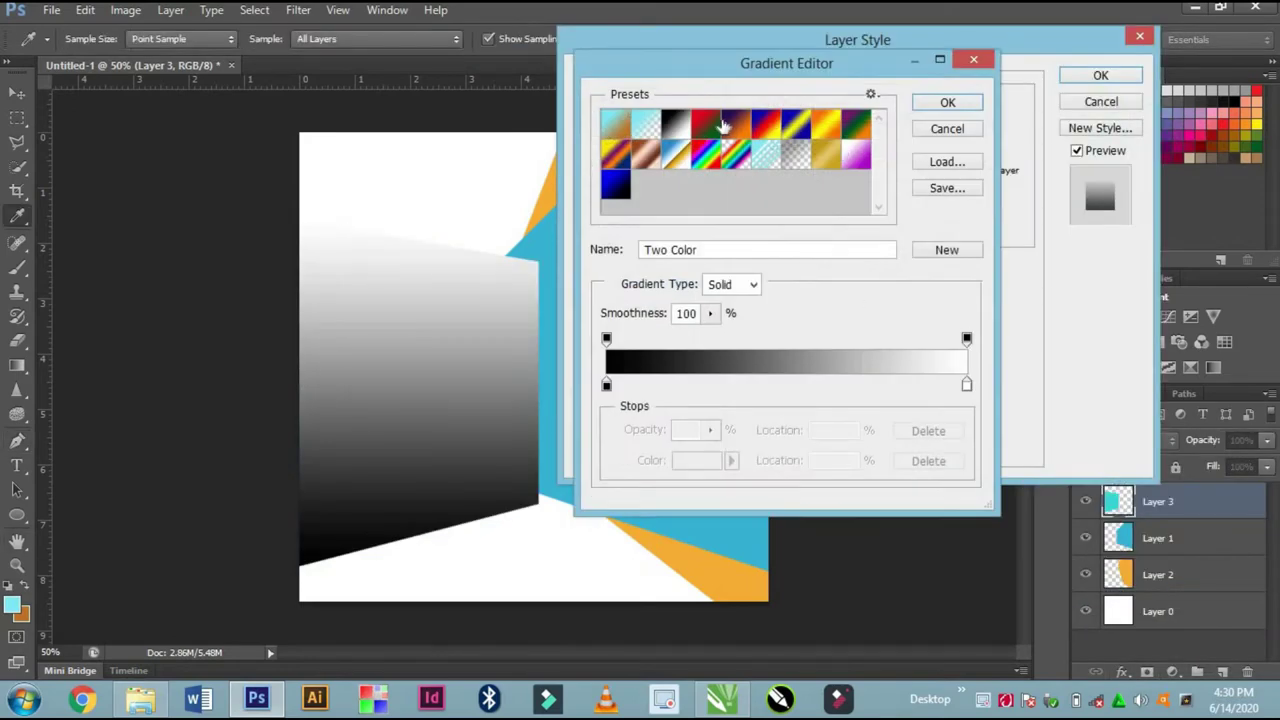
pyautogui.click(734, 125)
pyautogui.click(952, 105)
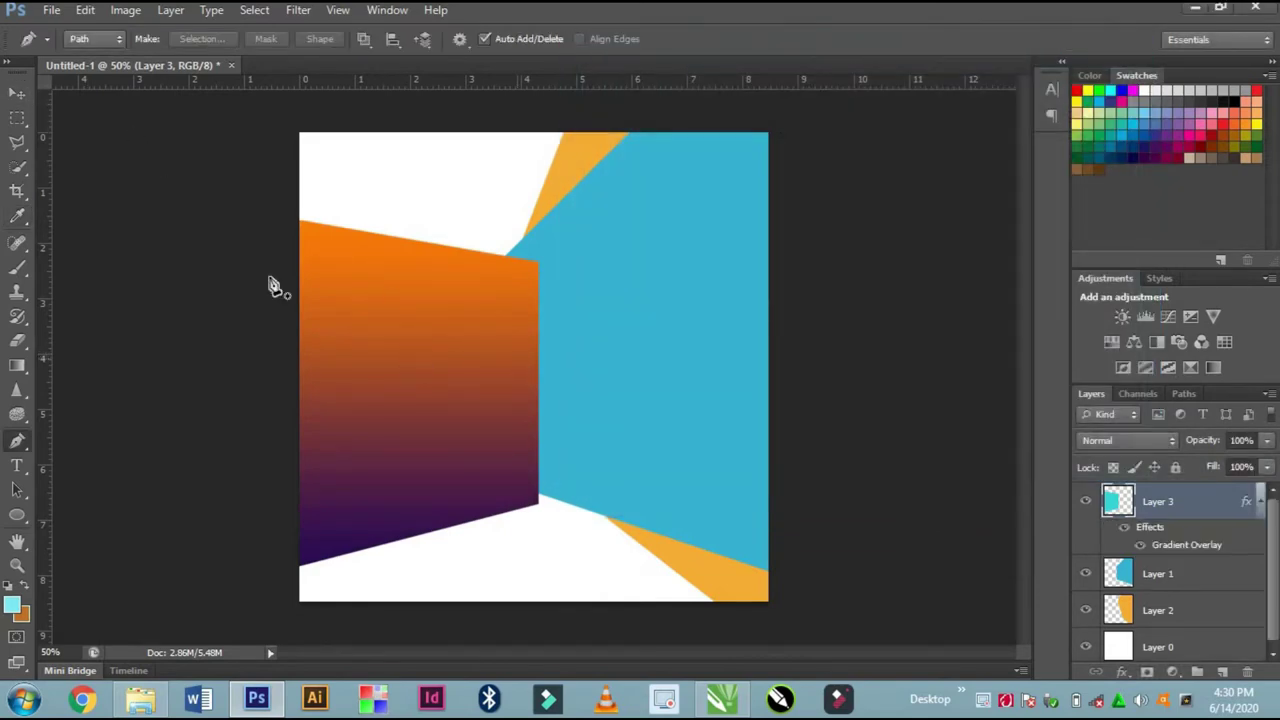
# Stretch the gradient shape taller and move it up against the blue shape.
pyautogui.click(17, 93)
pyautogui.moveTo(446, 368); pyautogui.dragTo(449, 362)
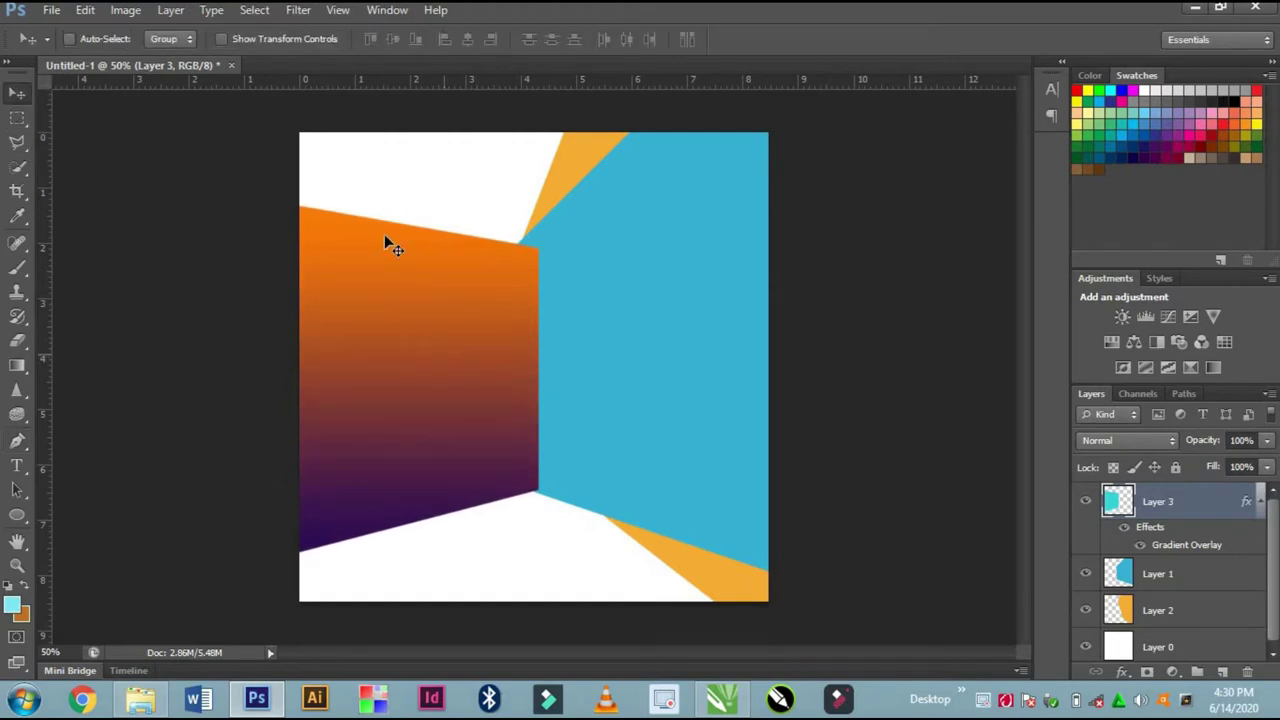
pyautogui.click(222, 39)
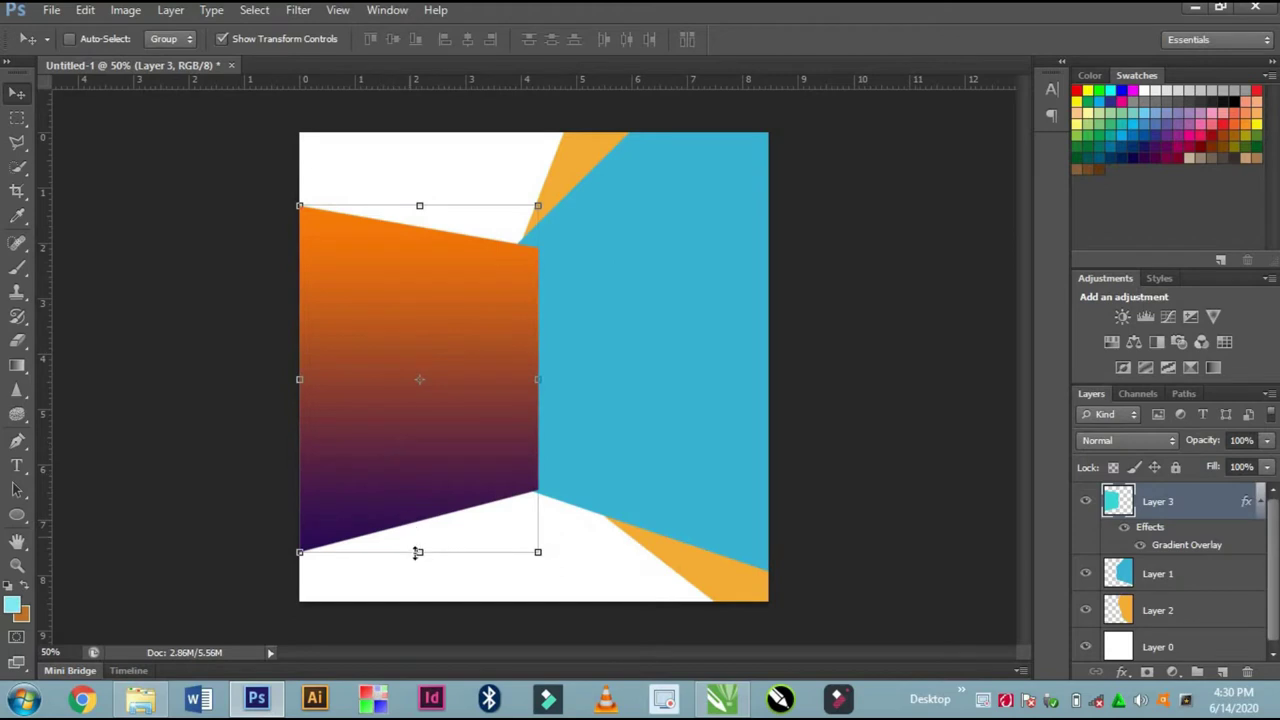
pyautogui.moveTo(419, 553); pyautogui.dragTo(420, 592)
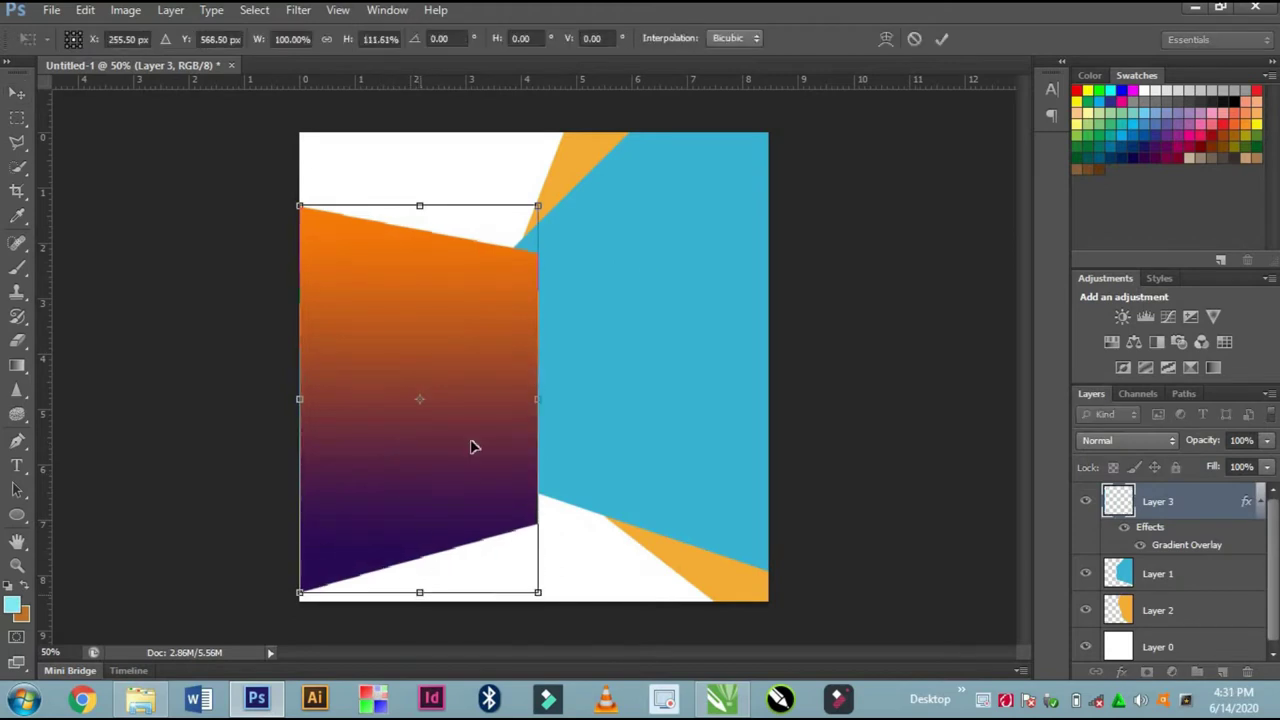
pyautogui.click(947, 40)
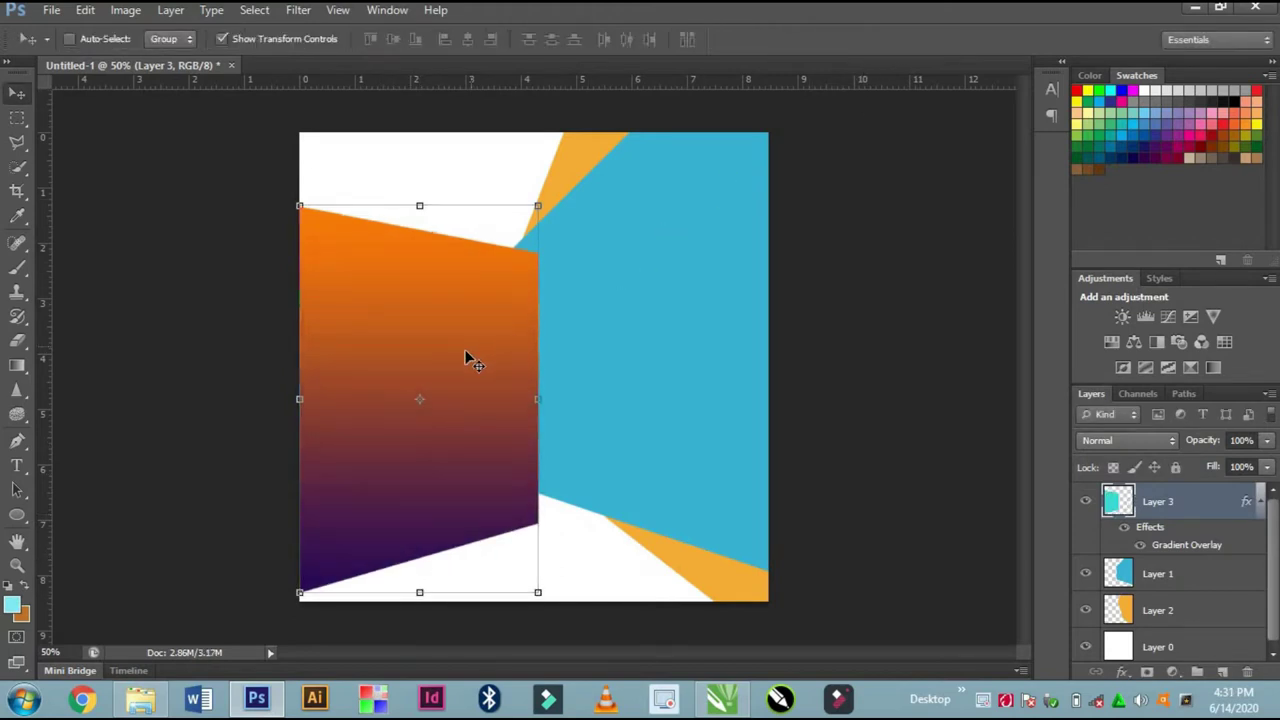
pyautogui.moveTo(466, 357); pyautogui.dragTo(460, 341)
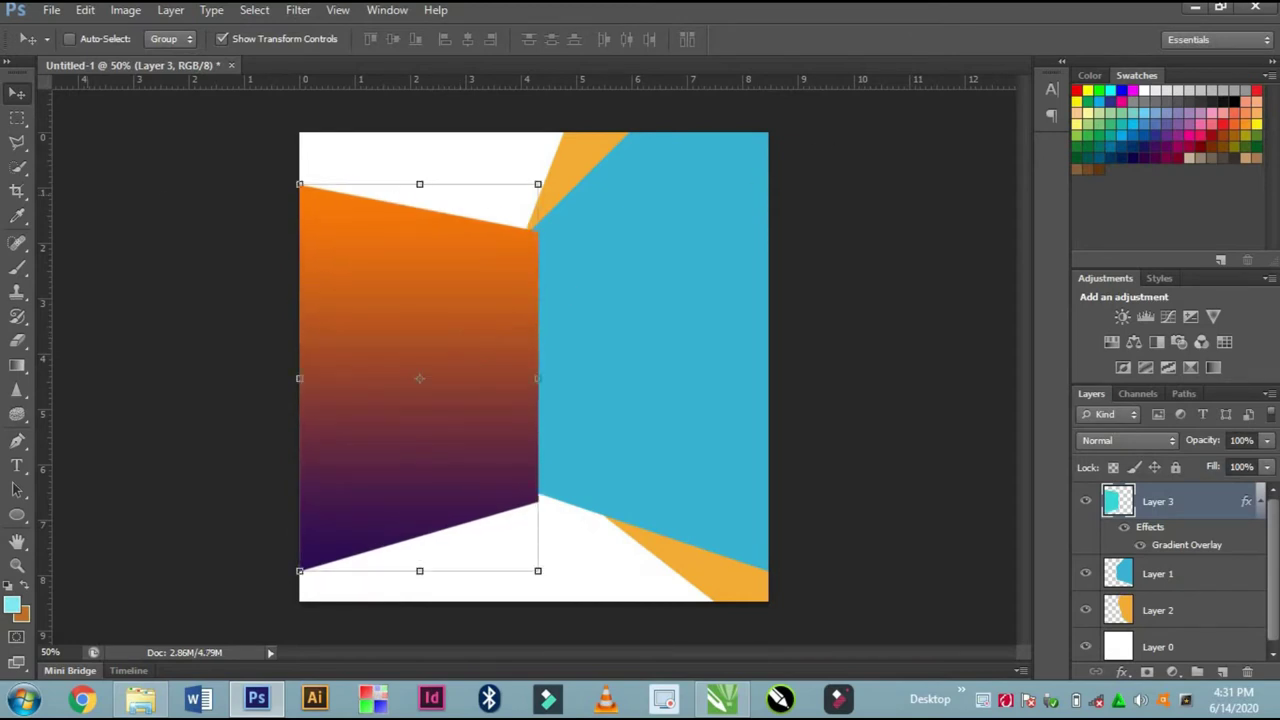
# Place images (166) from Pictures > New folder (2) into the flyer.
pyautogui.click(220, 39)
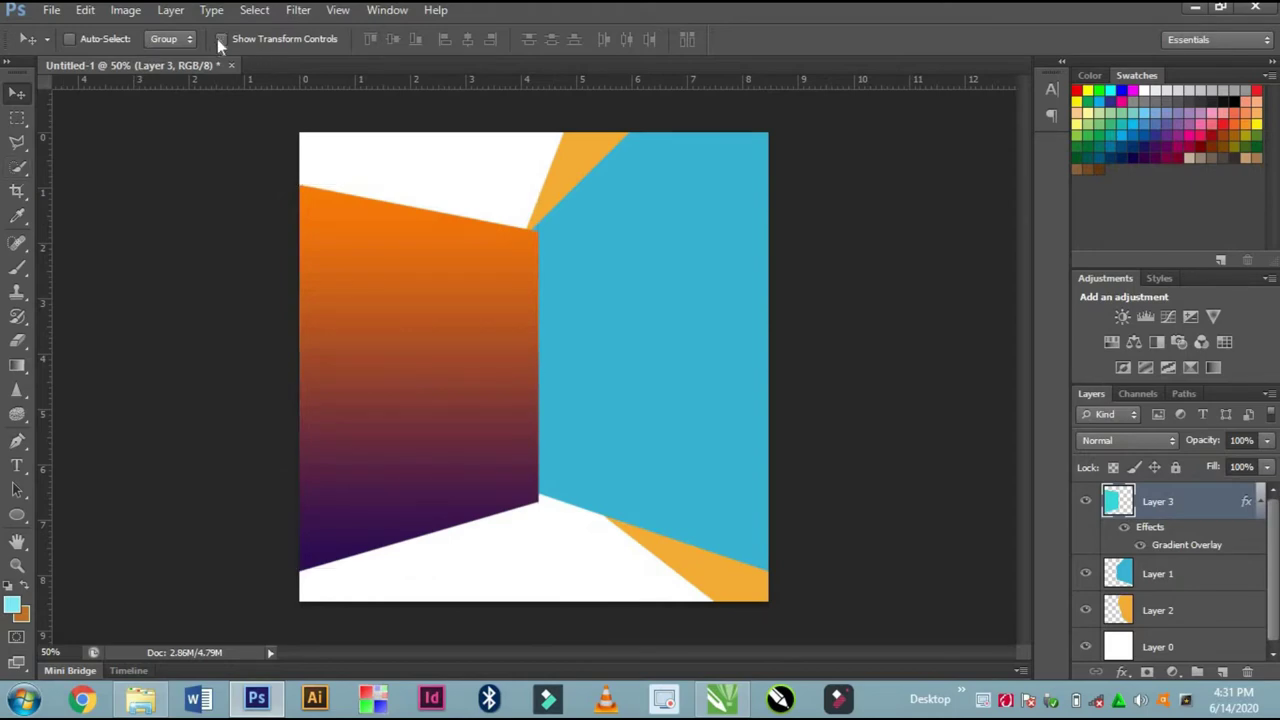
pyautogui.click(53, 12)
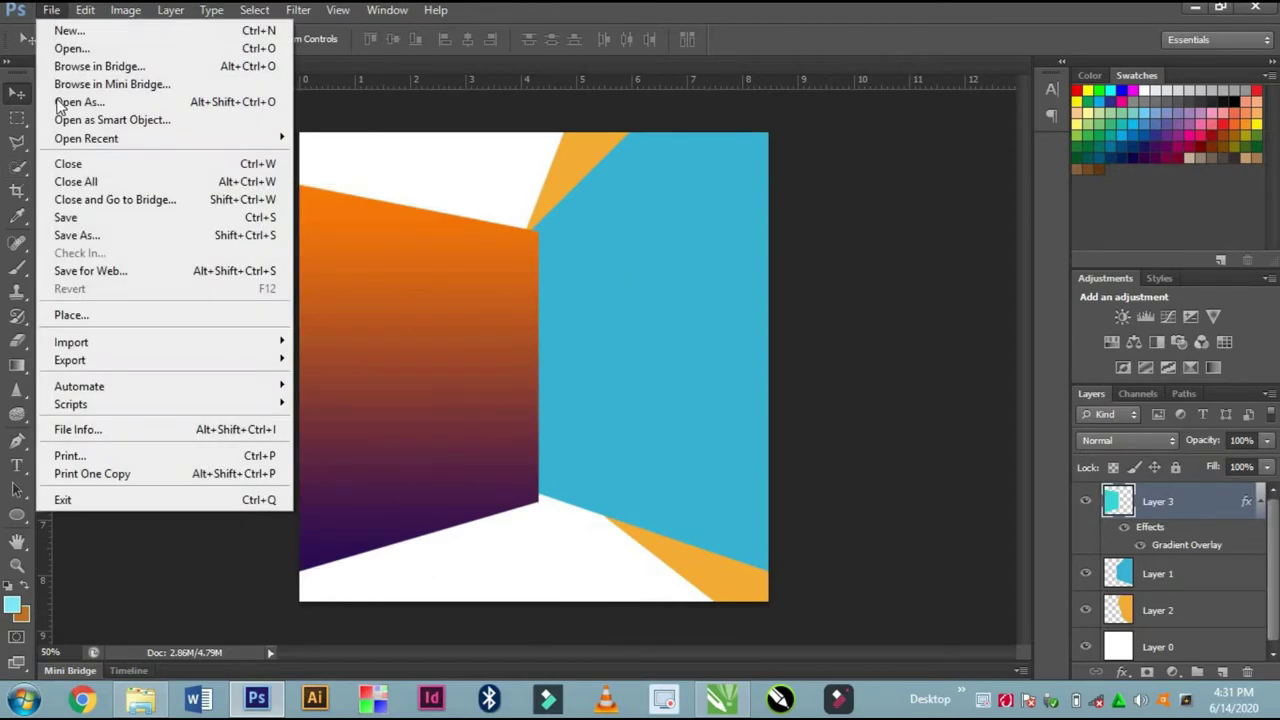
pyautogui.click(100, 316)
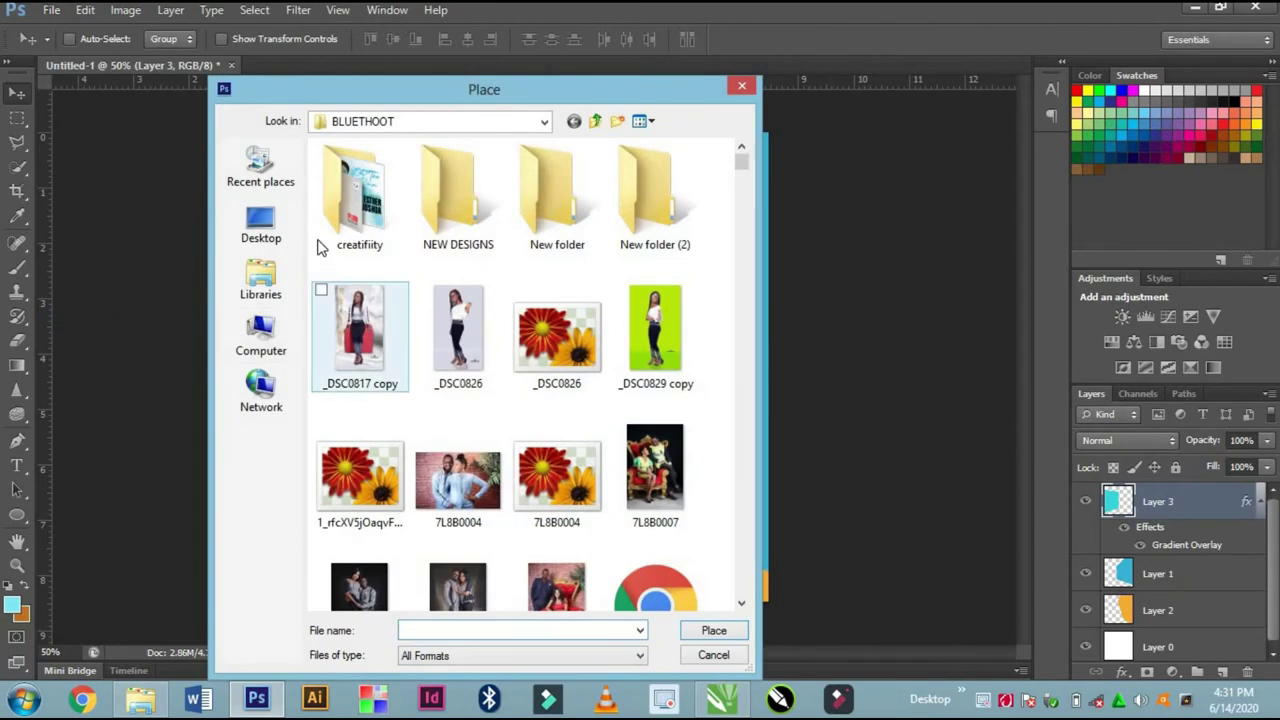
pyautogui.click(260, 280)
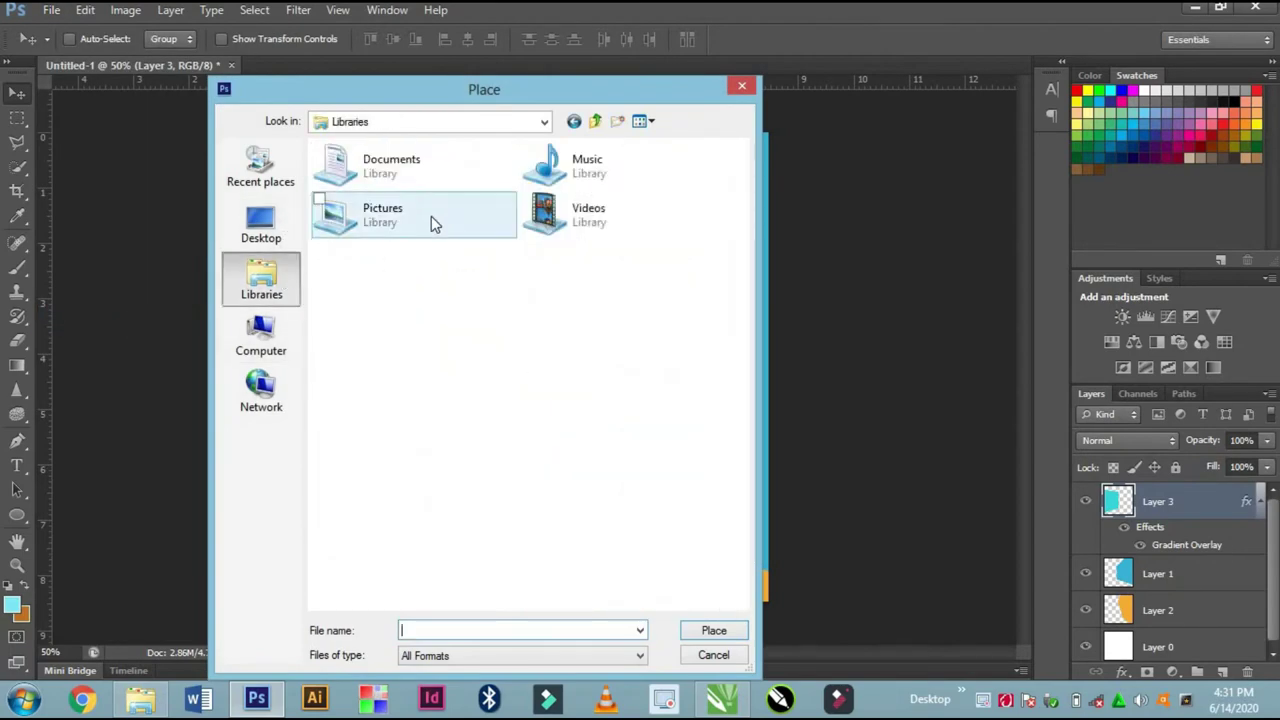
pyautogui.doubleClick(431, 216)
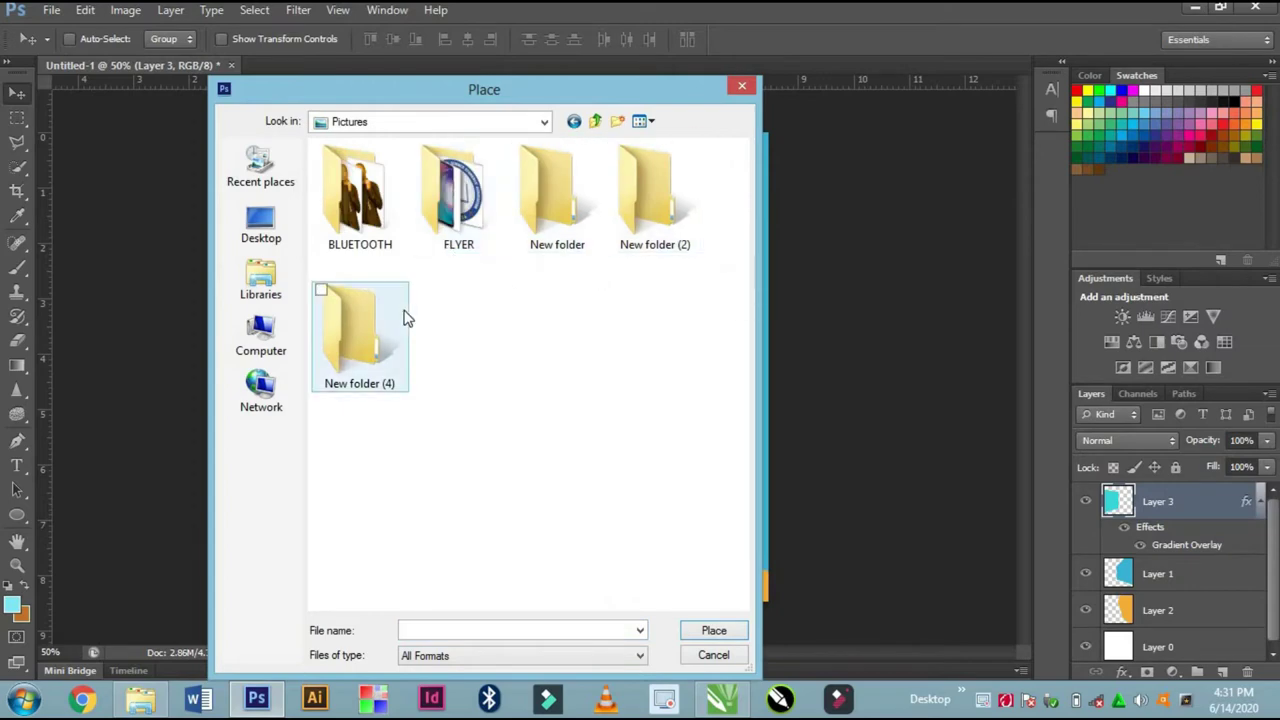
pyautogui.doubleClick(648, 240)
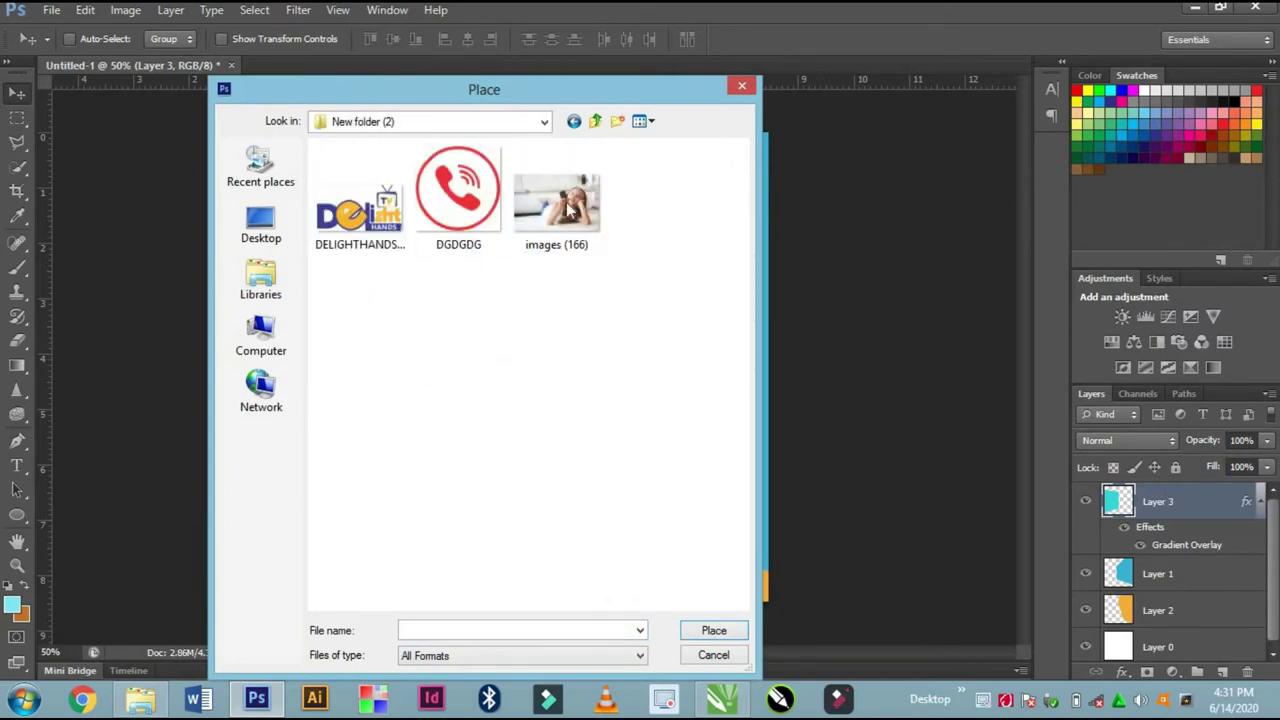
pyautogui.click(568, 210)
pyautogui.click(713, 630)
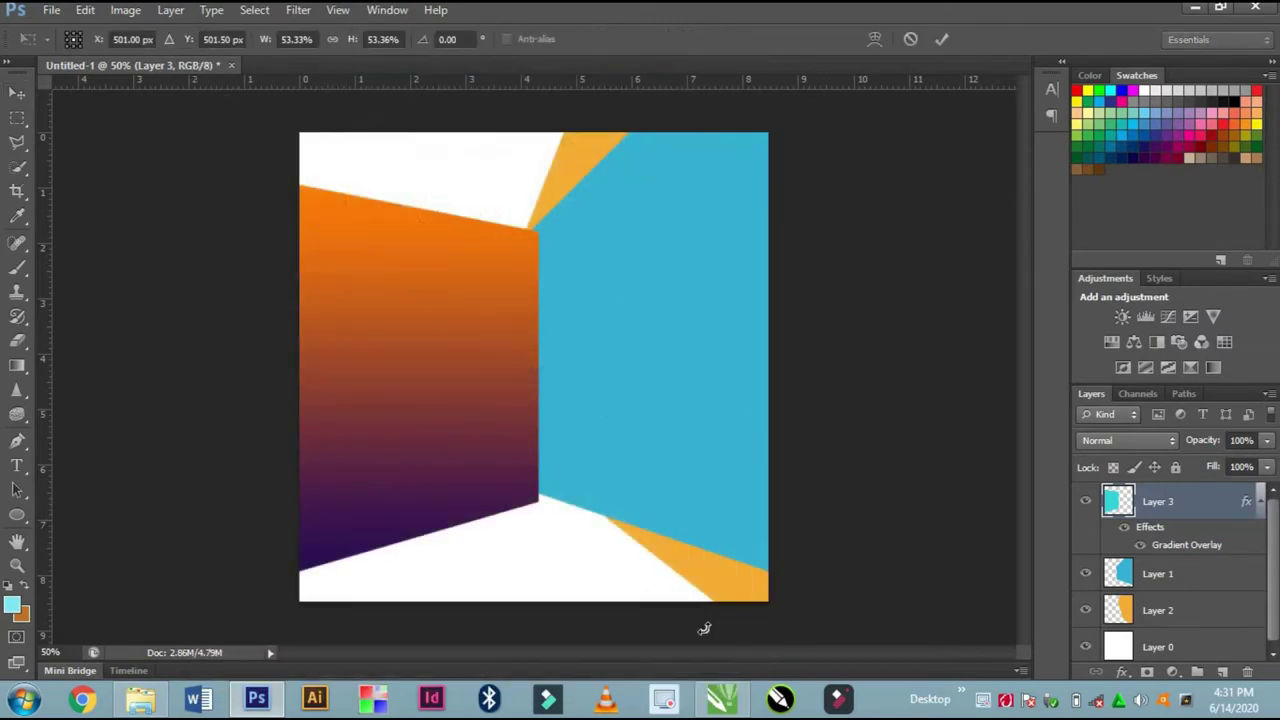
# Commit the photo, move it below Layer 3, and clip it to the blue shape.
pyautogui.click(940, 40)
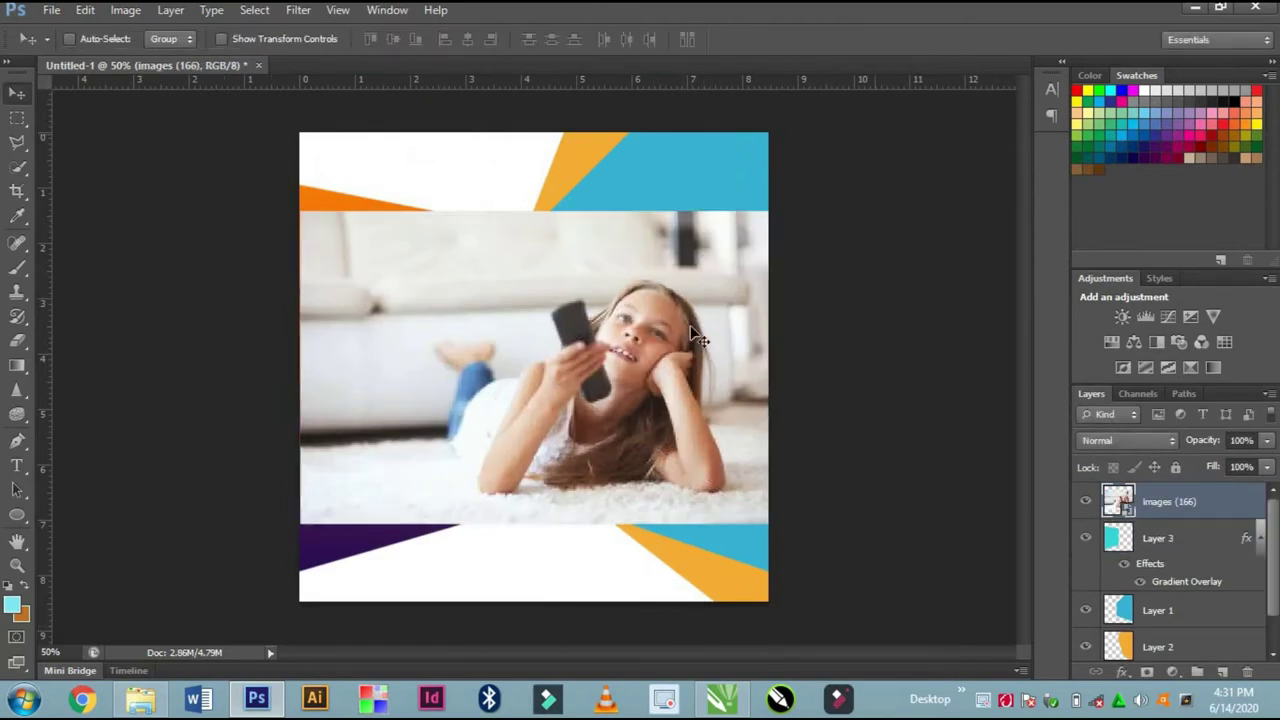
pyautogui.moveTo(697, 345); pyautogui.dragTo(745, 318)
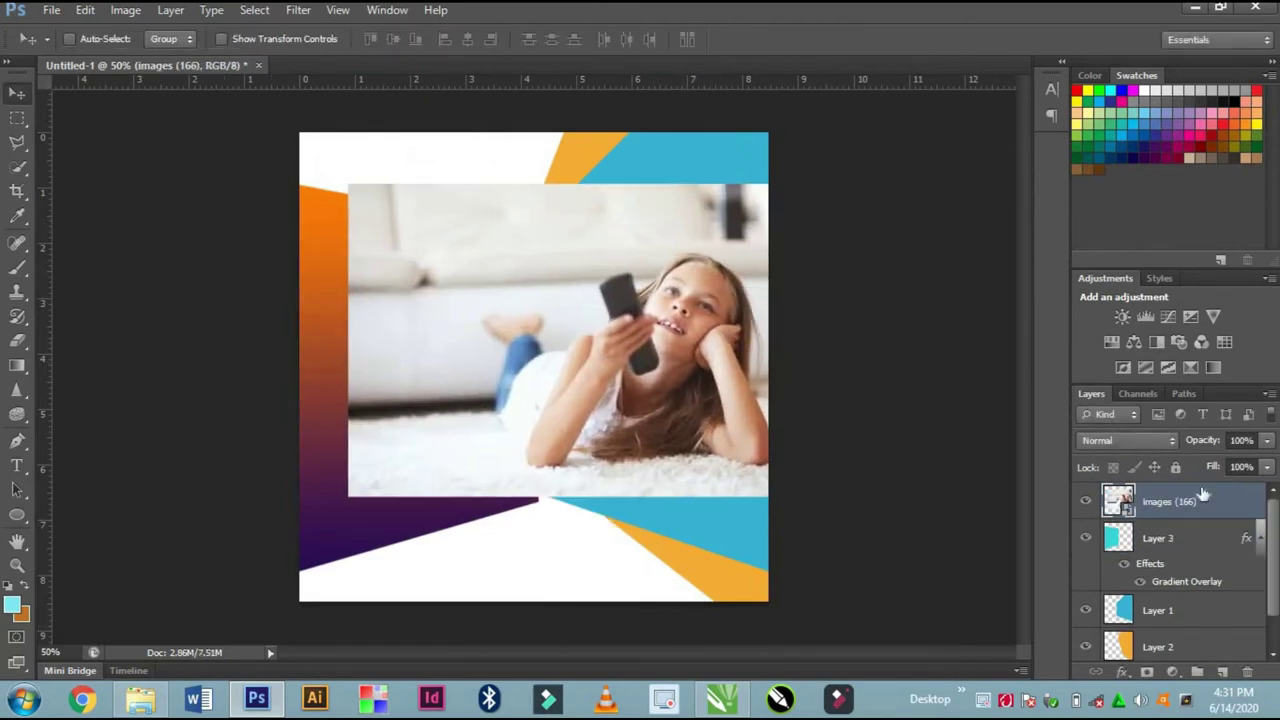
pyautogui.moveTo(1195, 503); pyautogui.dragTo(1197, 583)
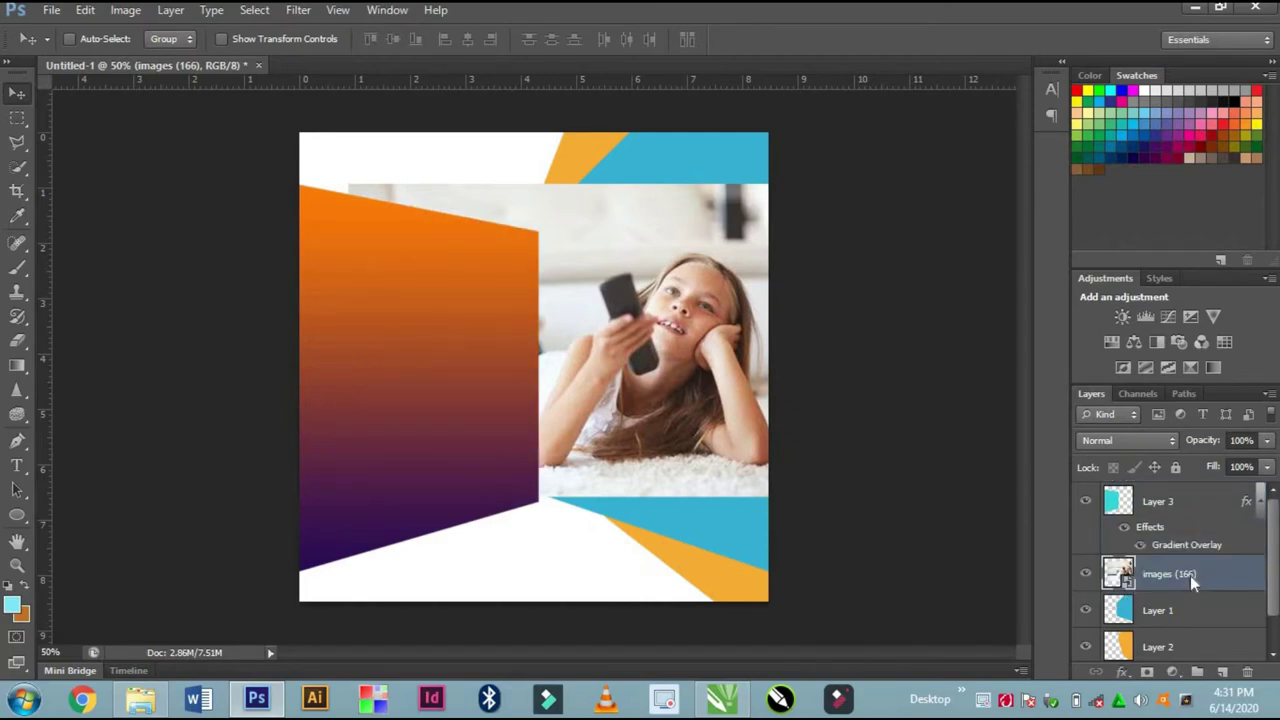
pyautogui.rightClick(1190, 575)
pyautogui.click(1066, 318)
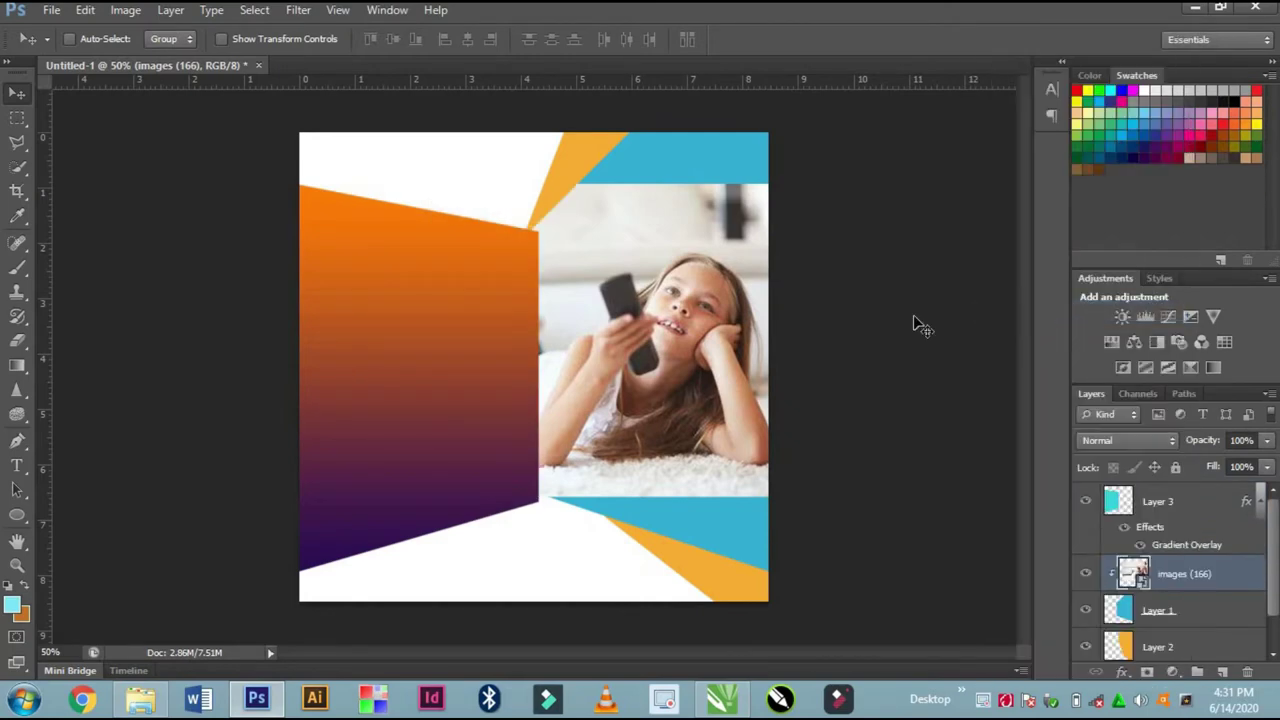
pyautogui.moveTo(710, 359); pyautogui.dragTo(734, 298)
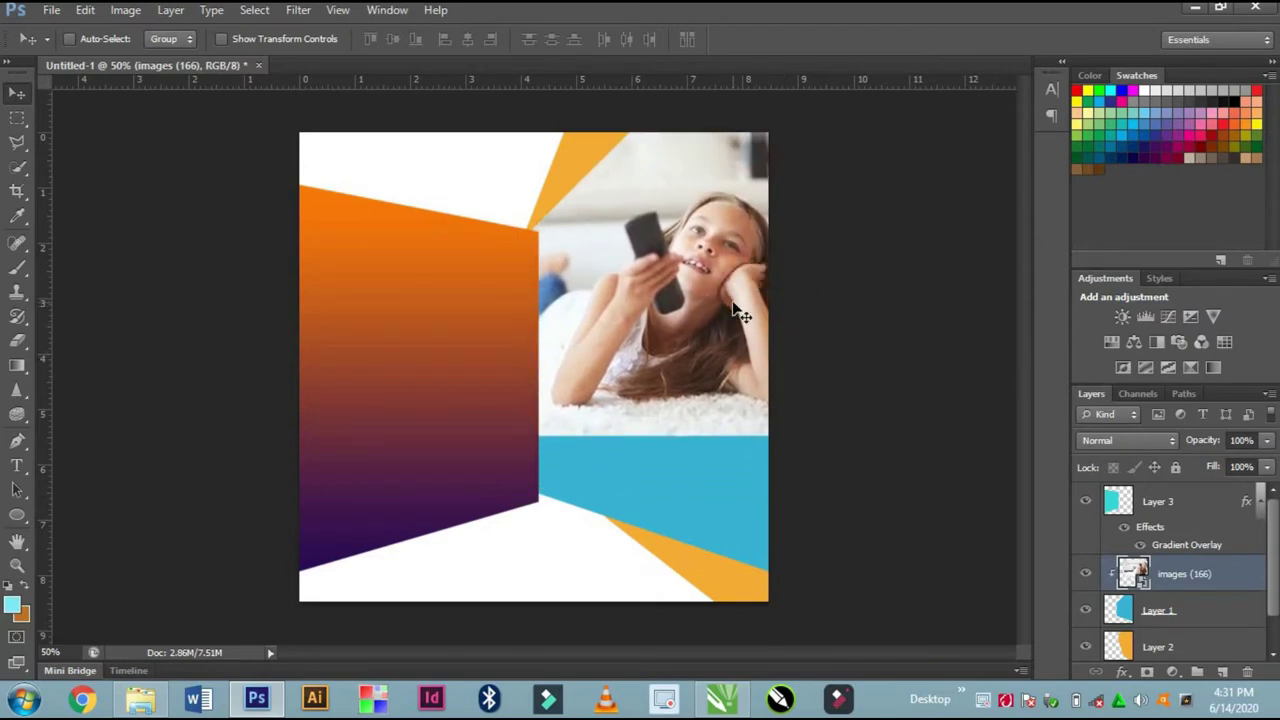
# Enlarge and reposition the clipped photo, then set its opacity to 90%.
pyautogui.click(222, 39)
pyautogui.moveTo(376, 436); pyautogui.dragTo(99, 527)
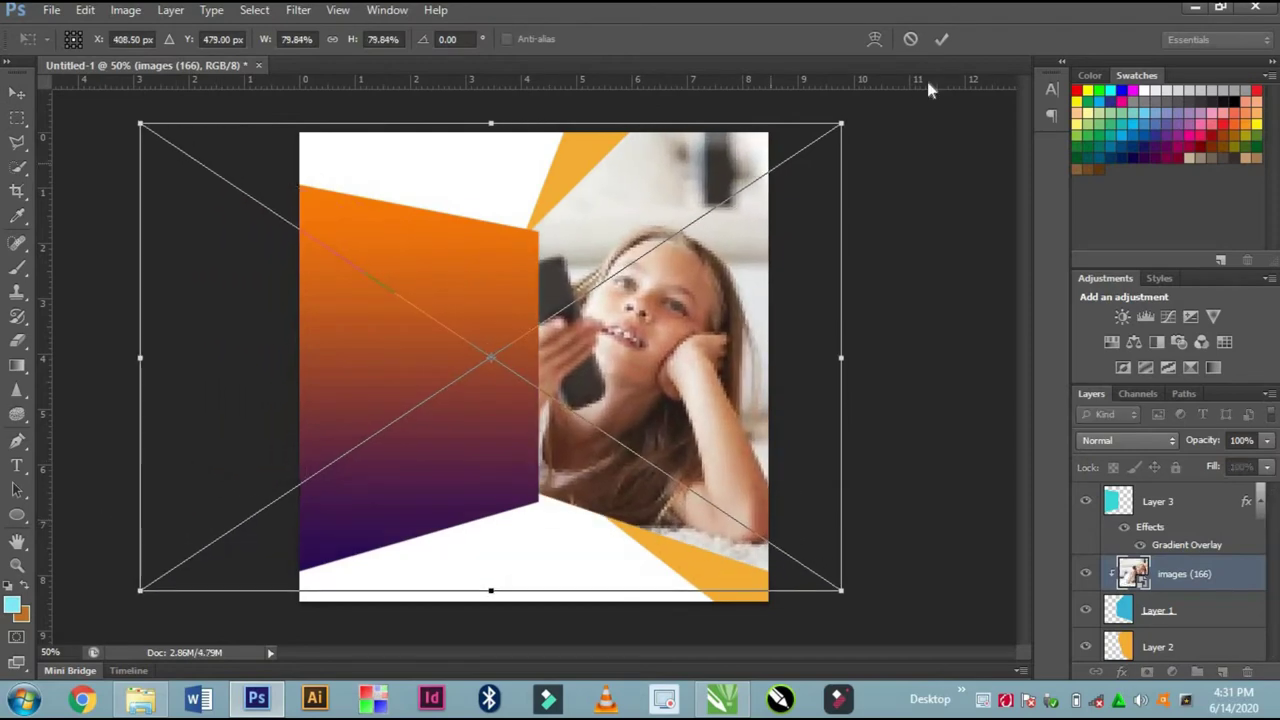
pyautogui.click(938, 40)
pyautogui.moveTo(662, 343); pyautogui.dragTo(697, 348)
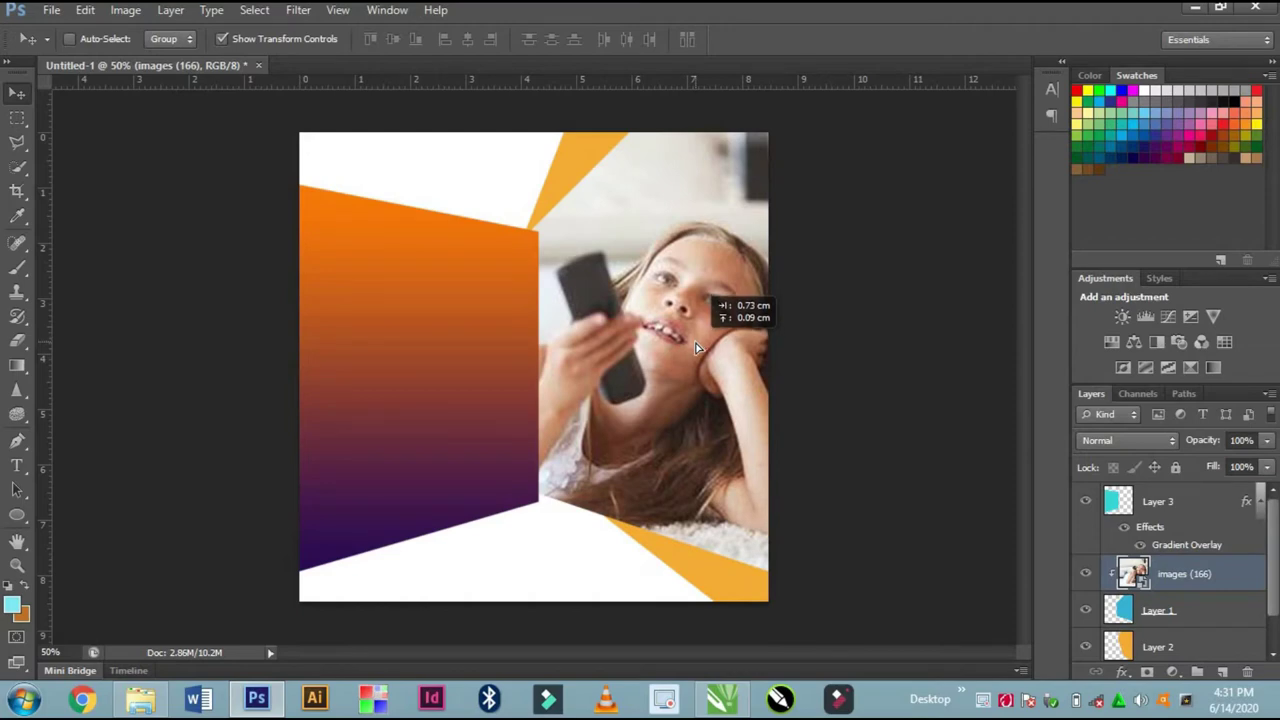
pyautogui.moveTo(697, 348); pyautogui.dragTo(699, 349)
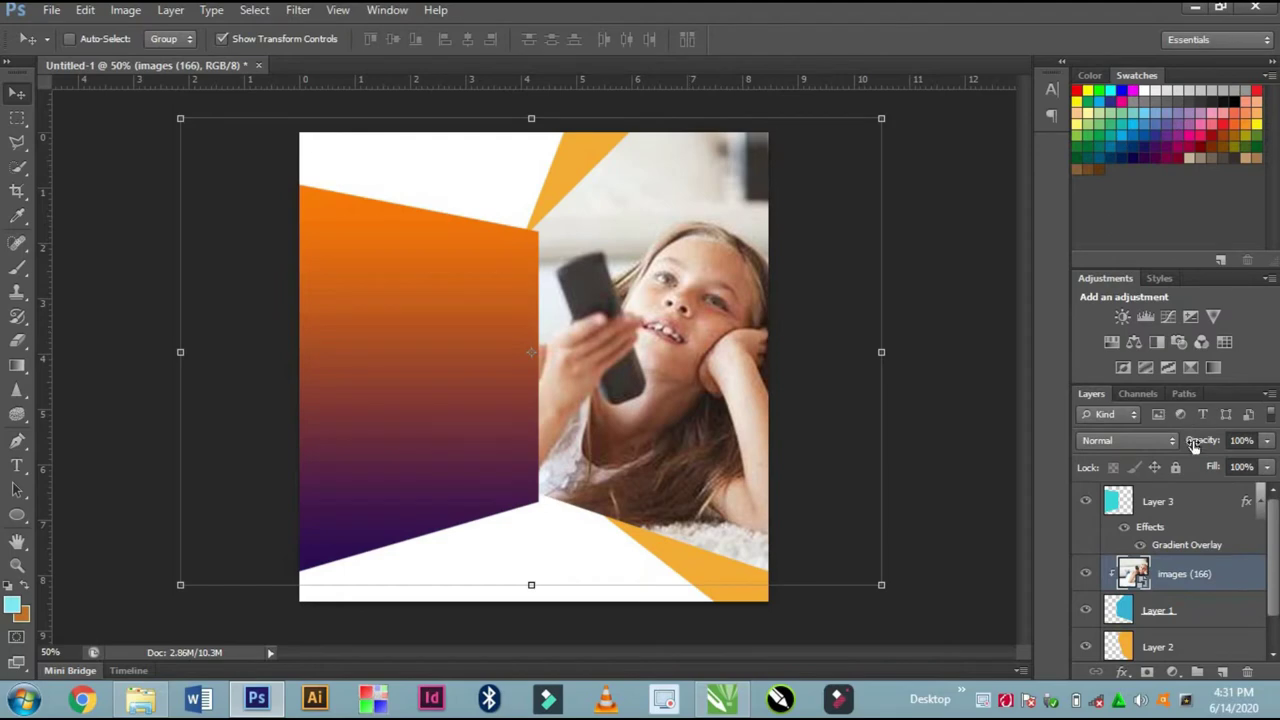
pyautogui.moveTo(1202, 441)
pyautogui.mouseDown()
pyautogui.moveTo(1173, 445)
pyautogui.moveTo(1183, 448)
pyautogui.mouseUp()
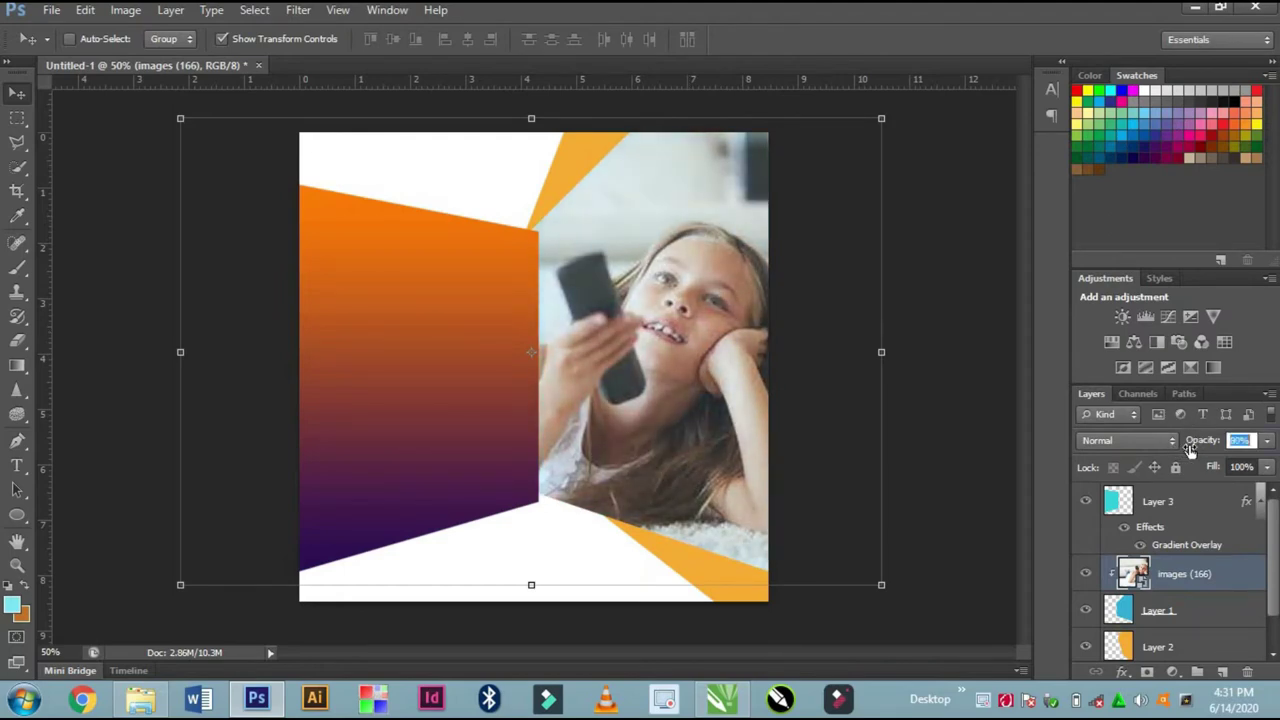
pyautogui.press('Return')
pyautogui.click(221, 39)
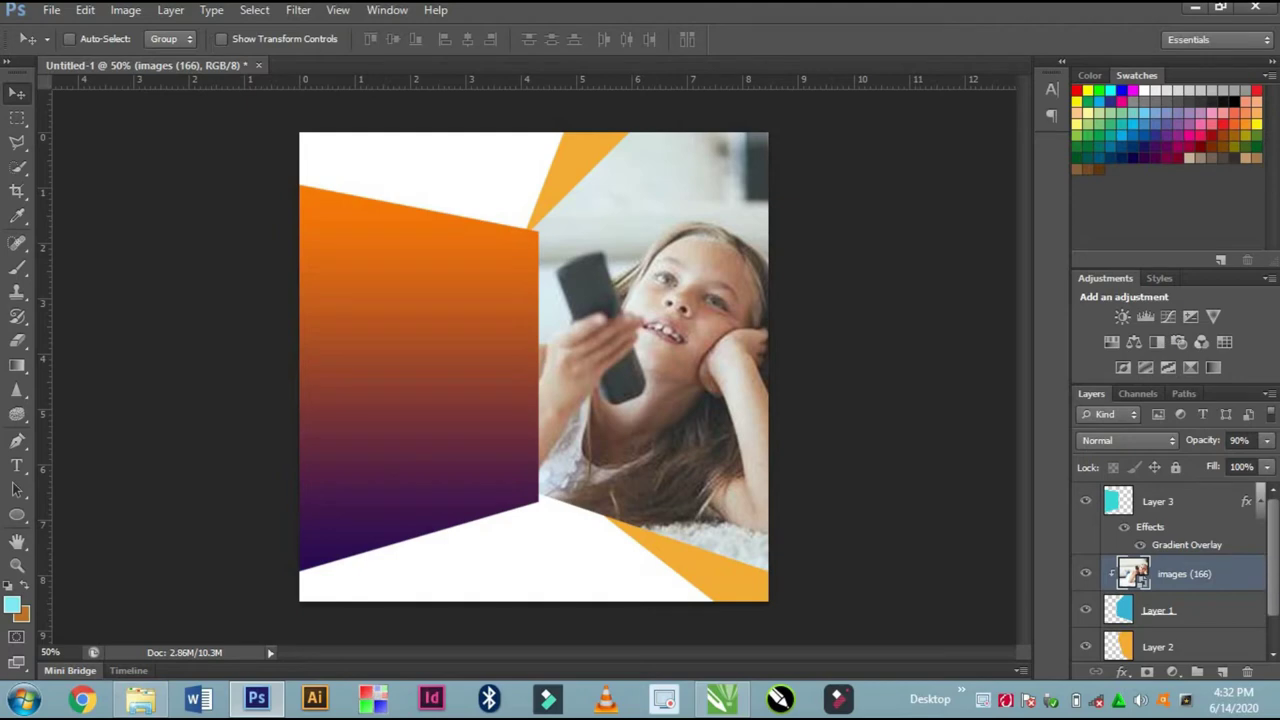
# Set the Layer 3 gradient panel's opacity to 86%.
pyautogui.click(1165, 502)
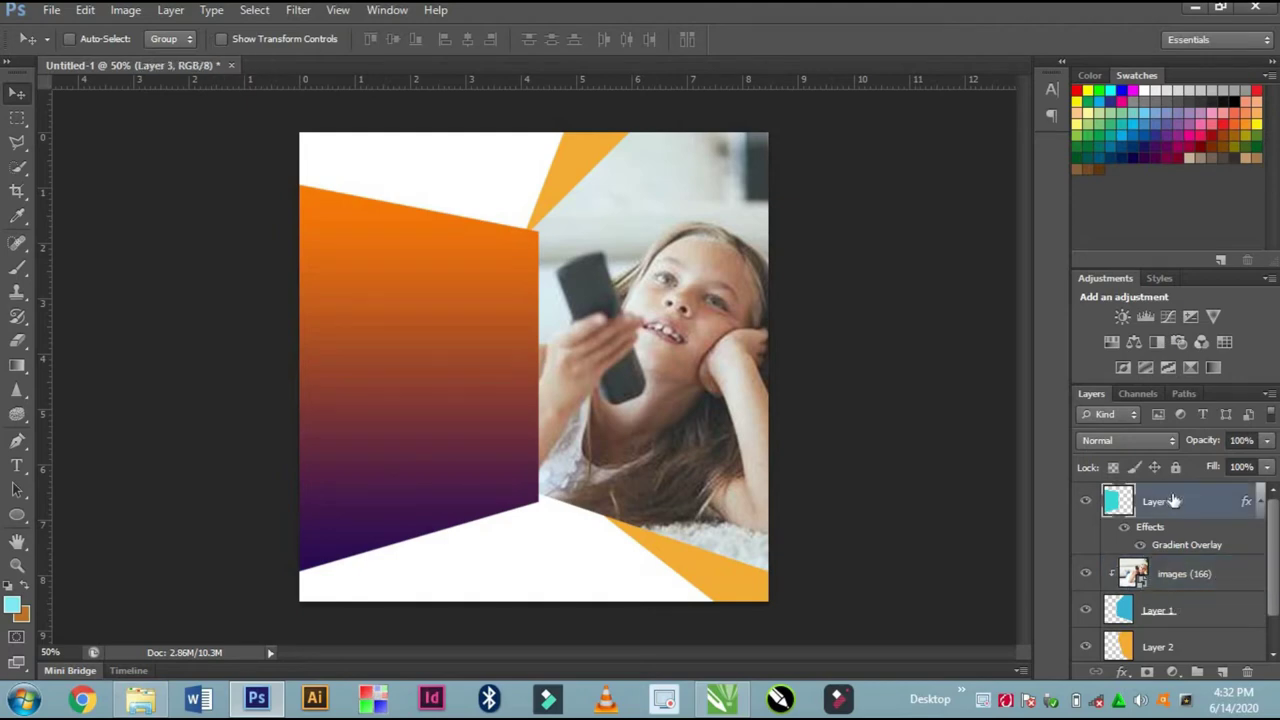
pyautogui.moveTo(1205, 447); pyautogui.dragTo(1201, 447)
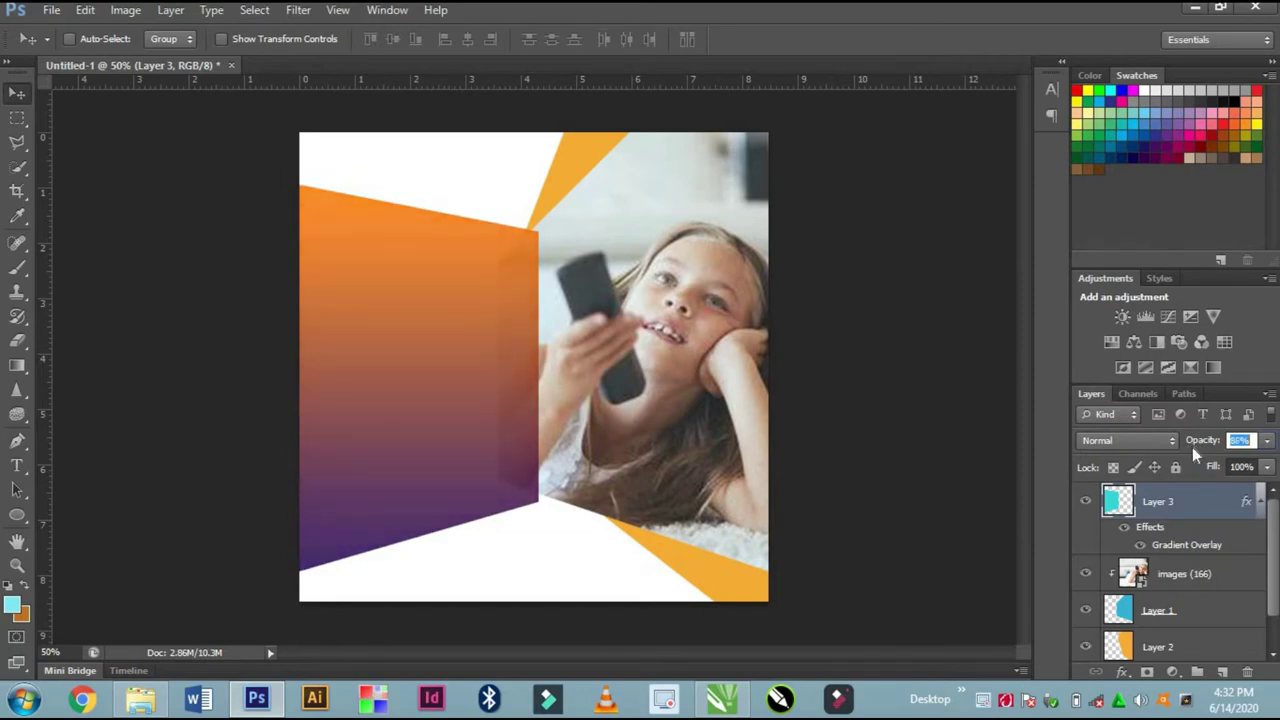
pyautogui.press('Return')
# Shorten the gradient panel by pulling its top and bottom edges inward.
pyautogui.click(217, 40)
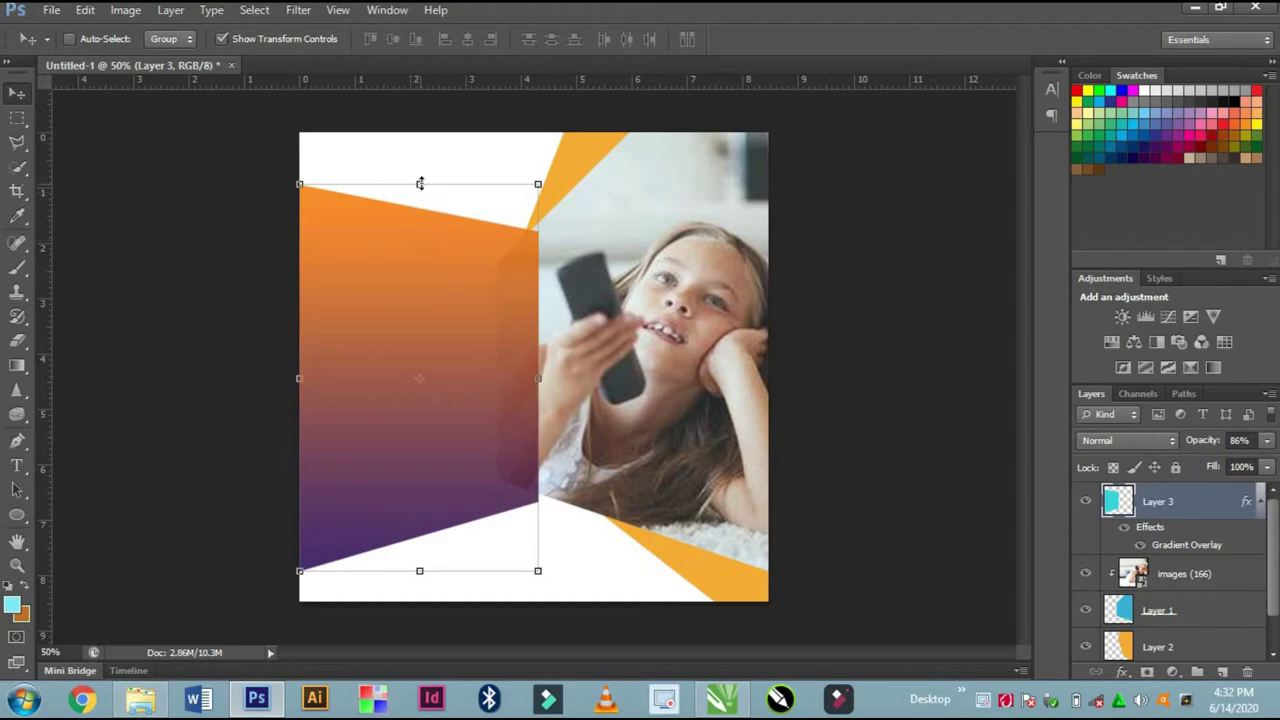
pyautogui.moveTo(419, 184); pyautogui.dragTo(419, 233)
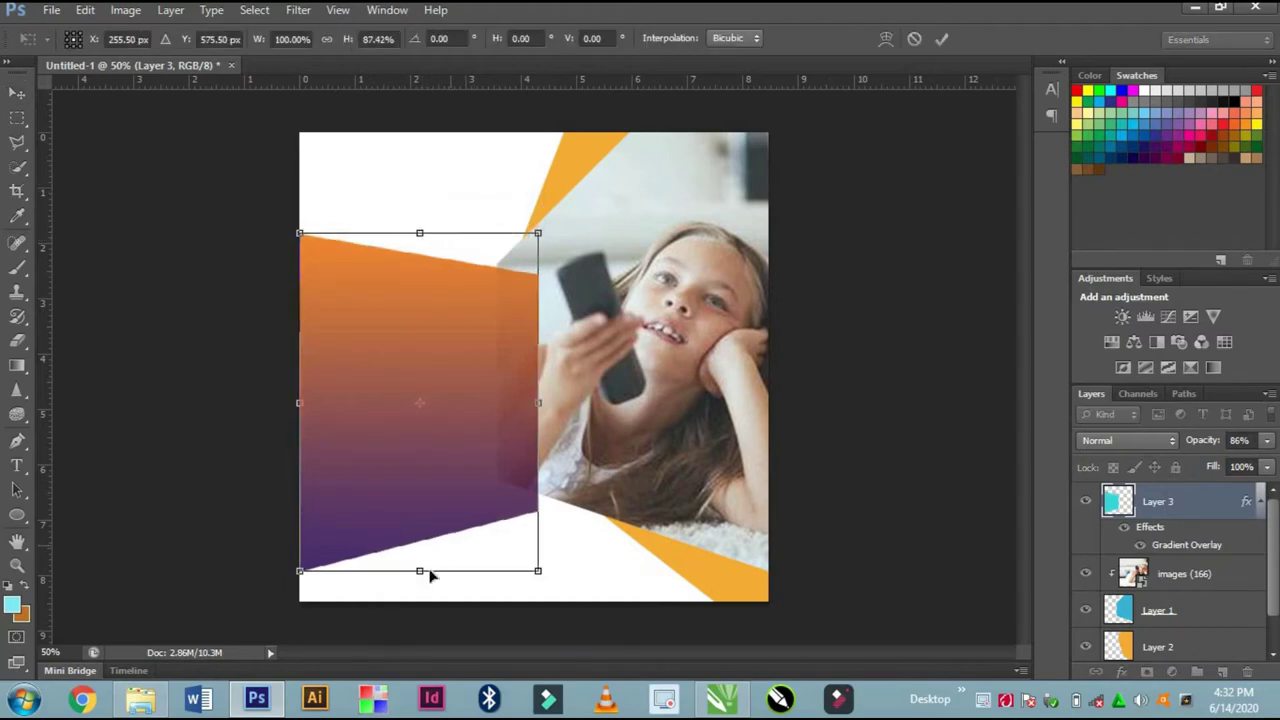
pyautogui.moveTo(417, 563); pyautogui.dragTo(414, 535)
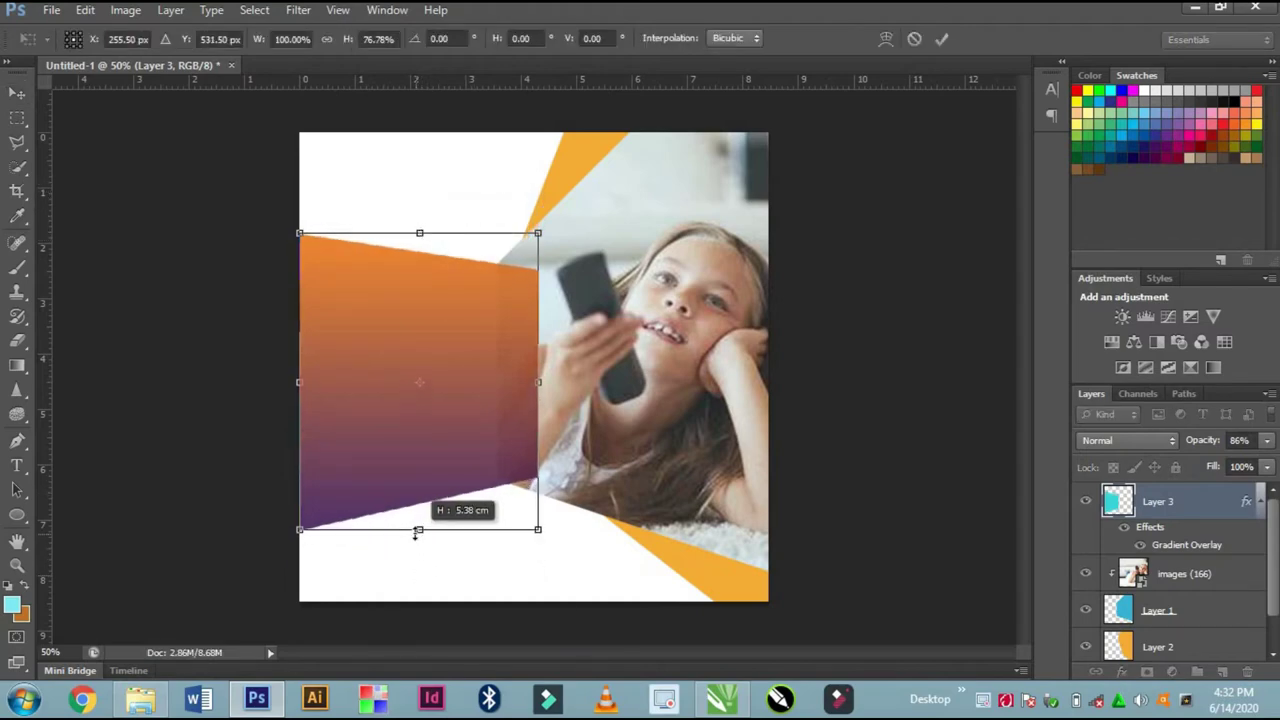
pyautogui.click(938, 45)
pyautogui.click(222, 38)
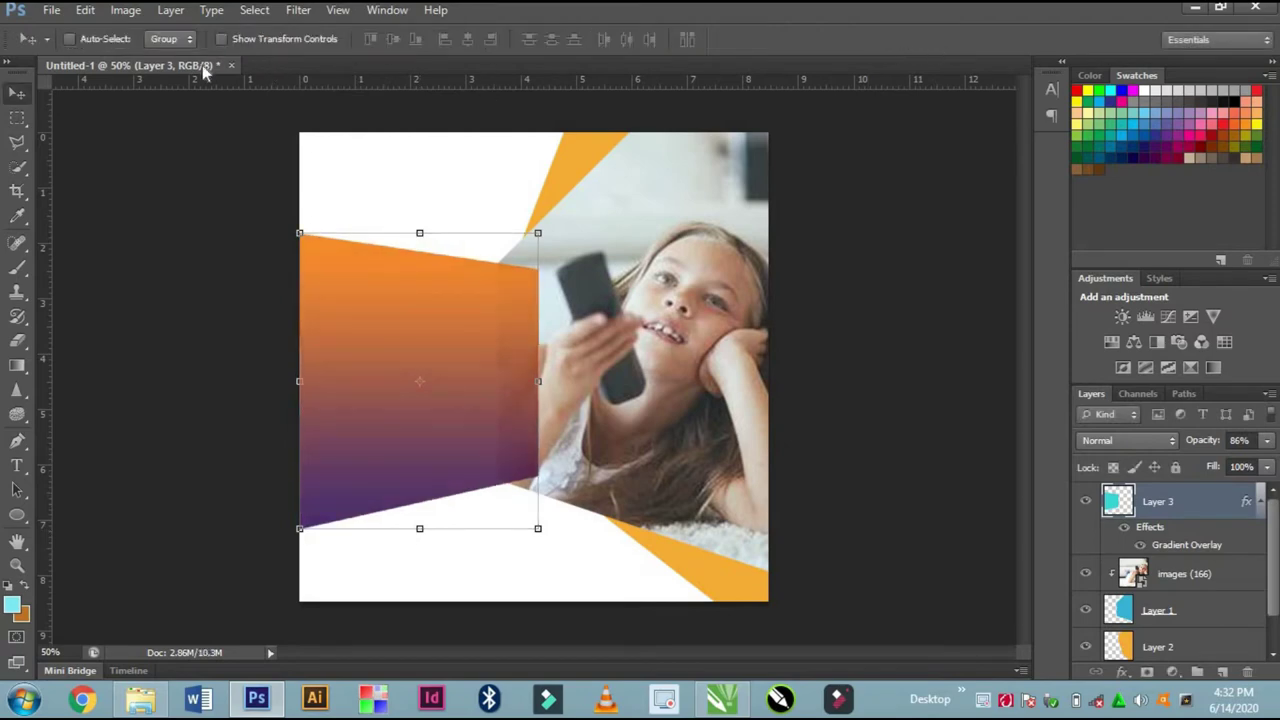
# Place DELIGHTHANDSTVMLOGO, scaled down small, in the top-left white corner.
pyautogui.click(51, 10)
pyautogui.click(62, 316)
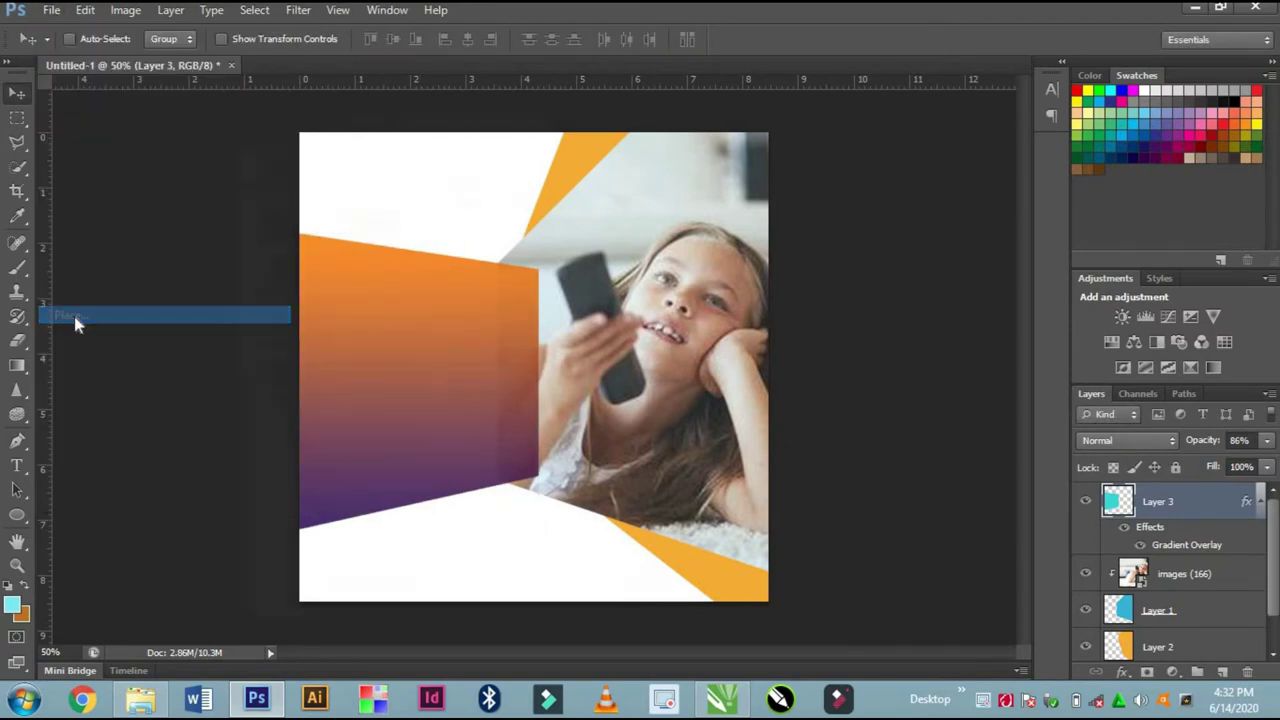
pyautogui.click(360, 205)
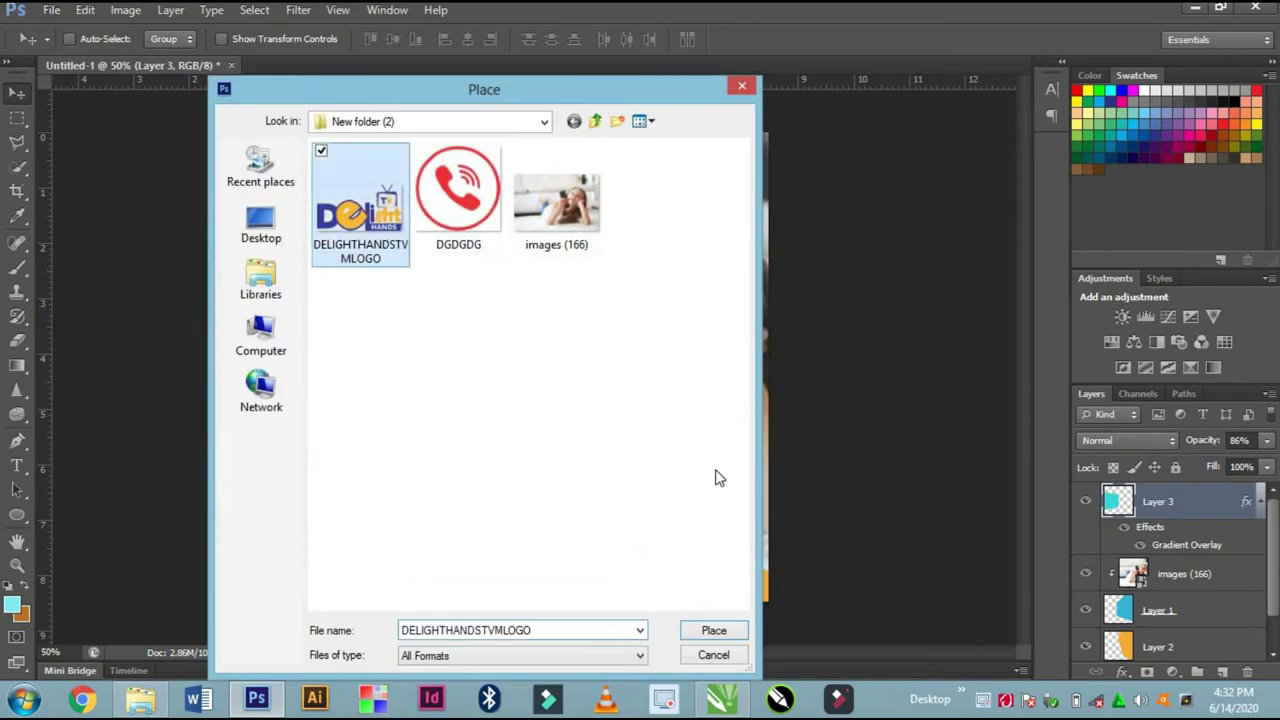
pyautogui.click(714, 632)
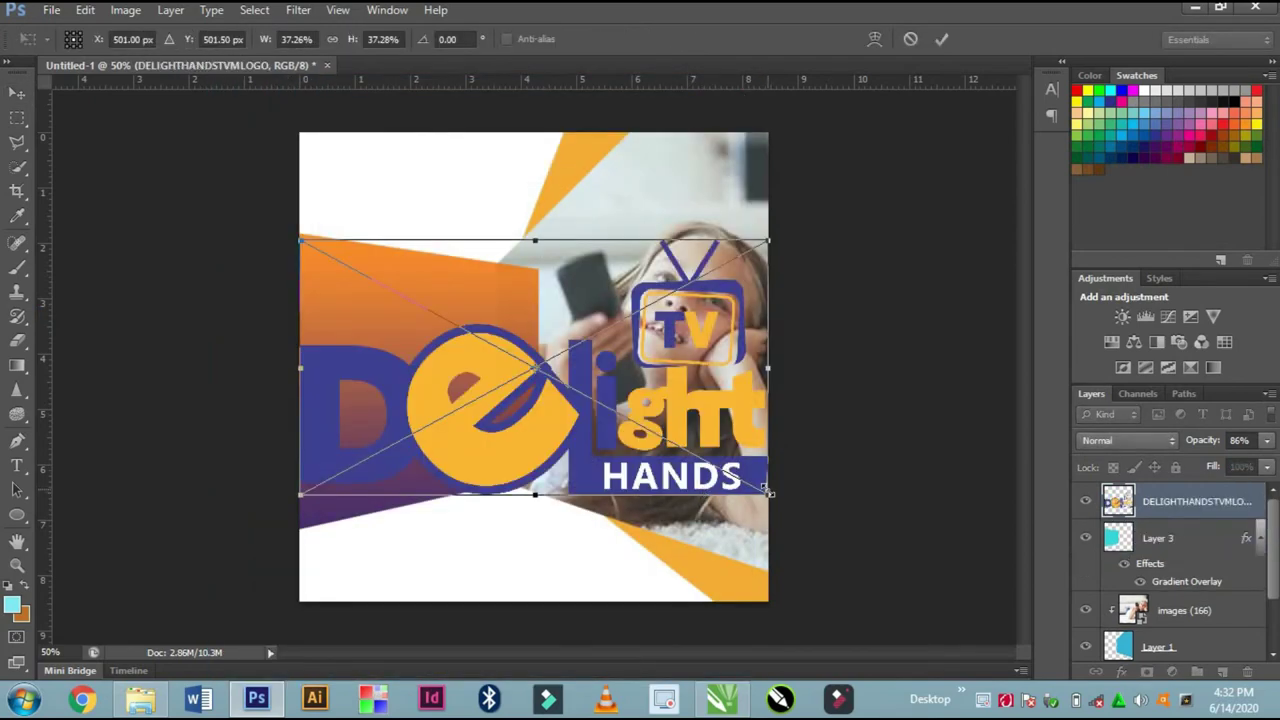
pyautogui.moveTo(766, 494); pyautogui.dragTo(456, 332)
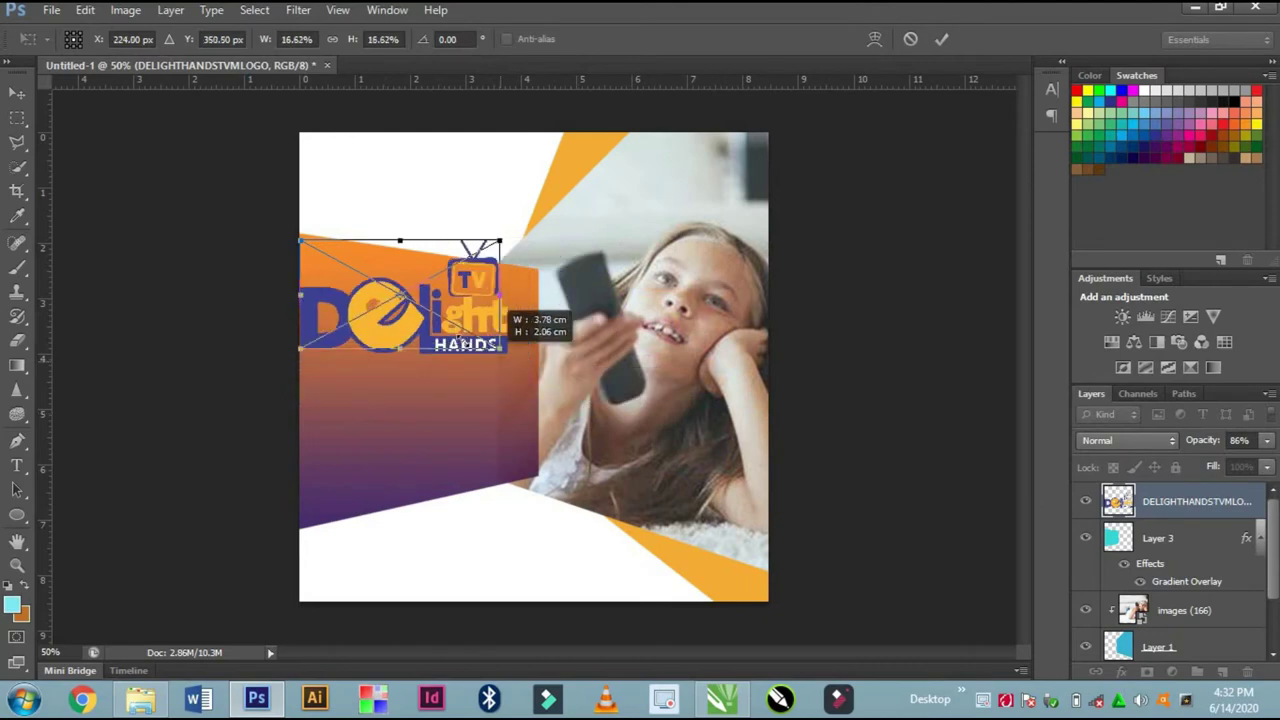
pyautogui.moveTo(456, 332)
pyautogui.mouseDown()
pyautogui.moveTo(429, 309)
pyautogui.moveTo(463, 209)
pyautogui.mouseUp()
pyautogui.click(941, 39)
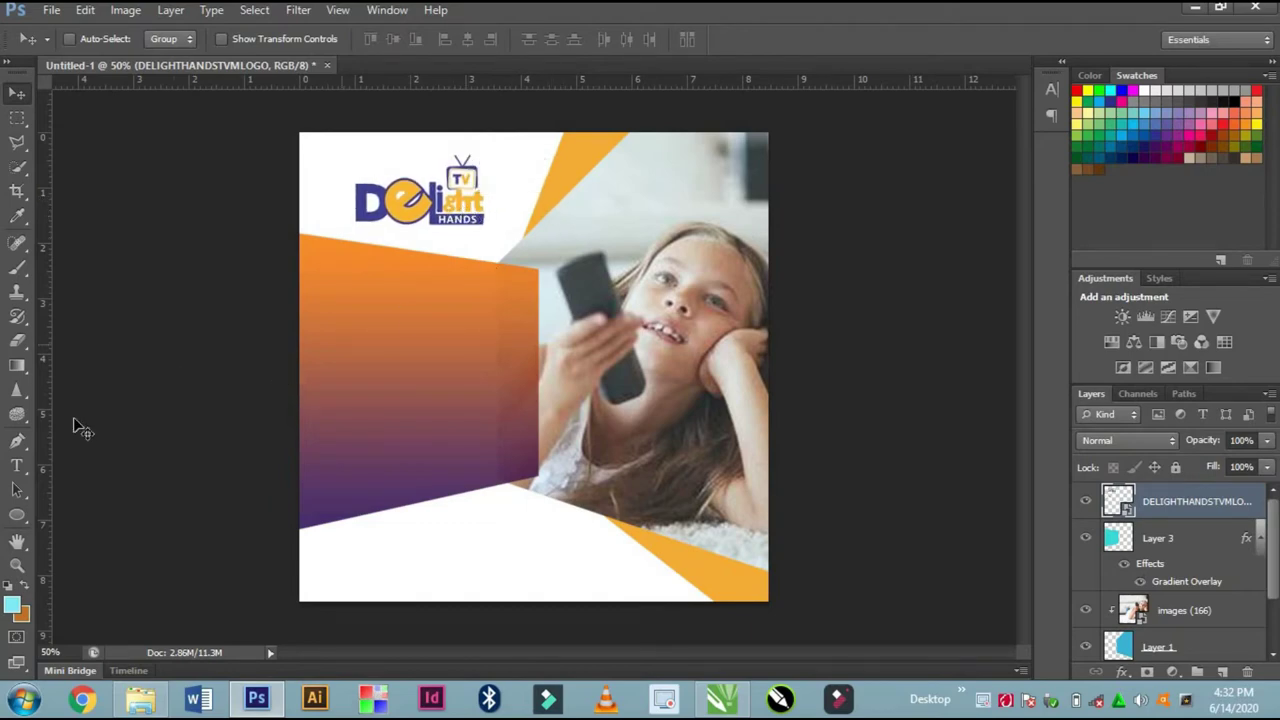
pyautogui.click(17, 466)
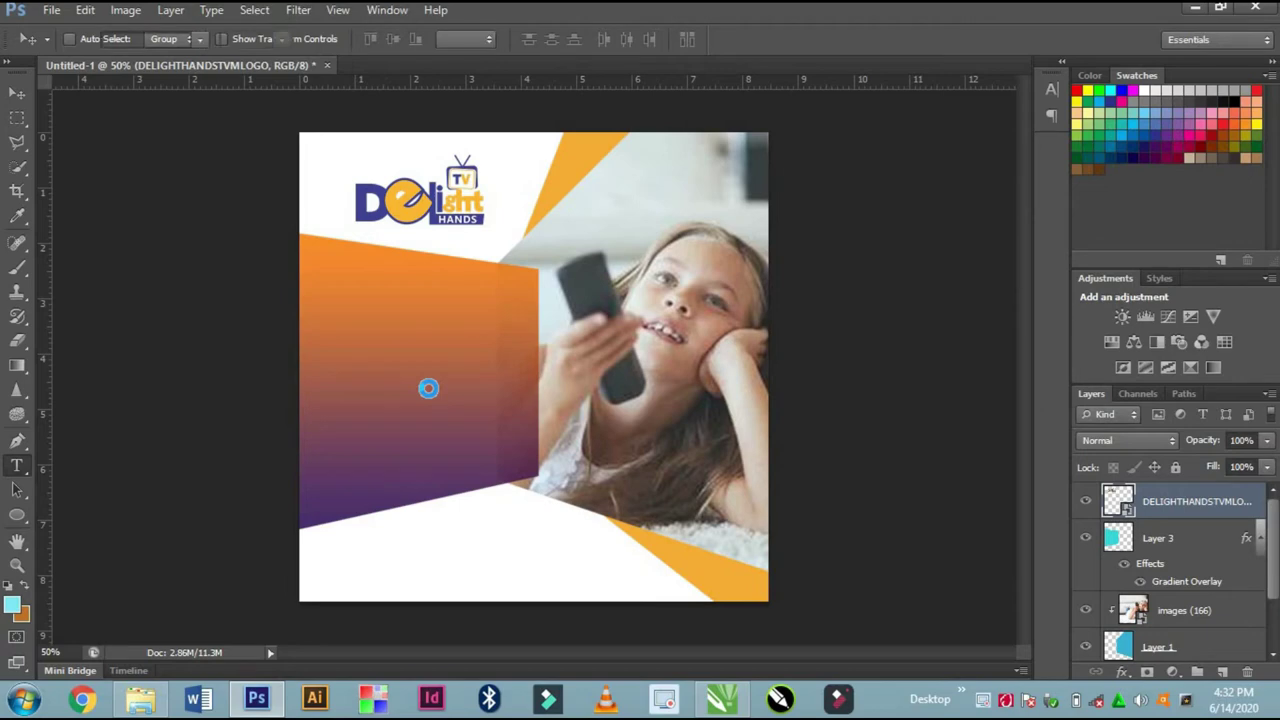
# Type GET PAID / WHEN YOU / SUBSCRIBE in Patras on three lines on the orange panel.
pyautogui.click(363, 346)
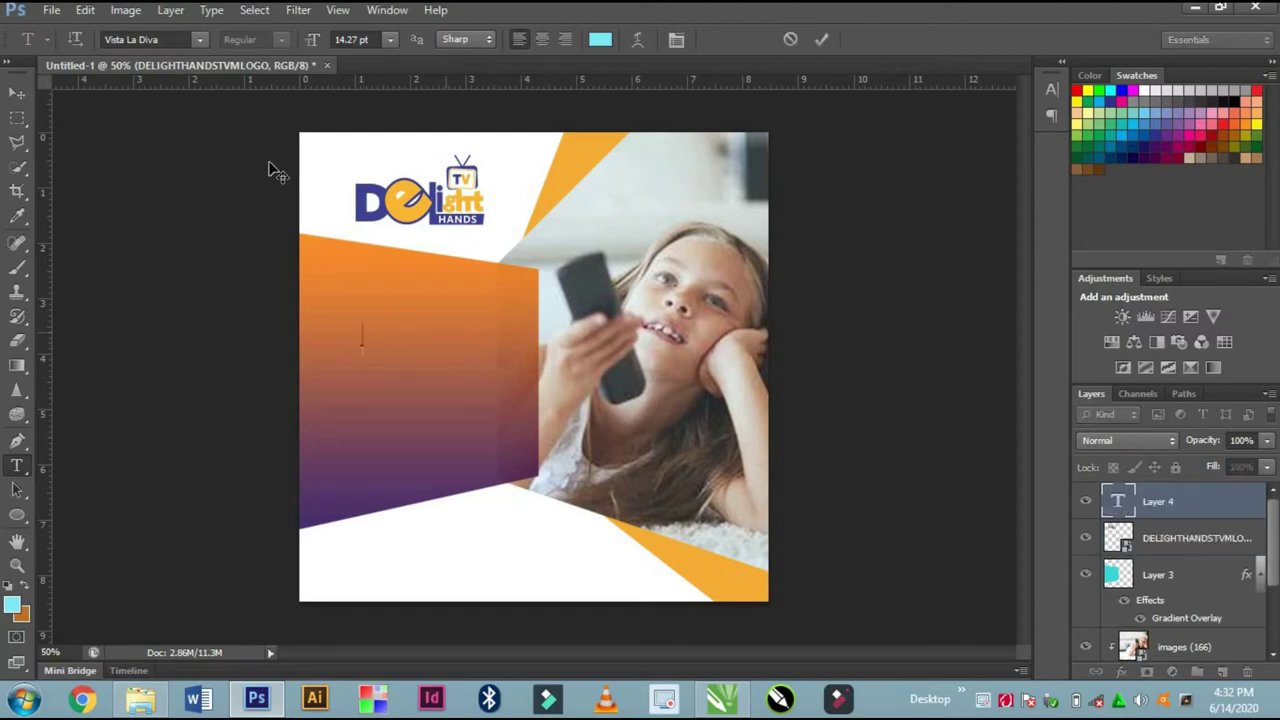
pyautogui.click(180, 38)
pyautogui.write('Patras')
pyautogui.press('Return')
pyautogui.write('GET PAI')
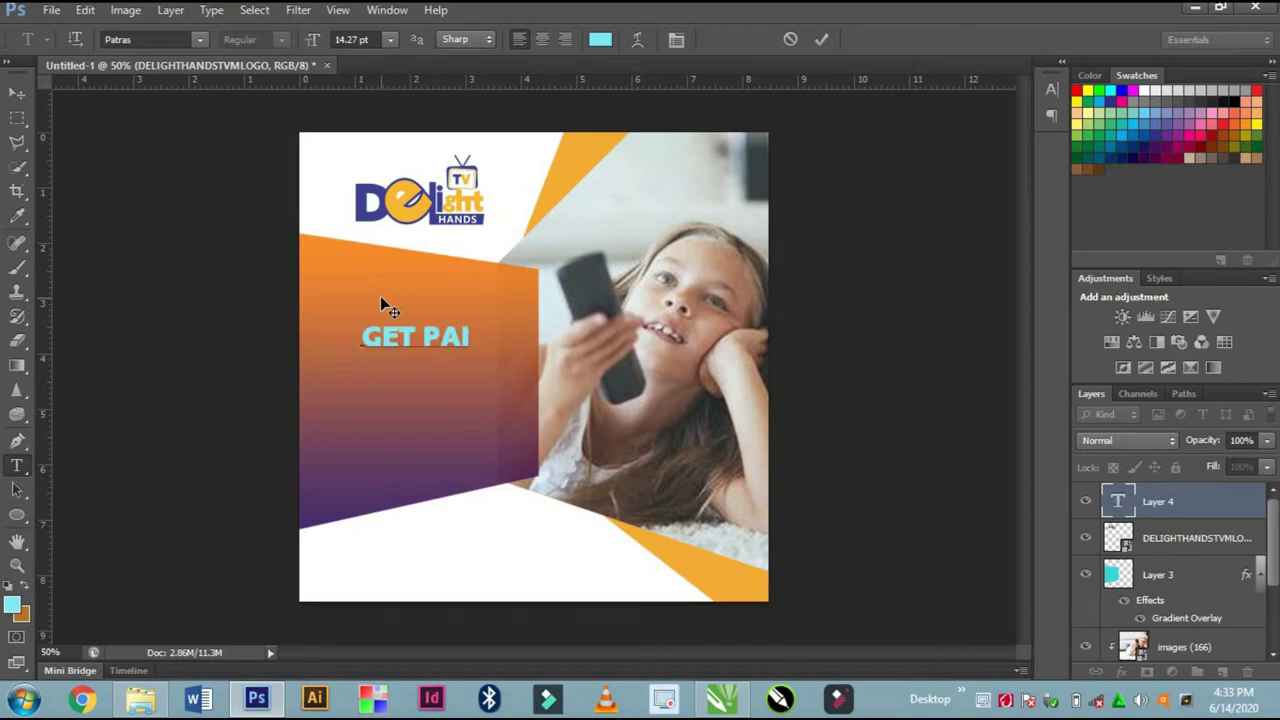
pyautogui.write('D')
pyautogui.press('Return')
pyautogui.write('WH')
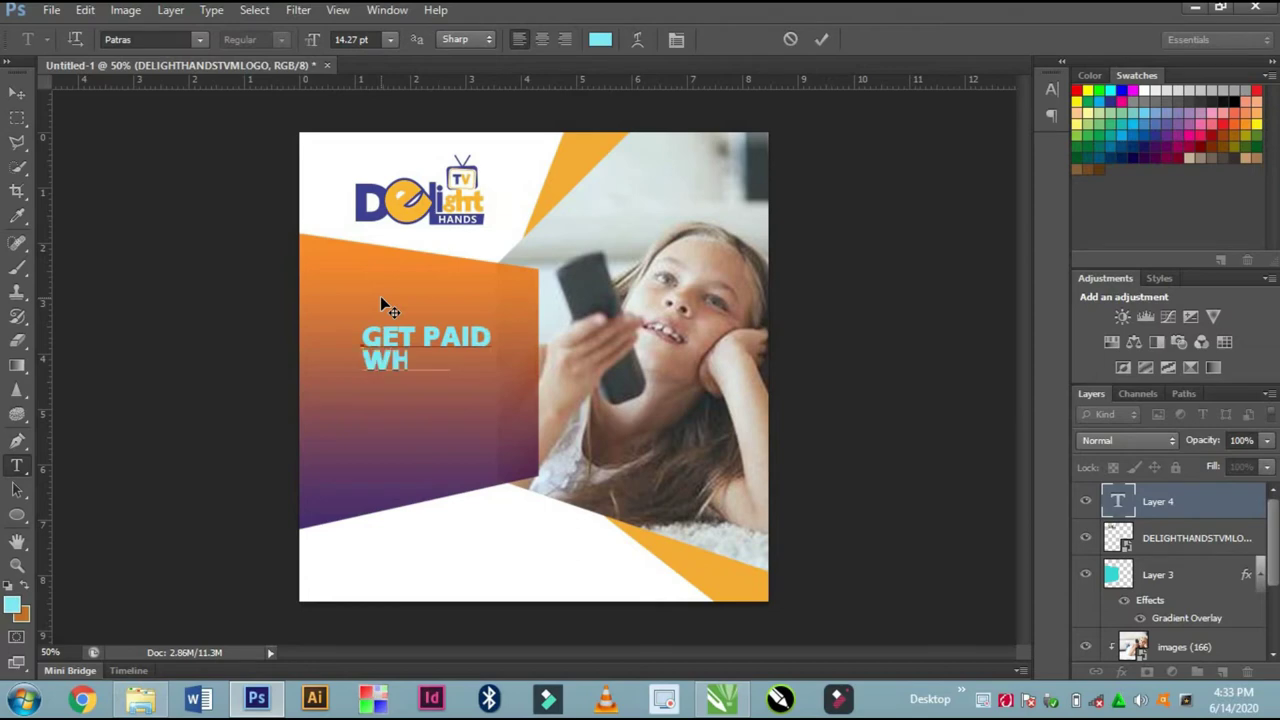
pyautogui.write('EN')
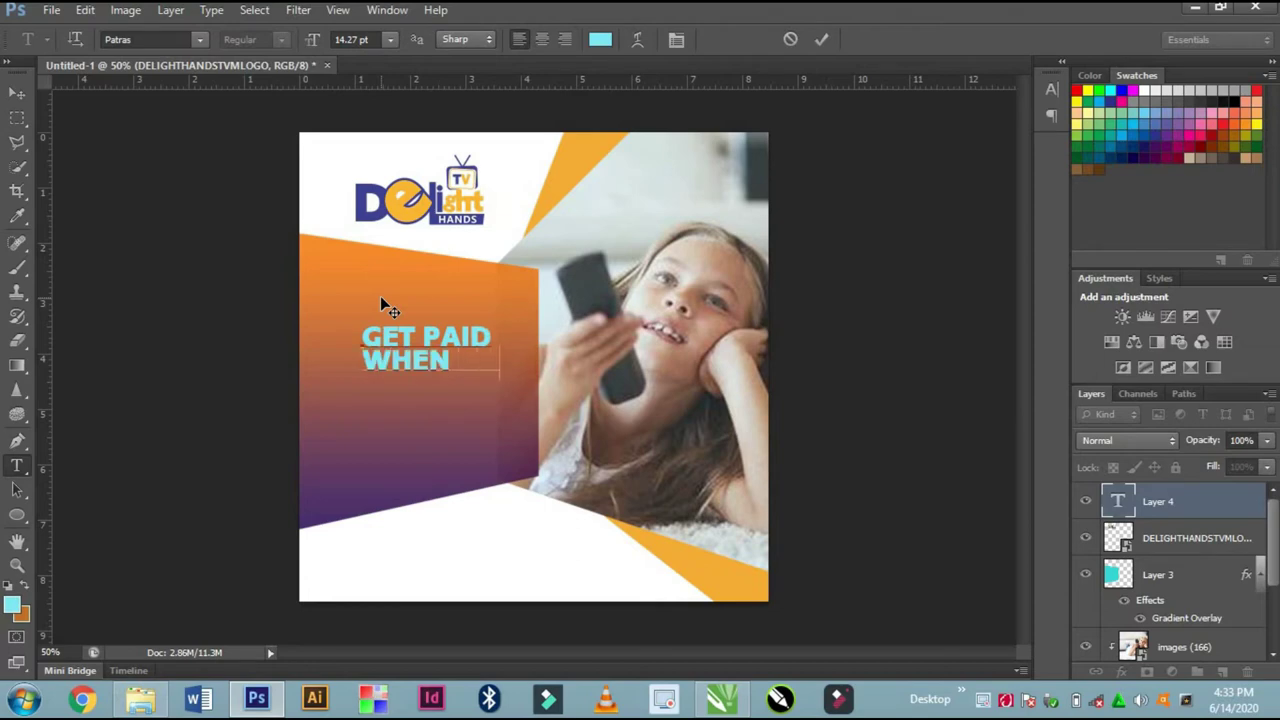
pyautogui.write(' YOU')
pyautogui.press('Return')
pyautogui.write('SUB')
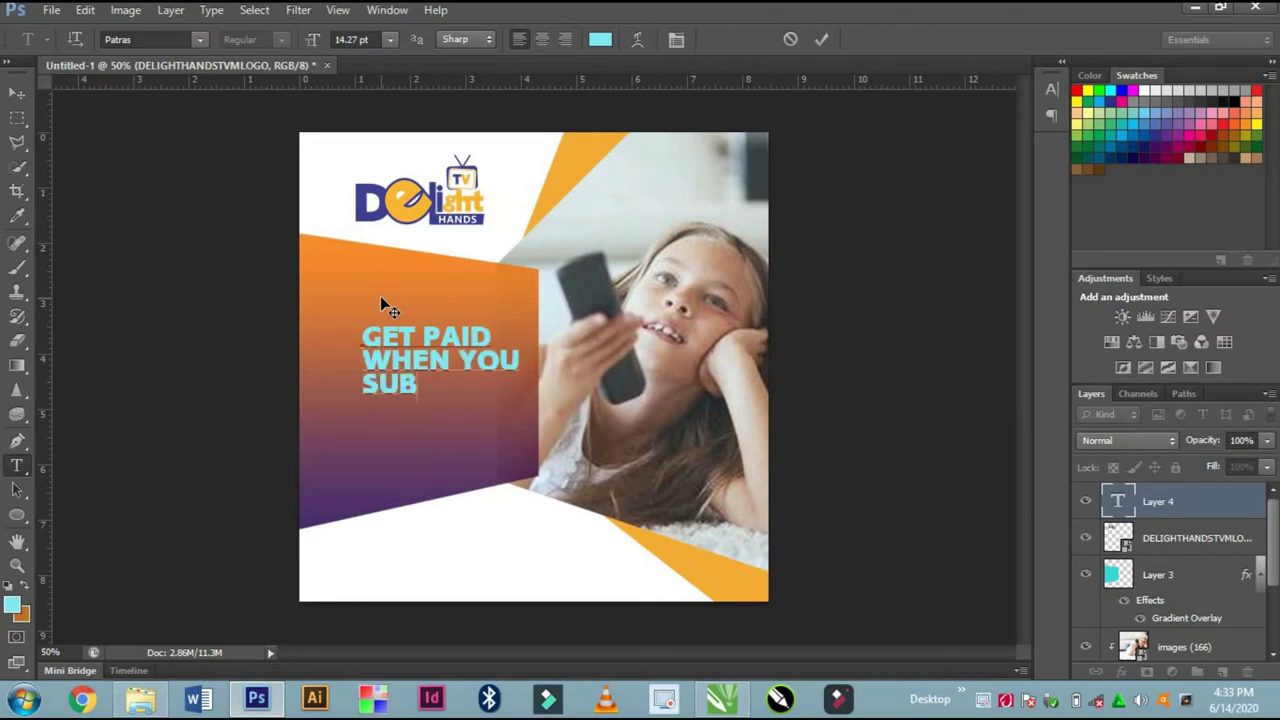
pyautogui.write('SC')
pyautogui.write('R')
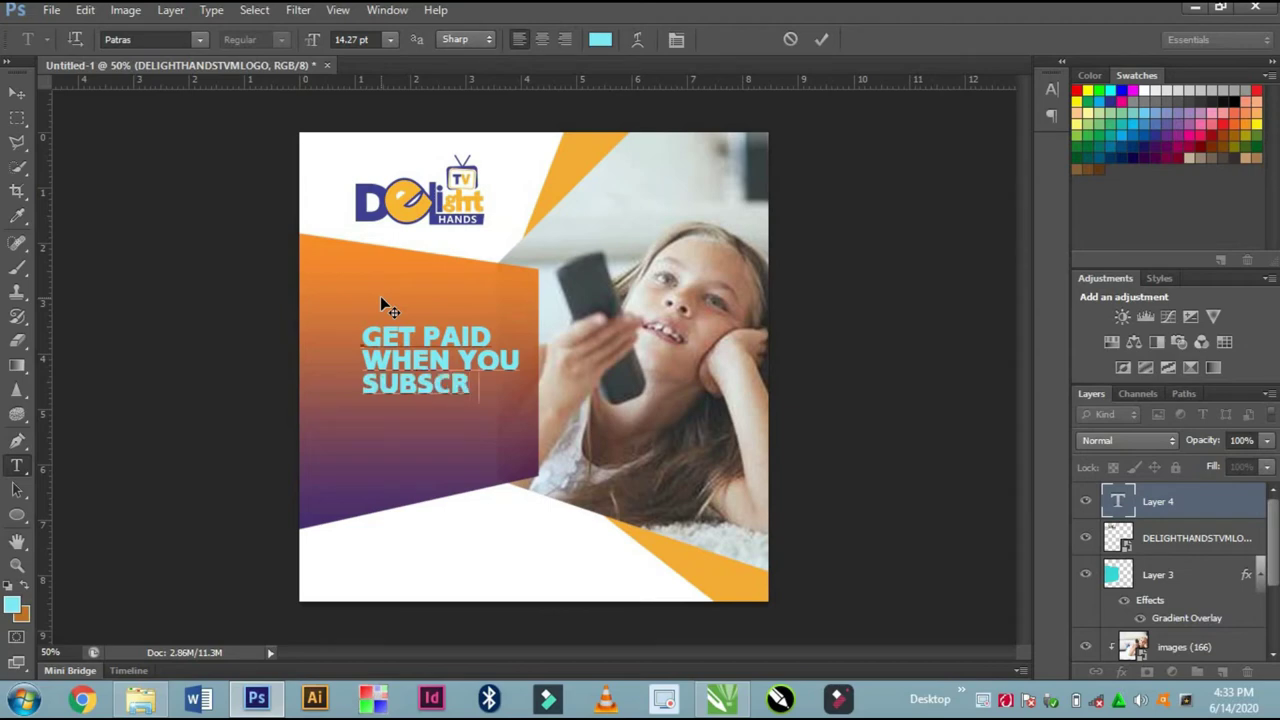
pyautogui.write('IBE')
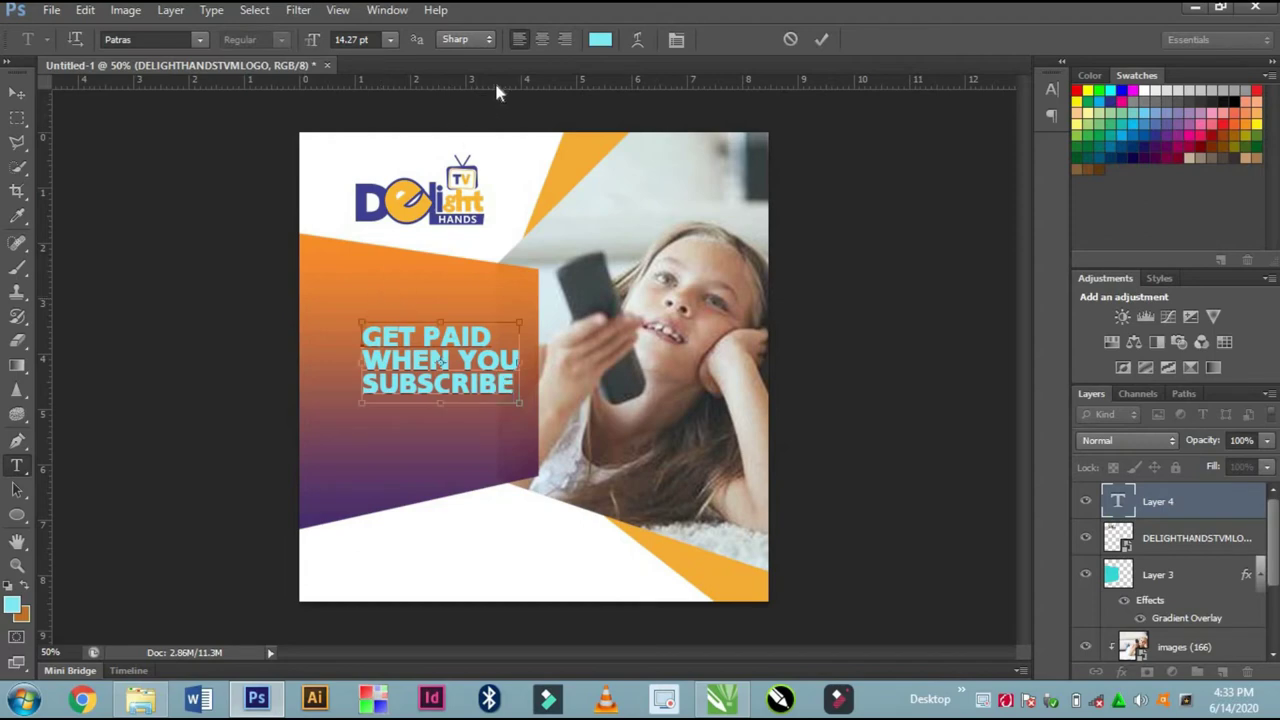
pyautogui.hotkey('ctrl', 'a')
# Colour the selected headline text white.
pyautogui.click(600, 40)
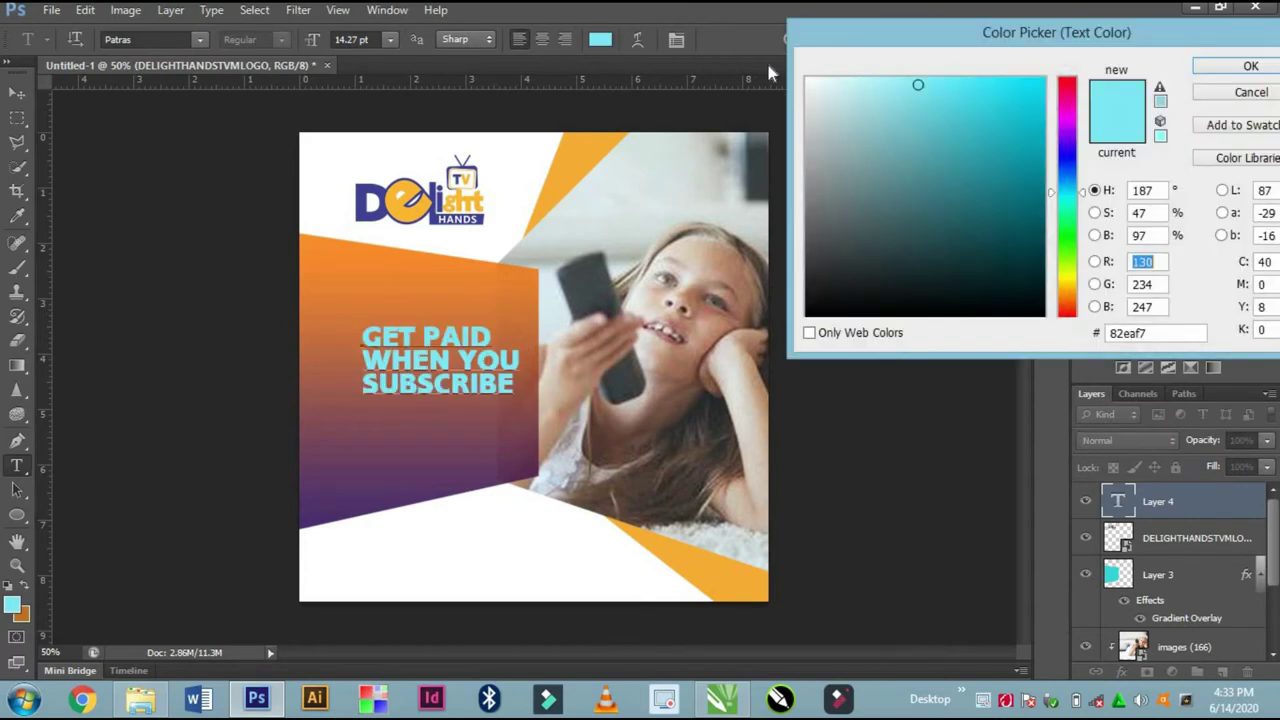
pyautogui.click(808, 81)
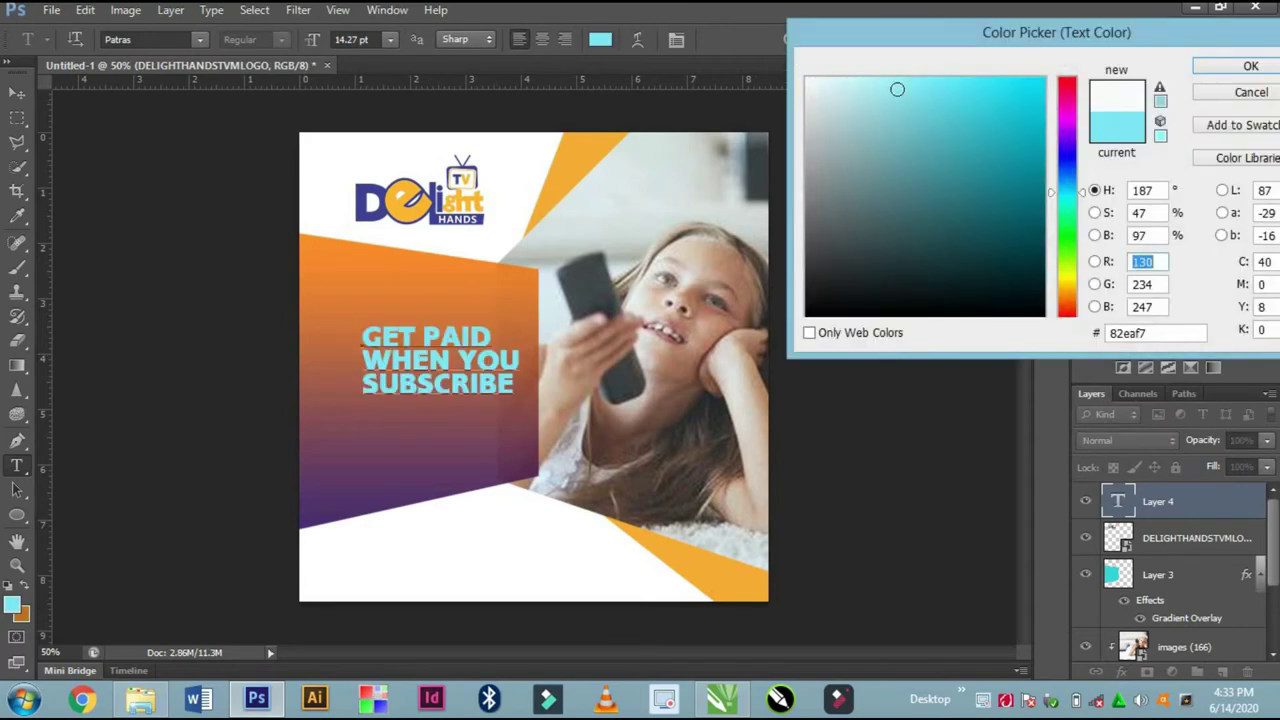
pyautogui.click(1207, 72)
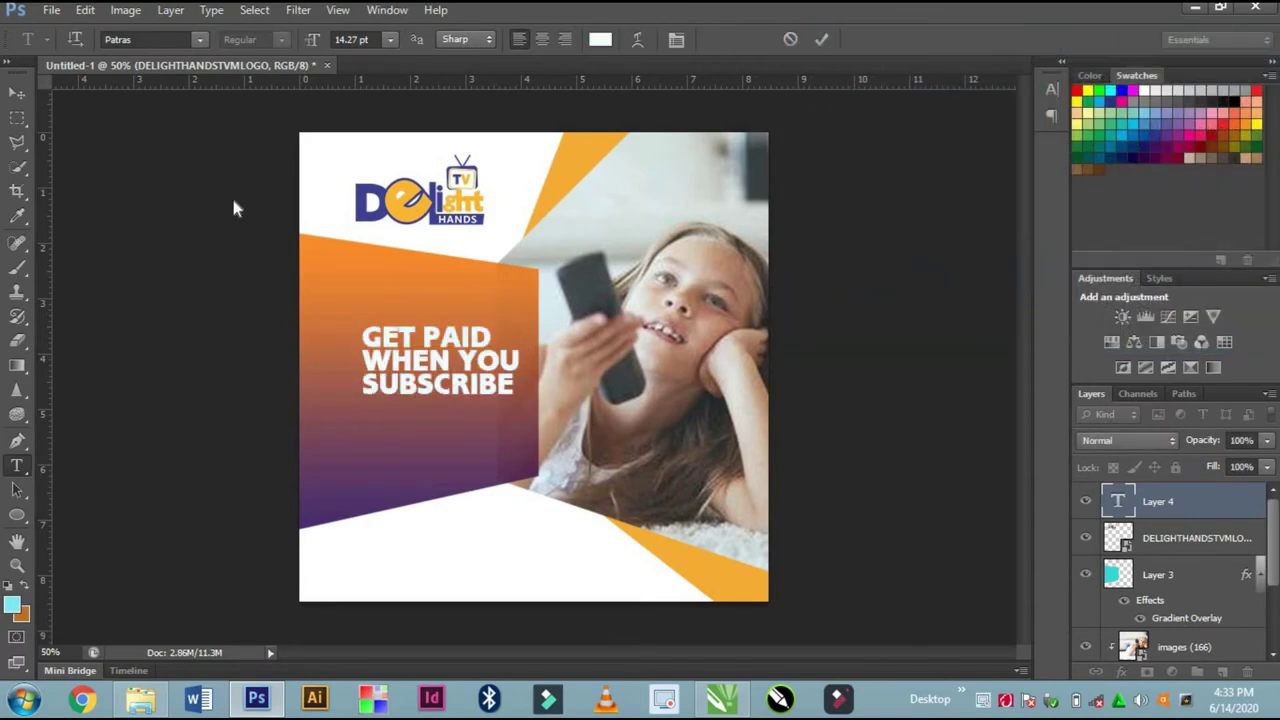
# Move the headline up and left, and scale it up to about 119.7%.
pyautogui.click(18, 95)
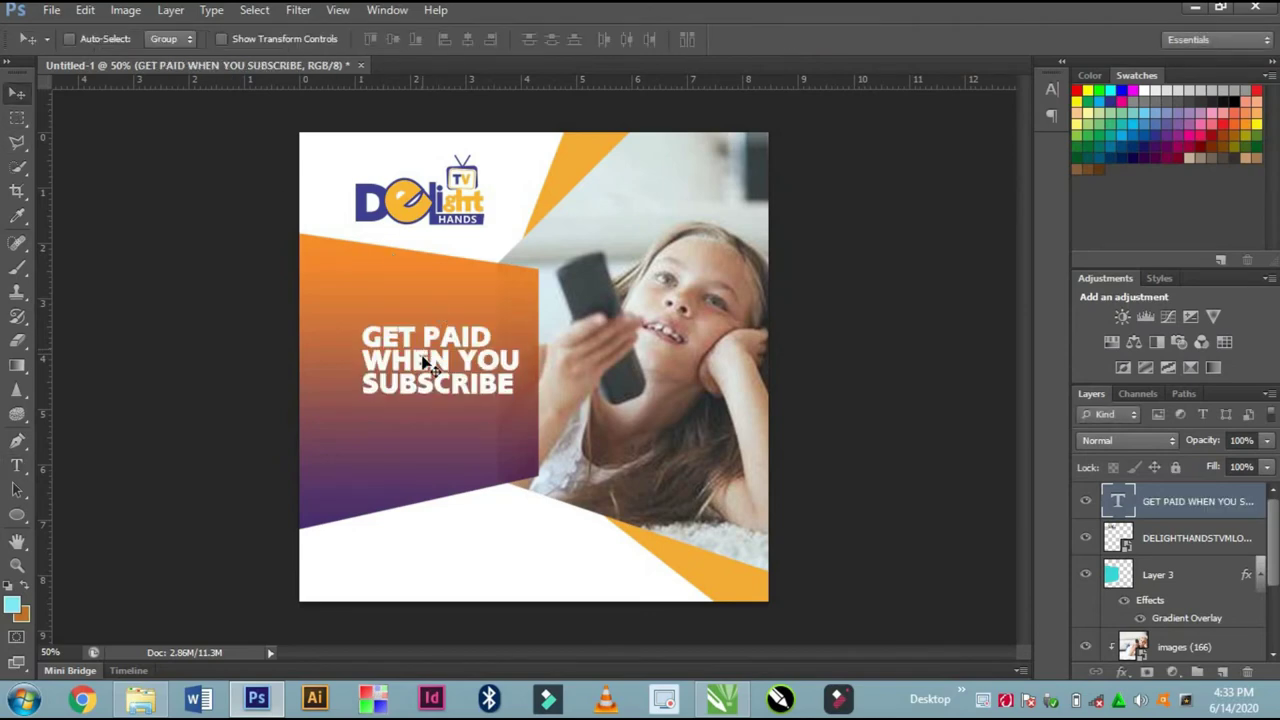
pyautogui.moveTo(420, 359)
pyautogui.mouseDown()
pyautogui.moveTo(398, 342)
pyautogui.moveTo(430, 347)
pyautogui.mouseUp()
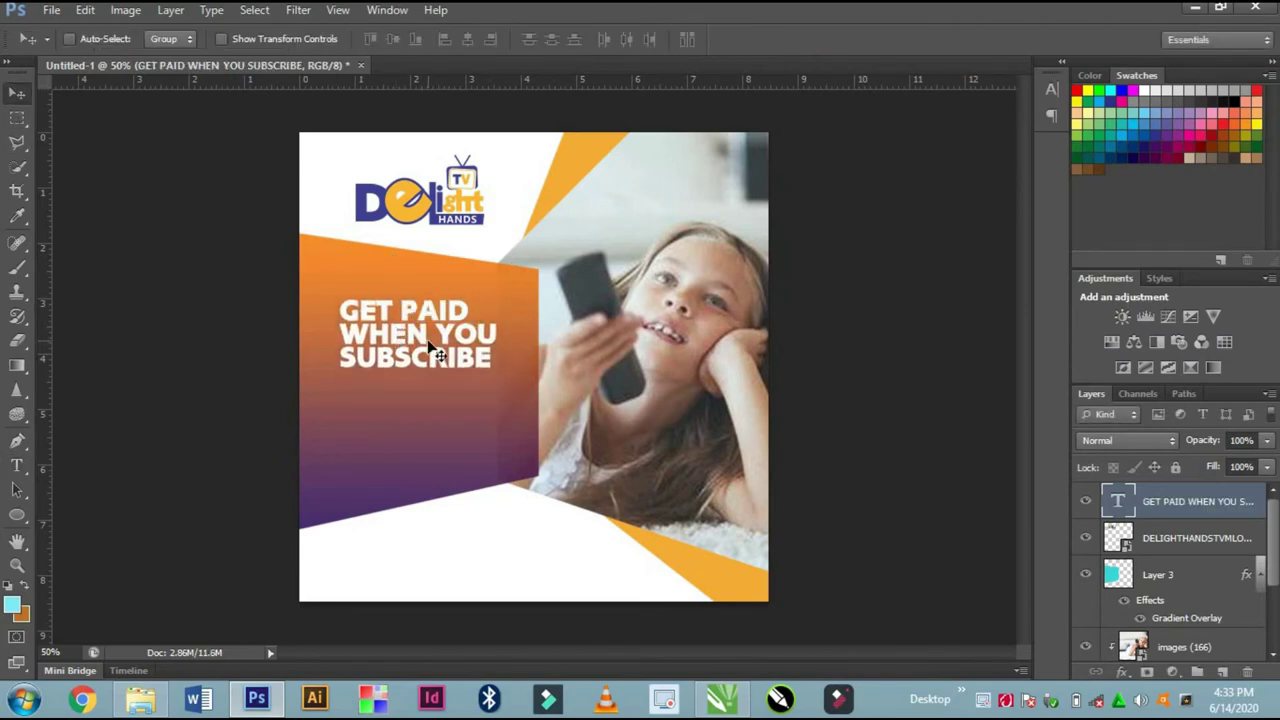
pyautogui.hotkey('ctrl', 't')
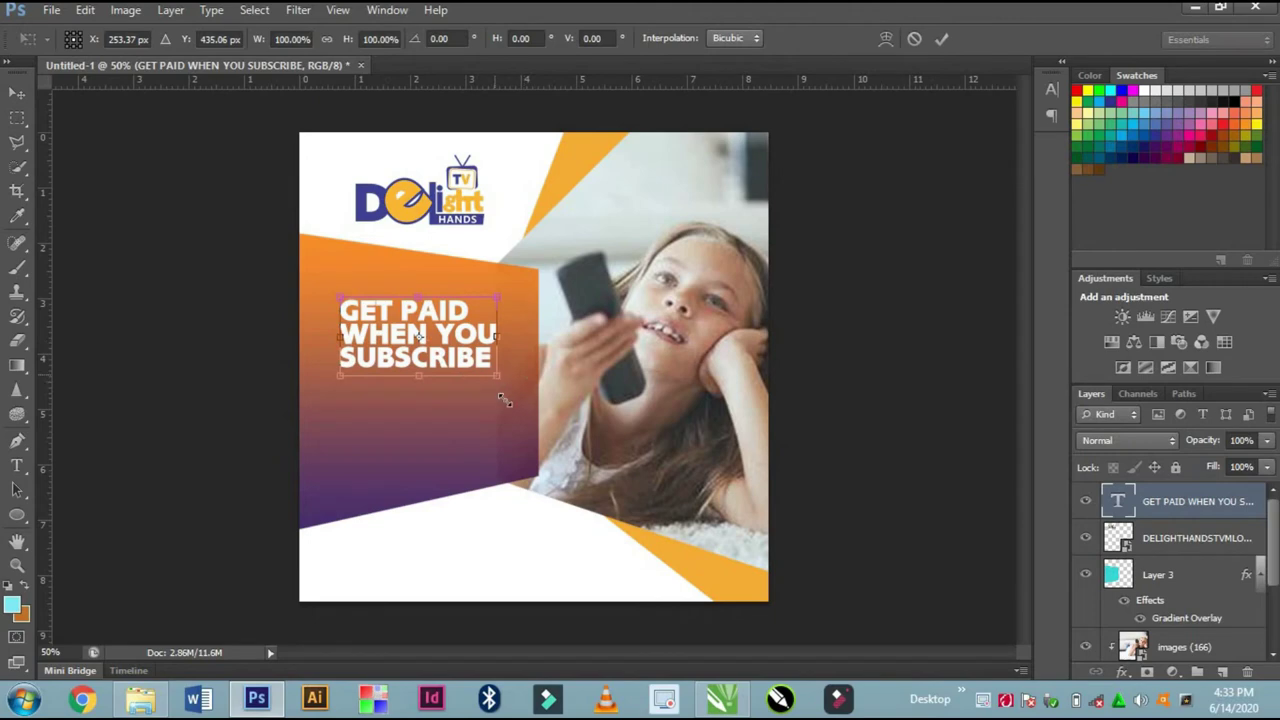
pyautogui.moveTo(496, 370)
pyautogui.mouseDown()
pyautogui.moveTo(512, 413)
pyautogui.moveTo(527, 391)
pyautogui.mouseUp()
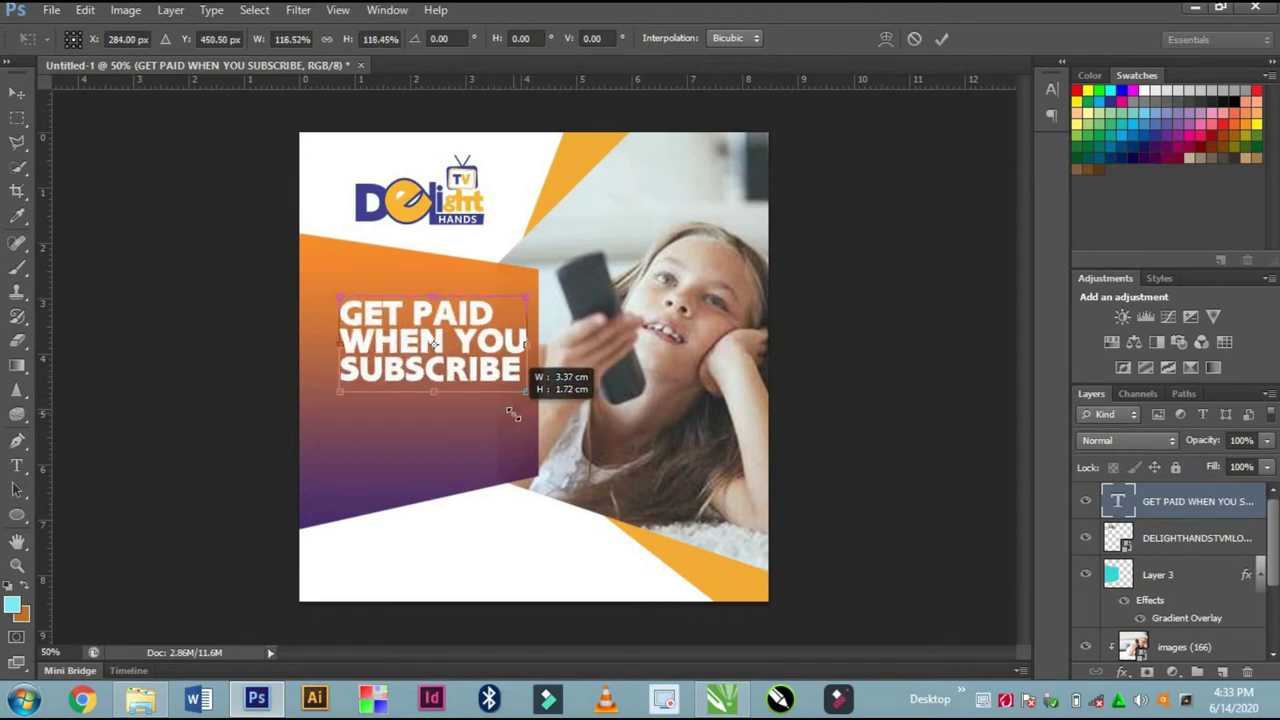
pyautogui.click(942, 38)
# Nudge the headline slightly left and type the subline 'TO OUR YOUTUBE CHANNEL' below it.
pyautogui.moveTo(501, 340)
pyautogui.mouseDown()
pyautogui.moveTo(487, 352)
pyautogui.moveTo(491, 341)
pyautogui.mouseUp()
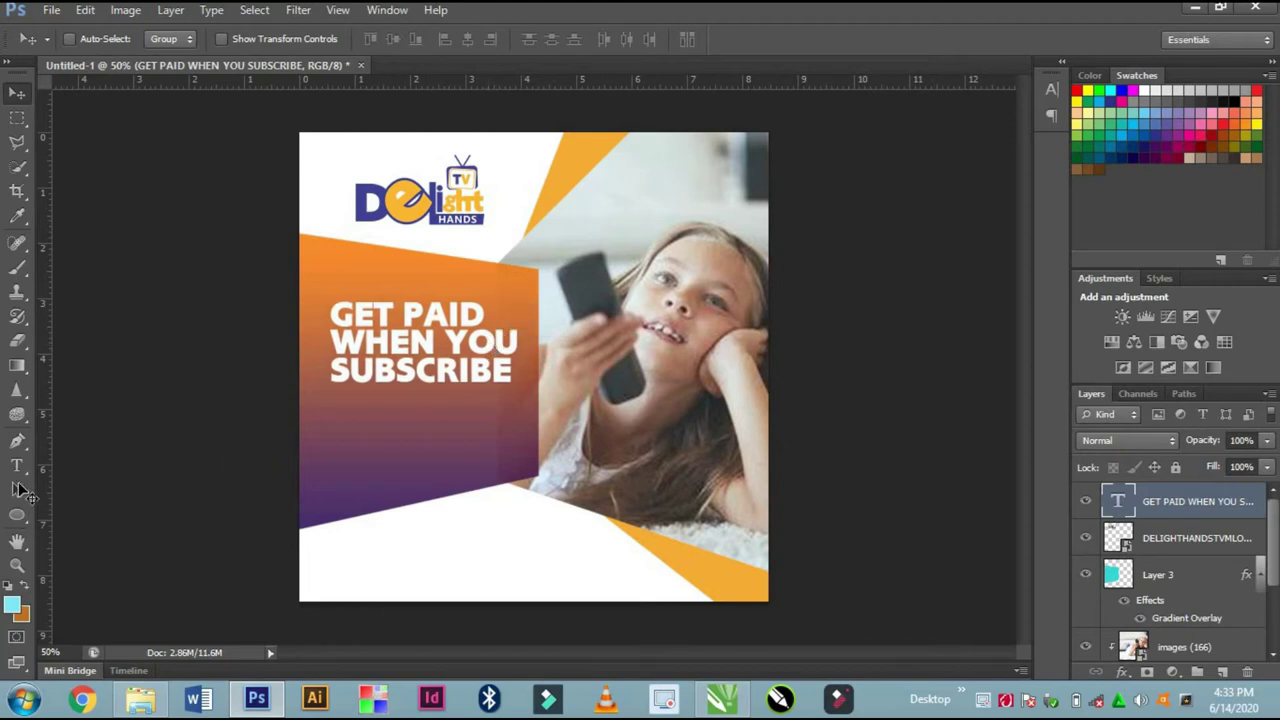
pyautogui.click(17, 466)
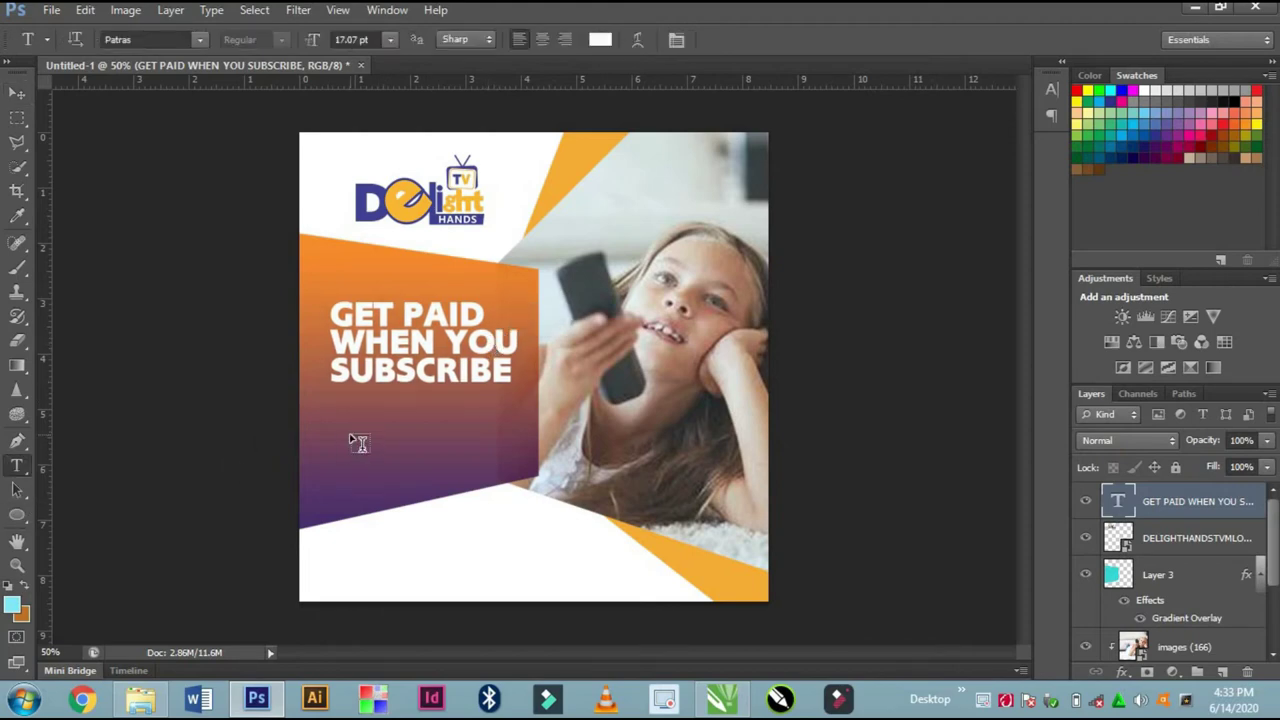
pyautogui.click(350, 430)
pyautogui.write('TO')
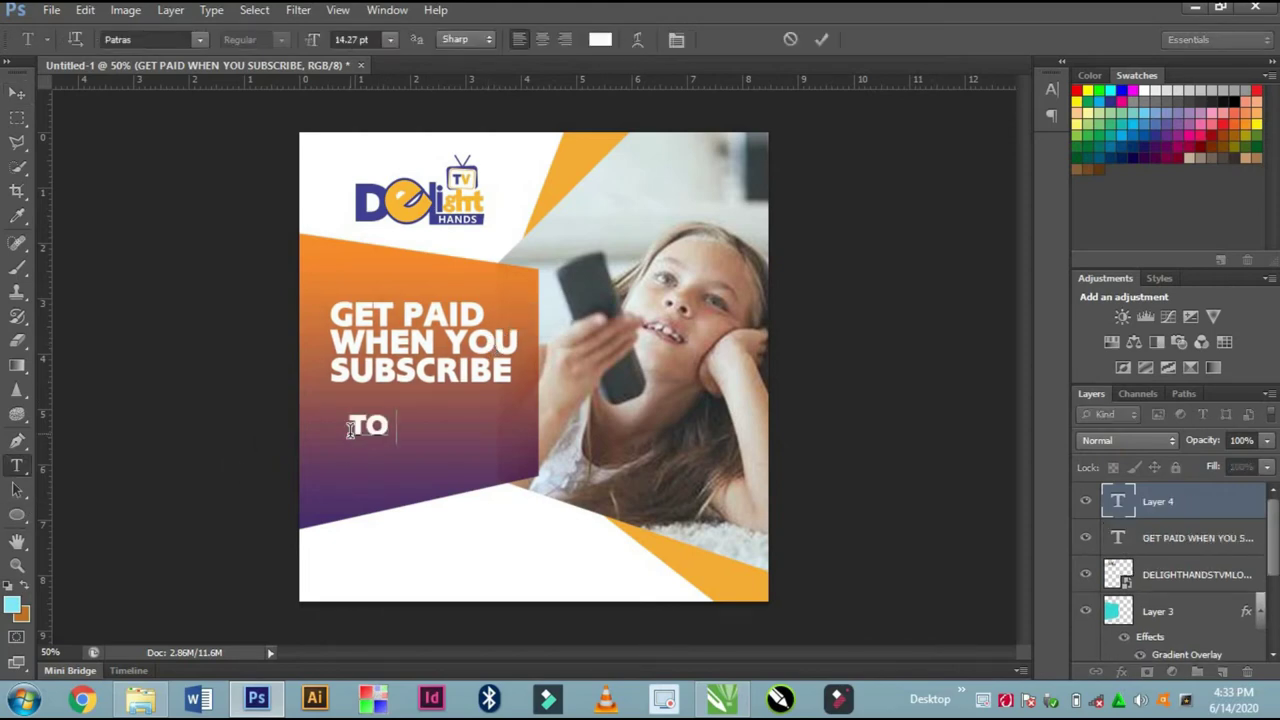
pyautogui.write(' OUR ')
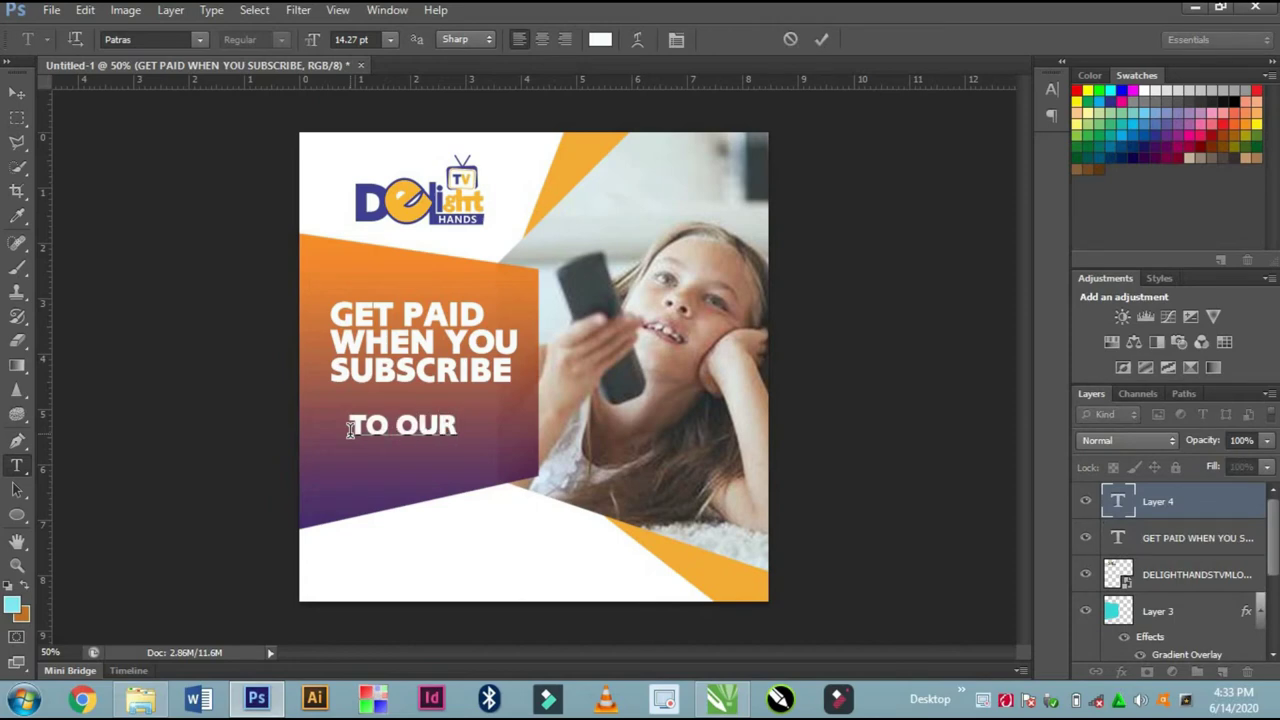
pyautogui.write('YO')
pyautogui.write('UTU')
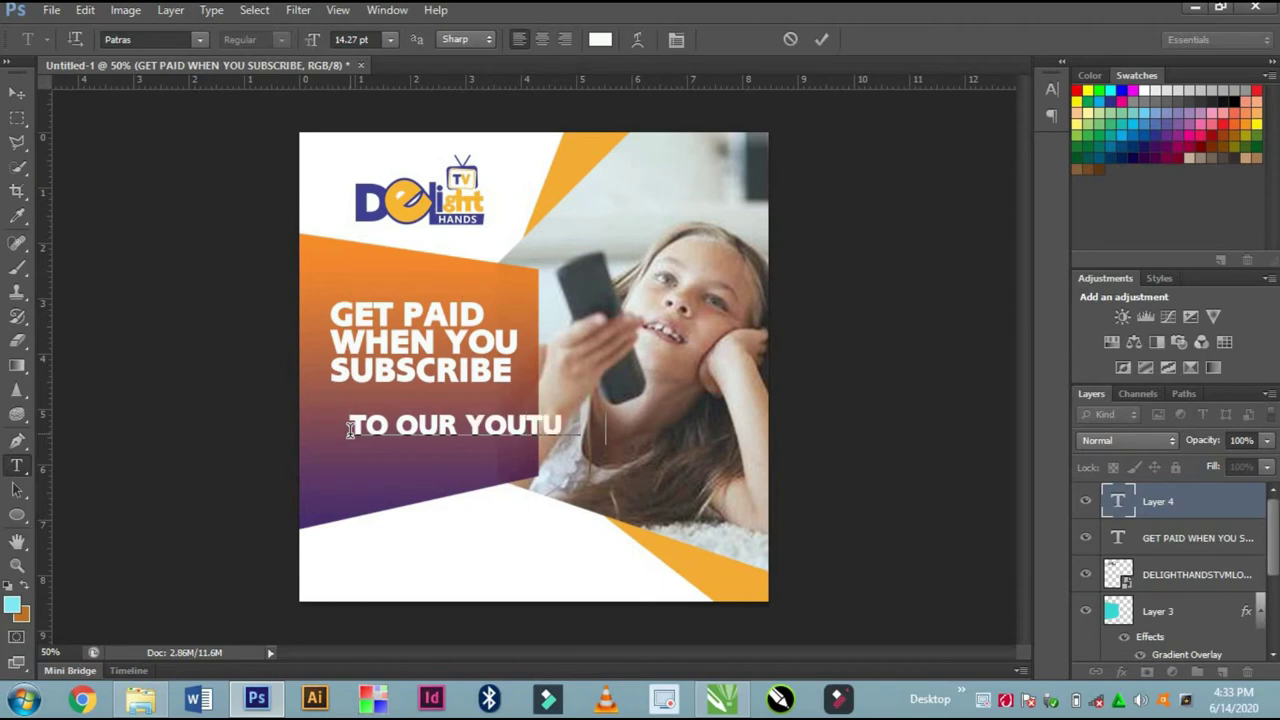
pyautogui.write('BE CHA')
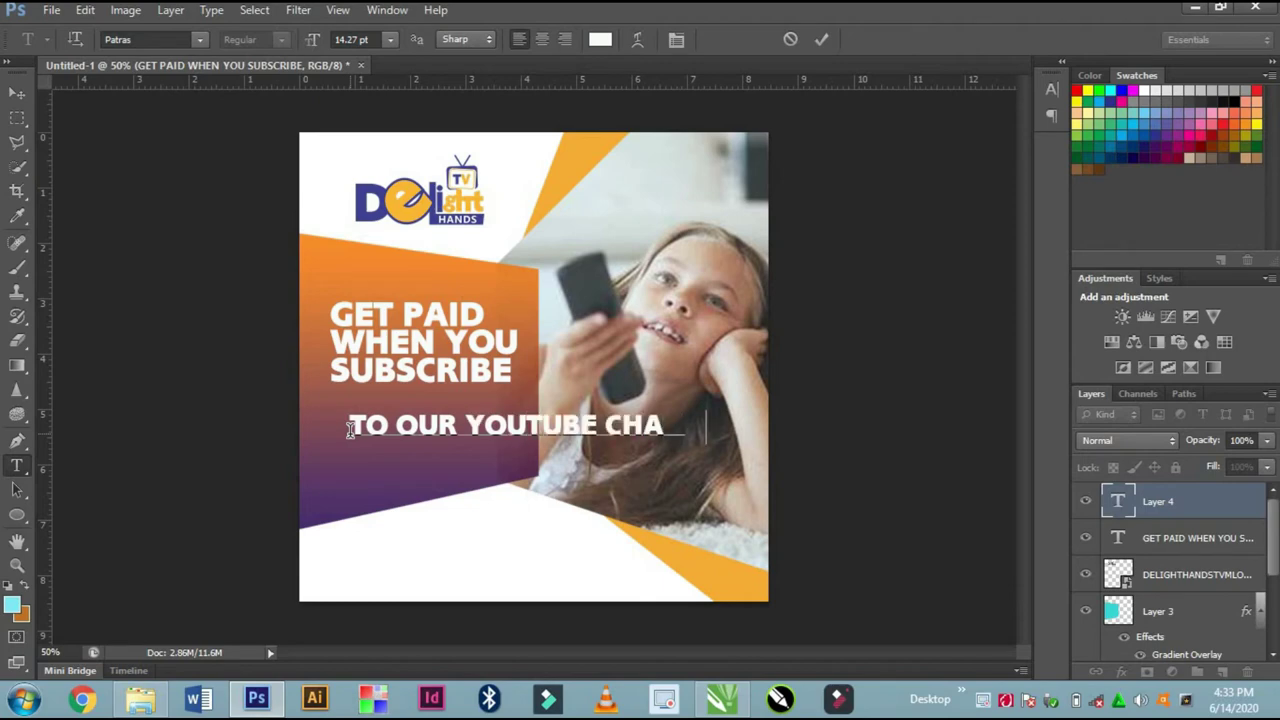
pyautogui.write('NNEL')
# Set the subline text to Gisha Bold and commit it.
pyautogui.press('ctrl')
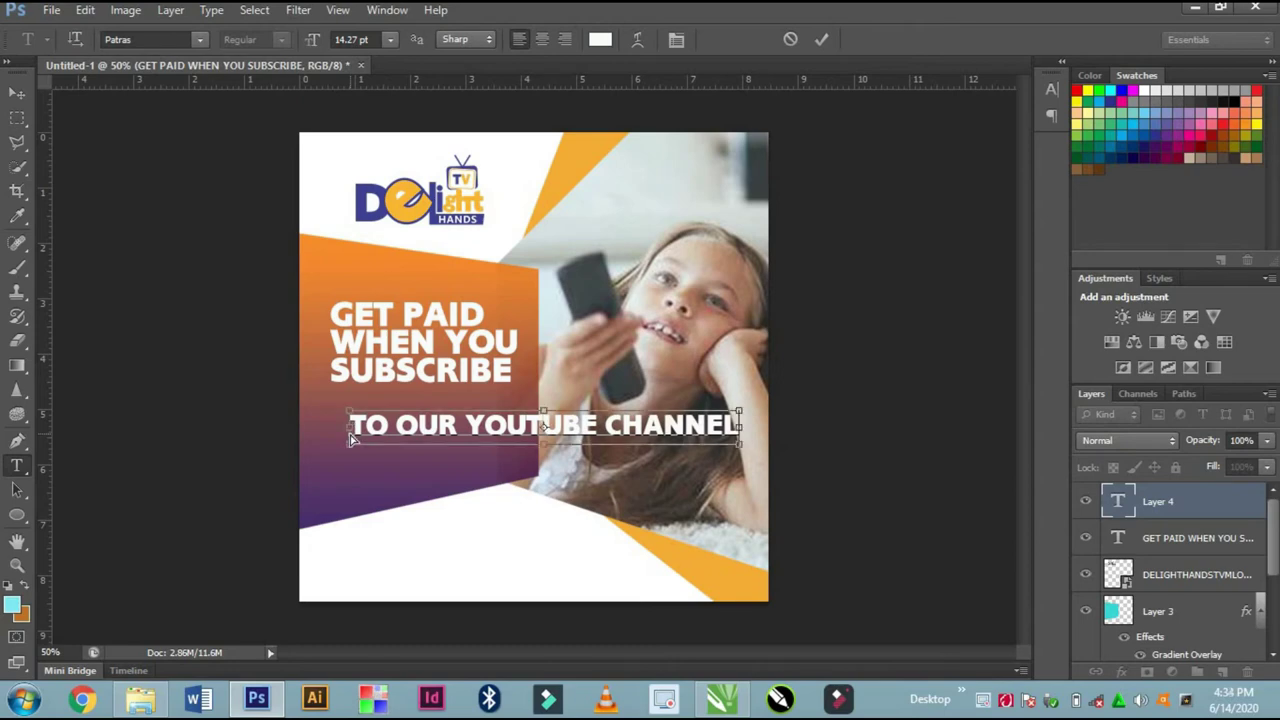
pyautogui.hotkey('ctrl', 'a')
pyautogui.click(161, 38)
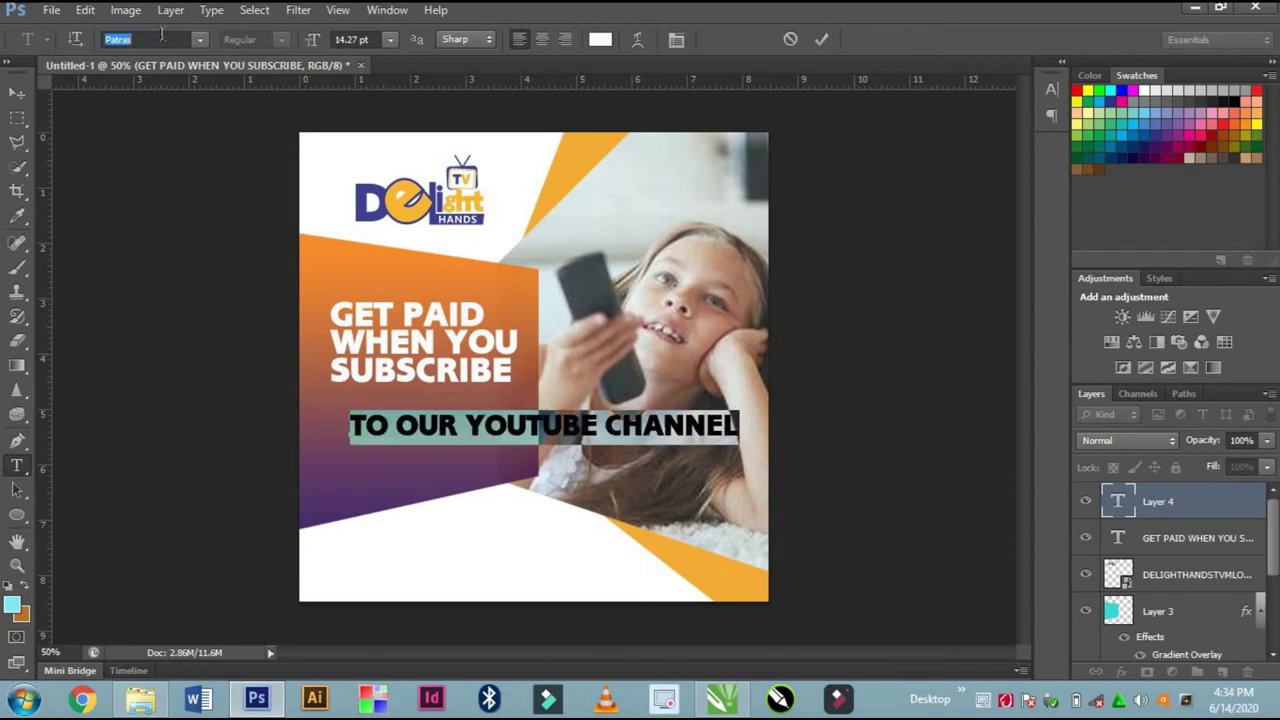
pyautogui.write('Gisha')
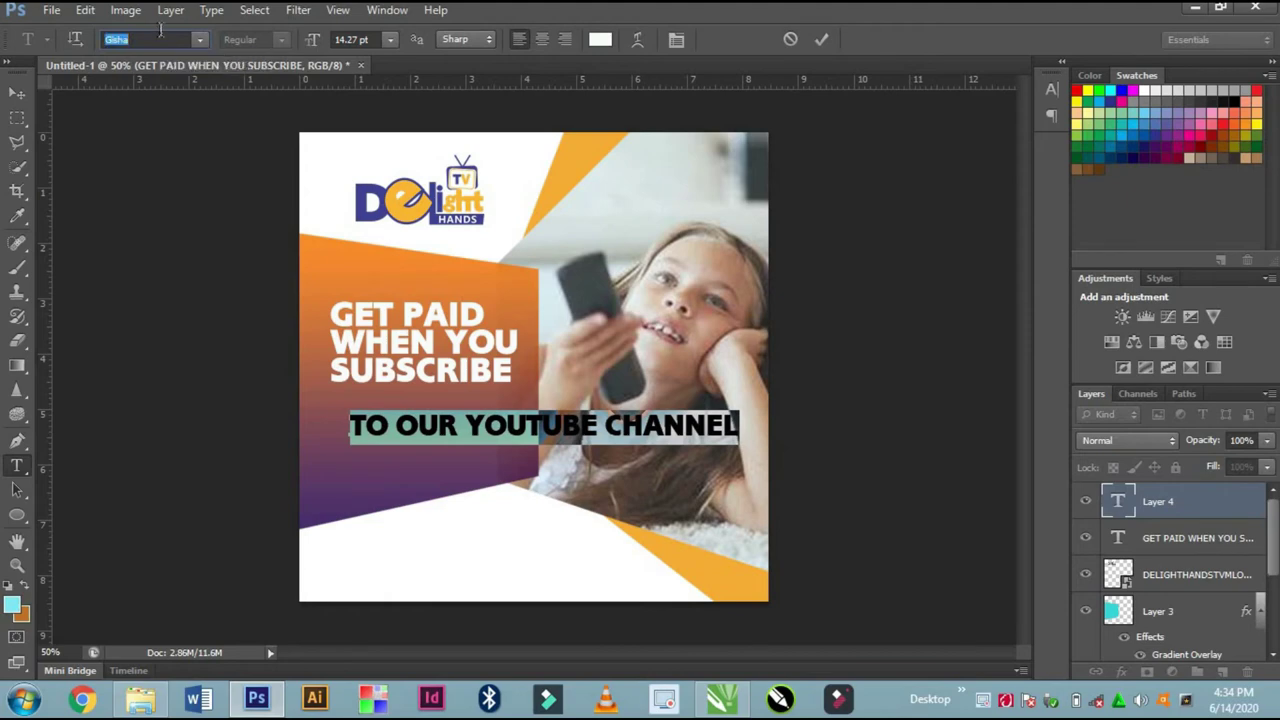
pyautogui.press('Return')
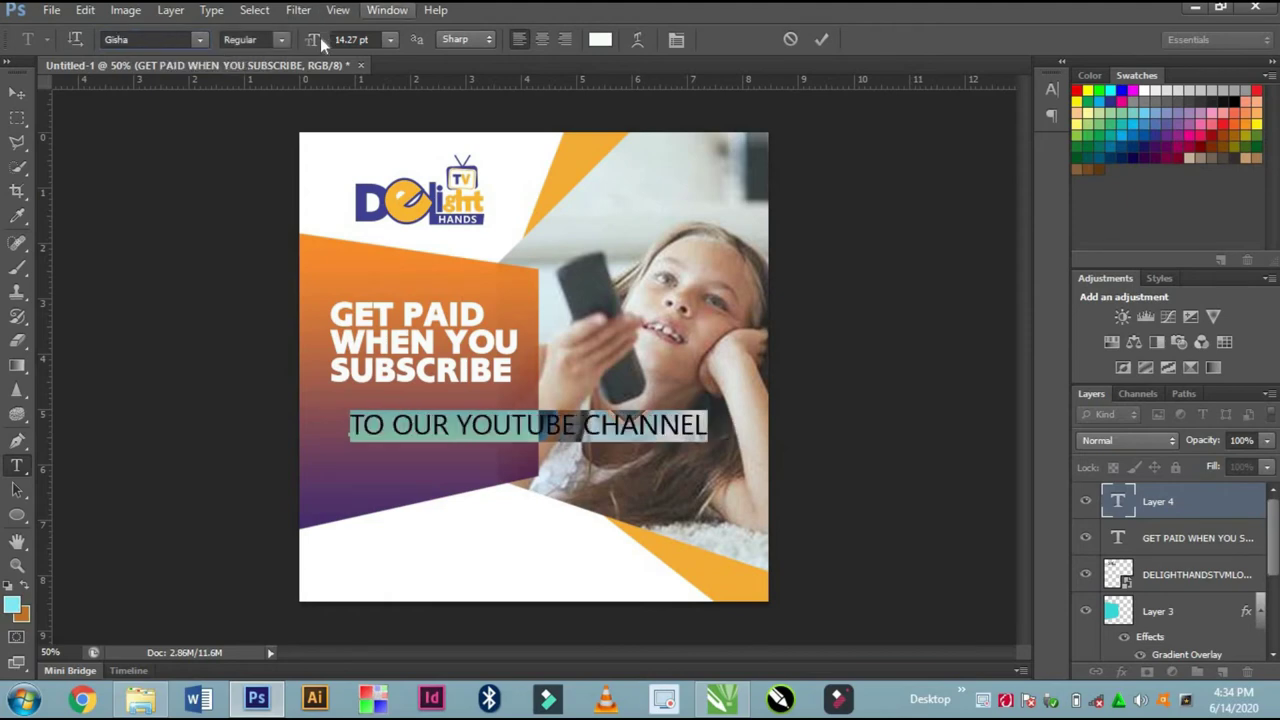
pyautogui.click(282, 40)
pyautogui.click(262, 73)
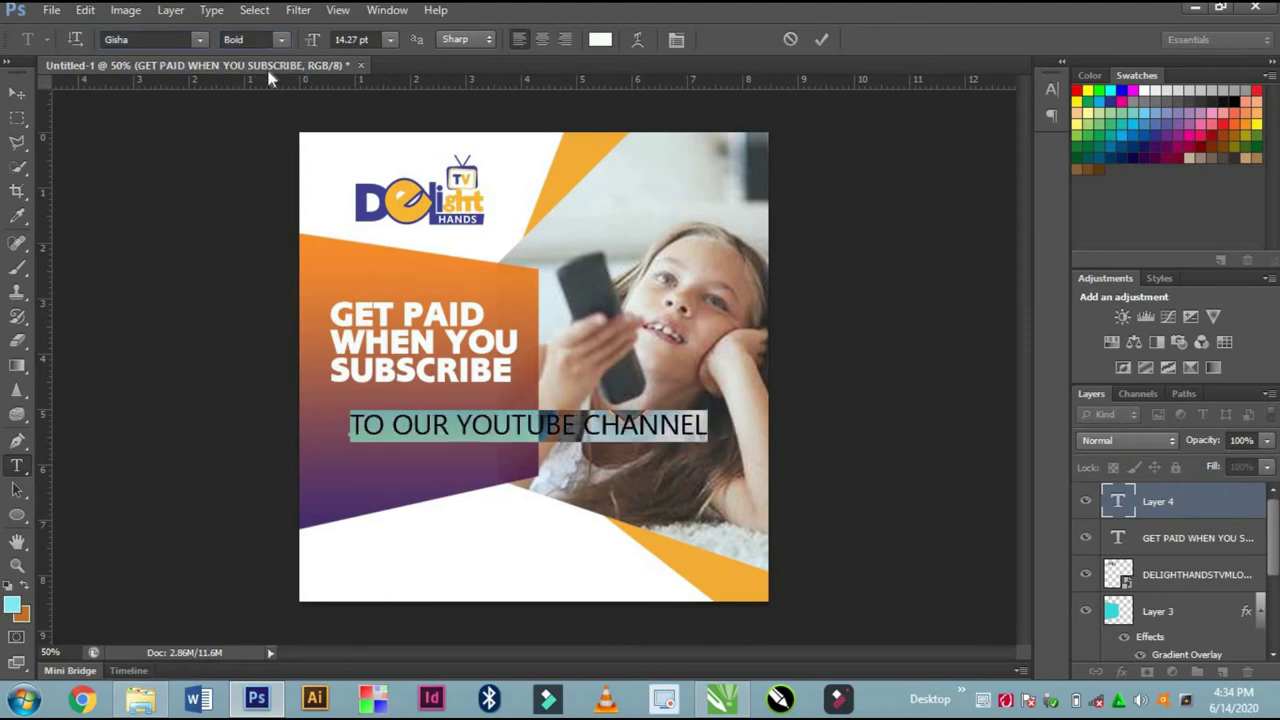
pyautogui.click(821, 39)
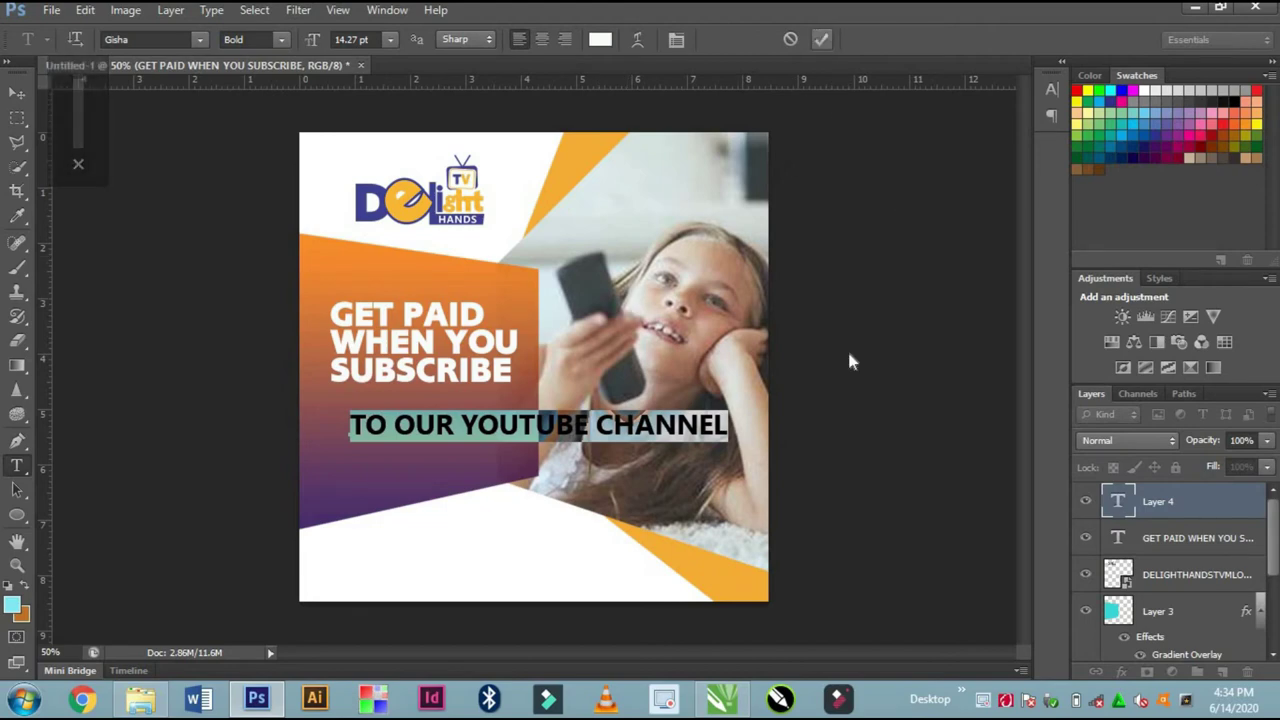
# Shrink the subline to under half its size and move it up-left beneath the headline.
pyautogui.click(15, 94)
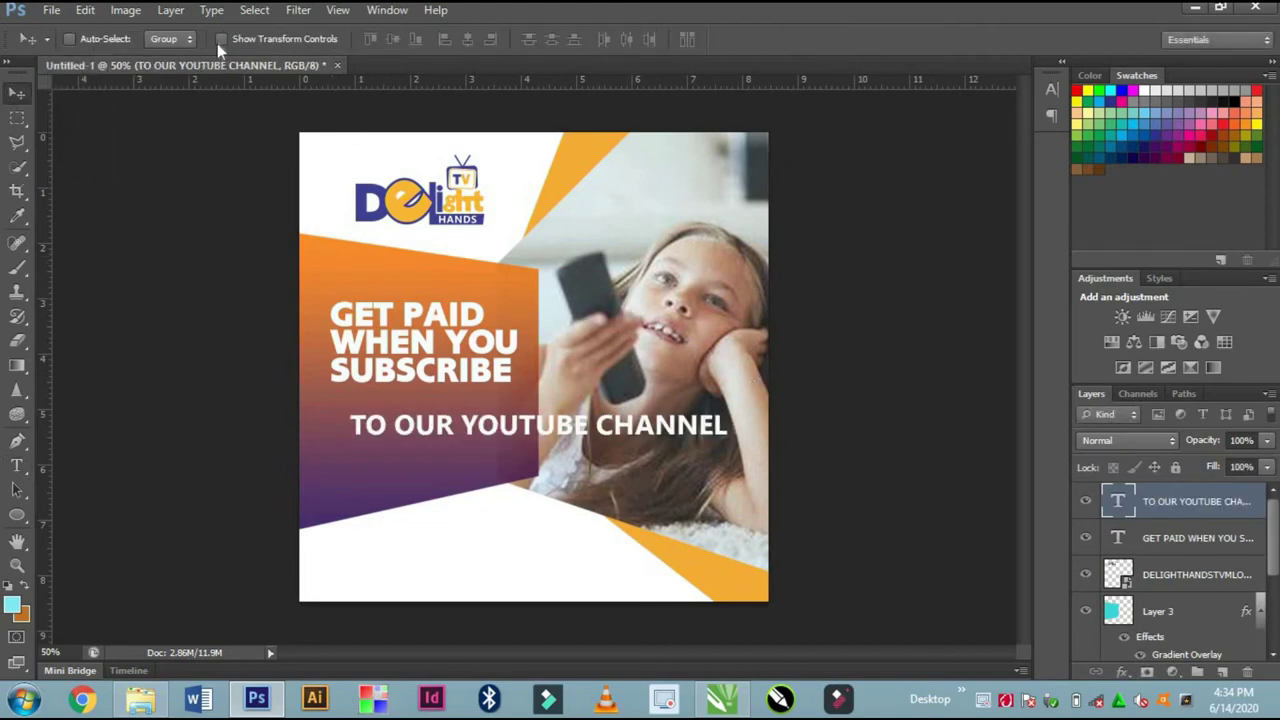
pyautogui.click(221, 38)
pyautogui.moveTo(732, 440); pyautogui.dragTo(473, 436)
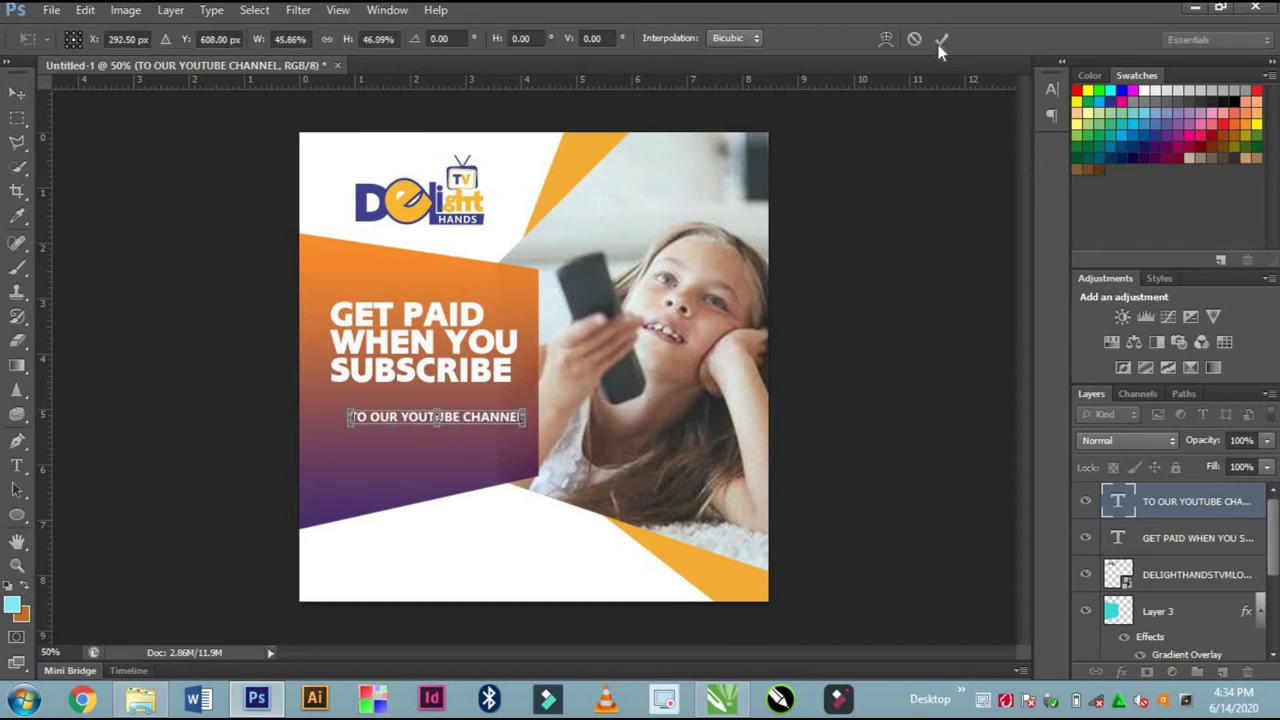
pyautogui.click(940, 40)
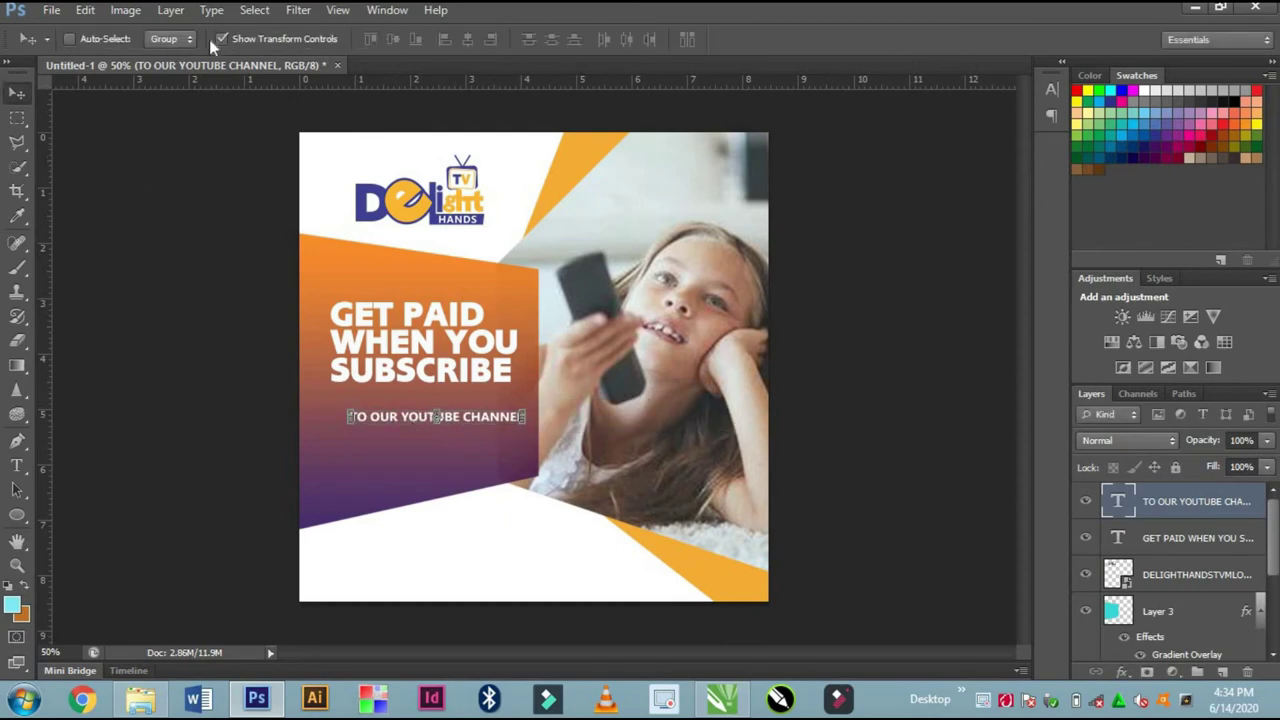
pyautogui.scroll(1, 434, 417)
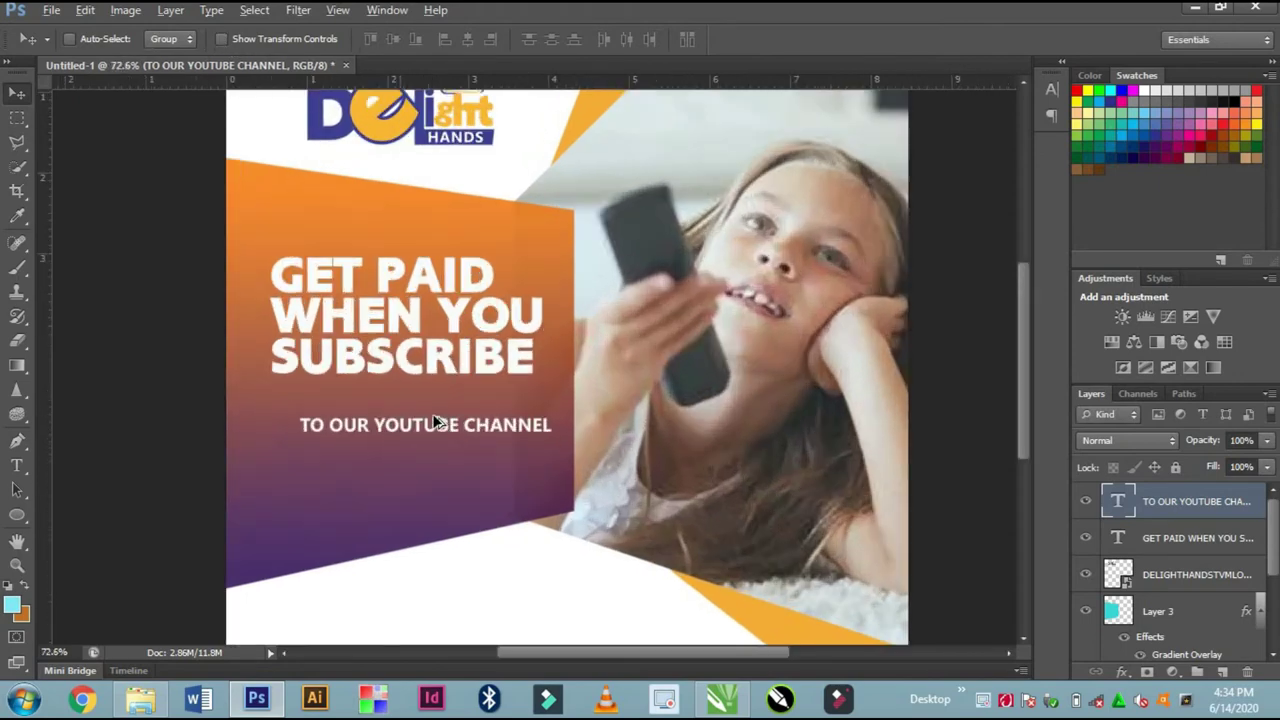
pyautogui.scroll(1, 437, 420)
pyautogui.moveTo(446, 432); pyautogui.dragTo(417, 400)
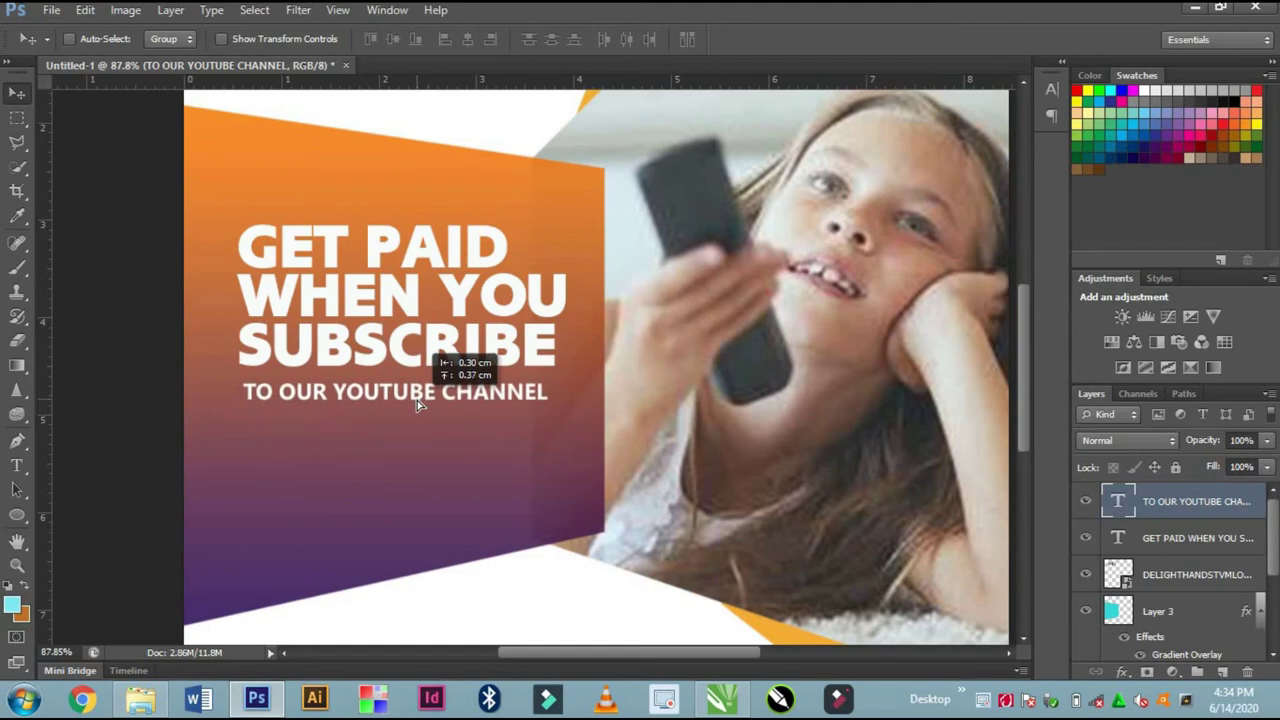
# Move the headline and subline together slightly lower on the gradient panel.
pyautogui.scroll(-1, 556, 345)
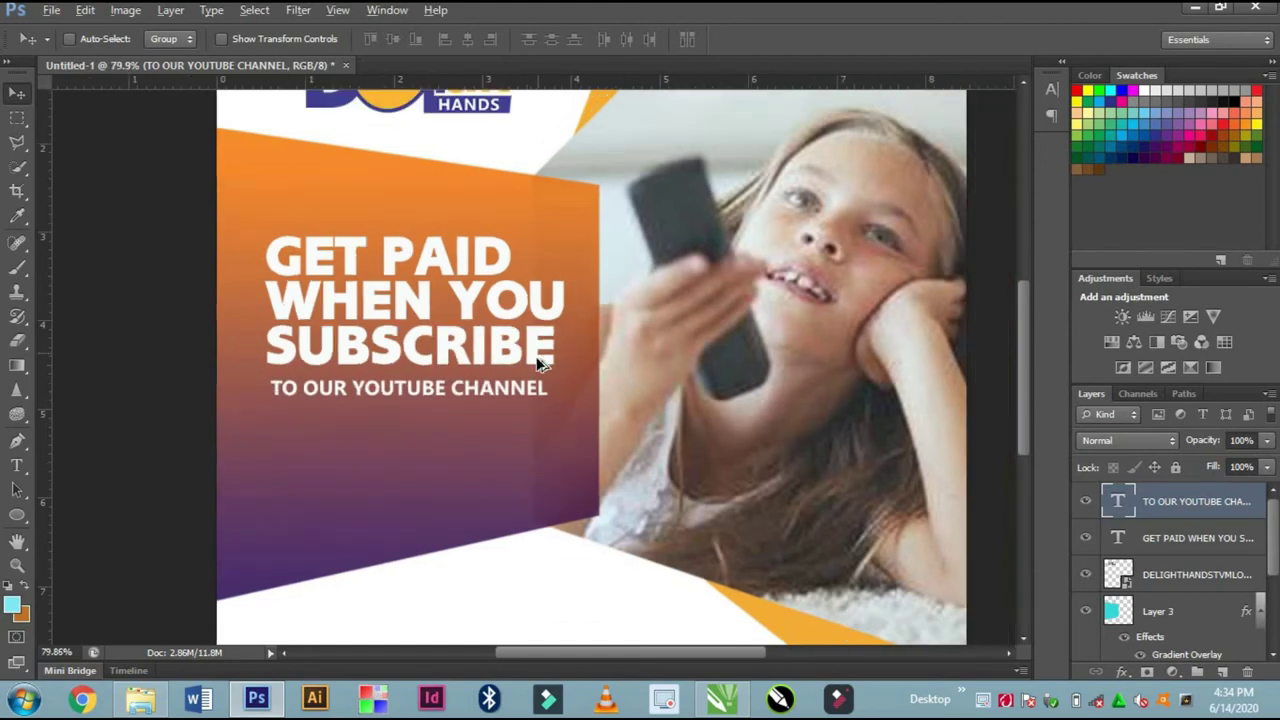
pyautogui.scroll(-1, 540, 365)
pyautogui.scroll(-1, 538, 365)
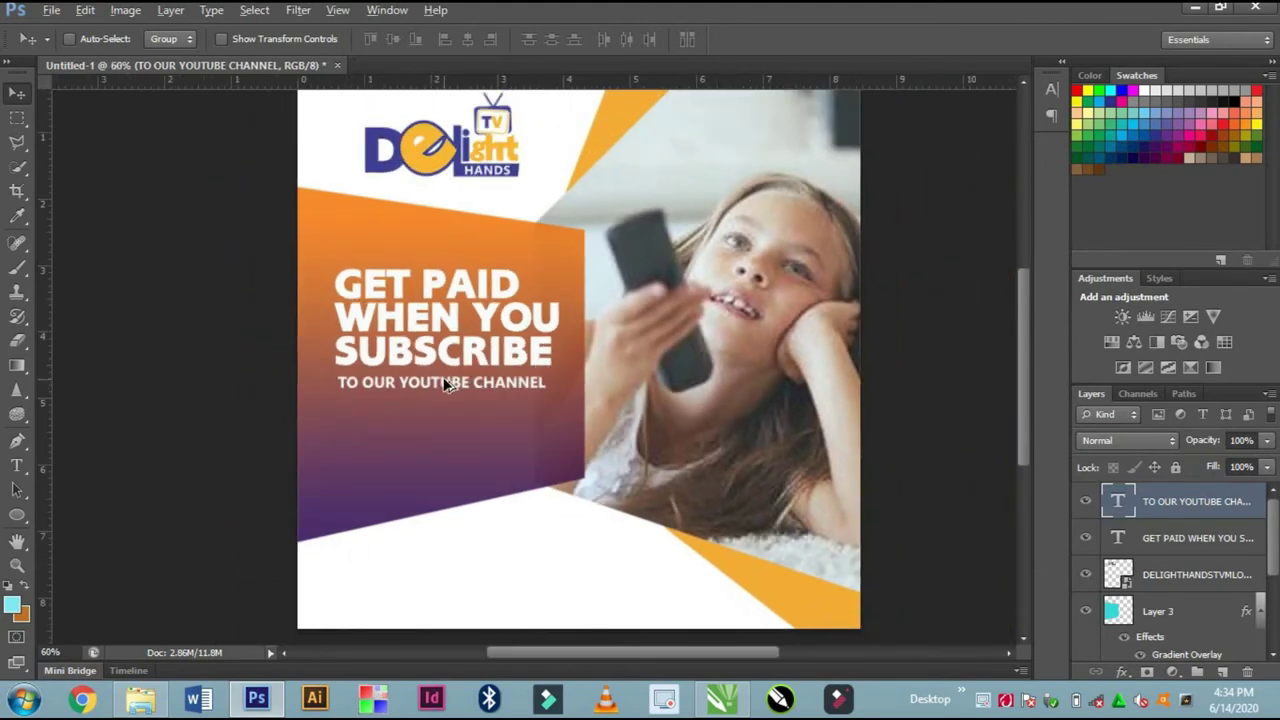
pyautogui.scroll(-1, 447, 385)
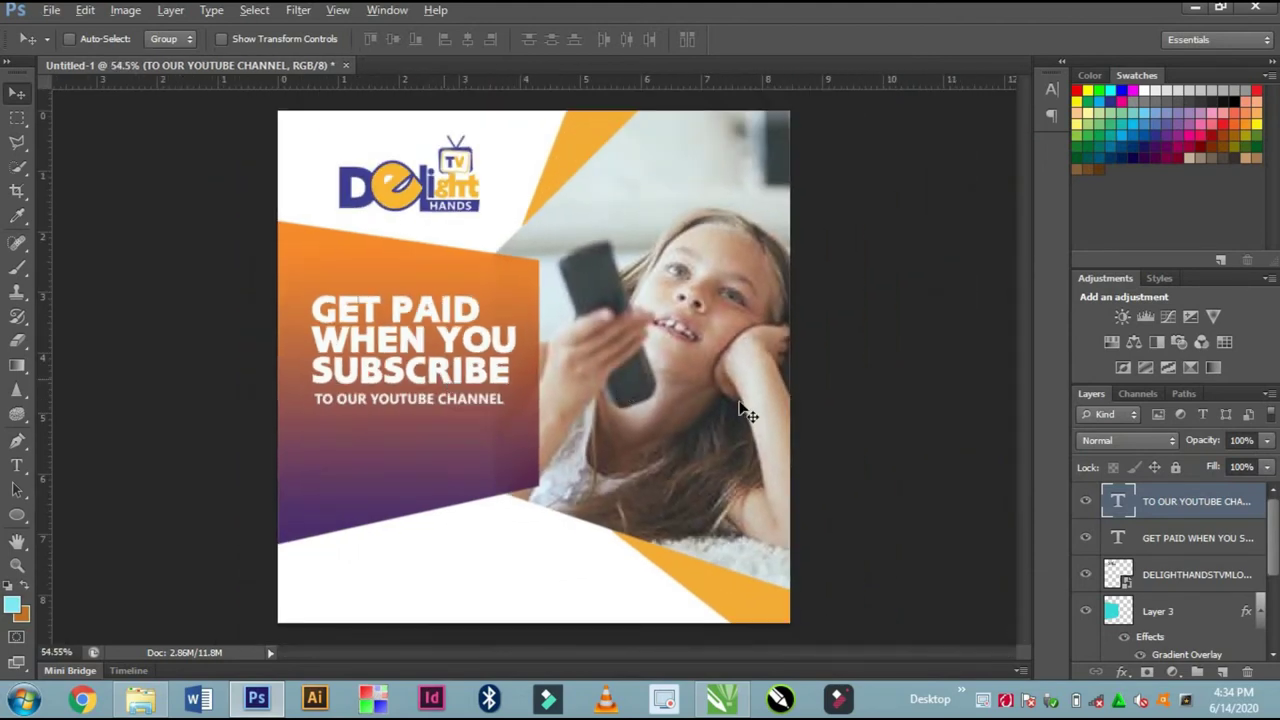
pyautogui.keyDown('shift'); pyautogui.click(1160, 538); pyautogui.keyUp('shift')
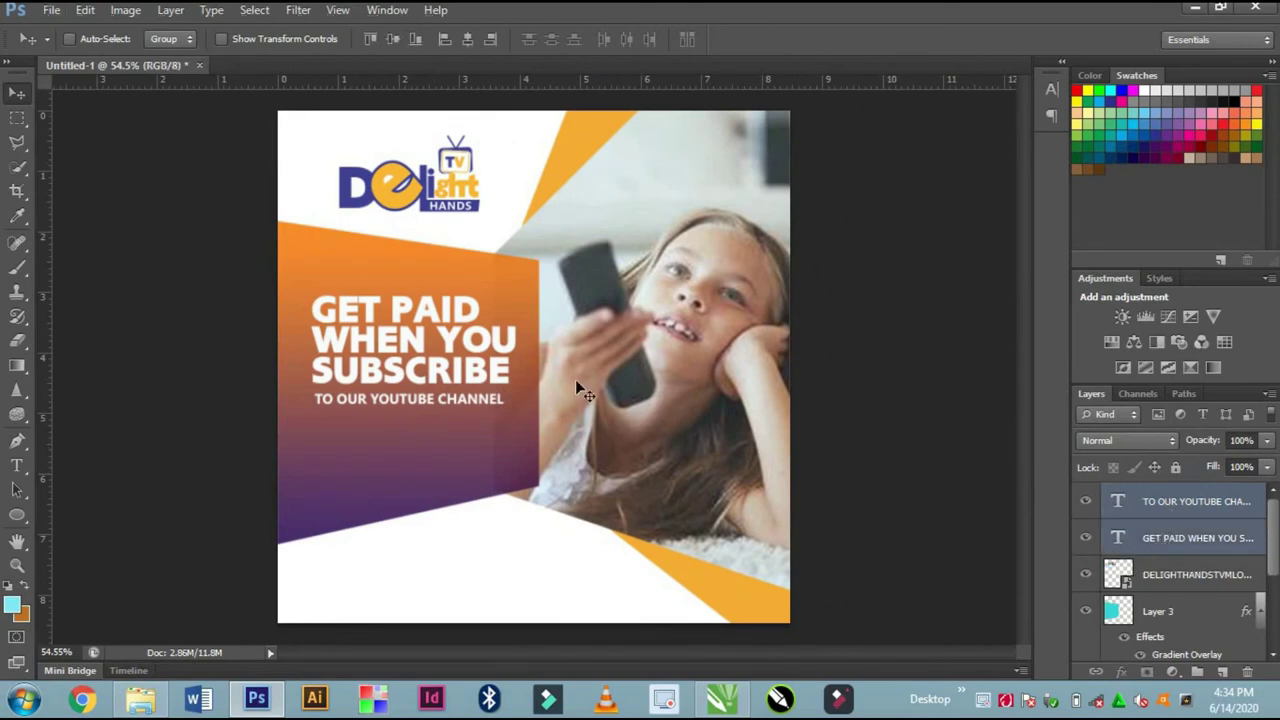
pyautogui.moveTo(460, 394); pyautogui.dragTo(460, 399)
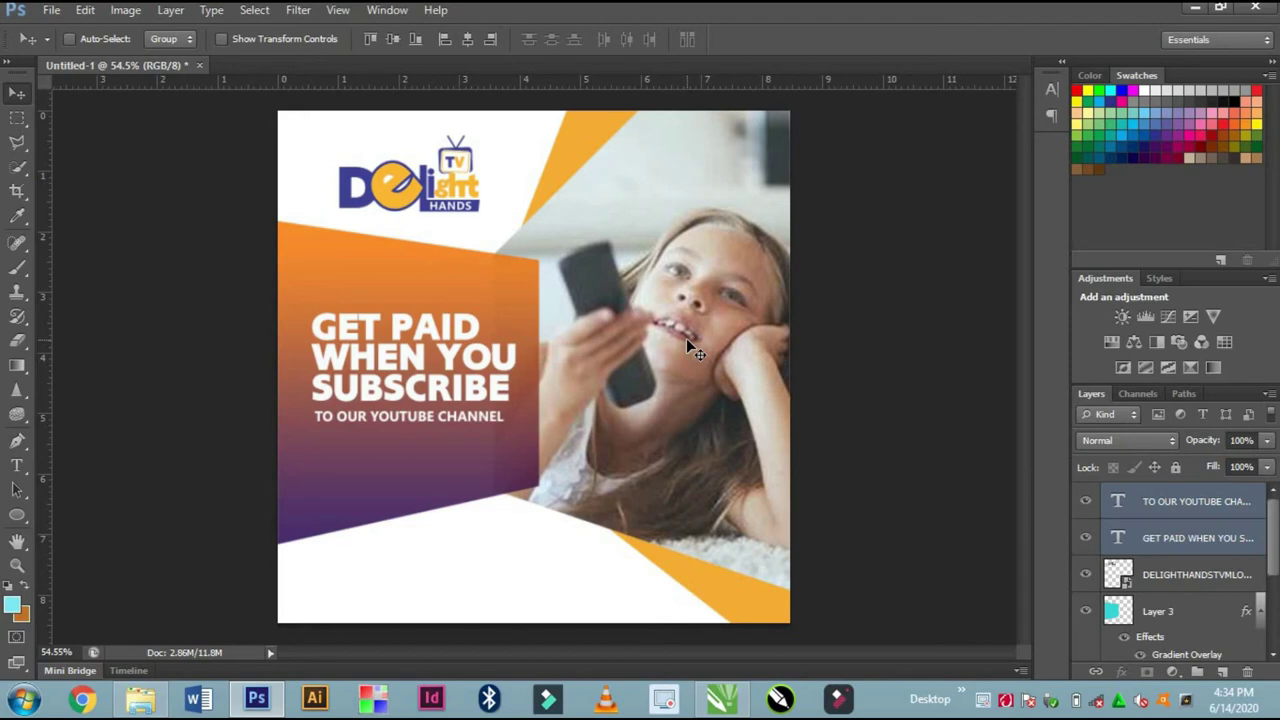
pyautogui.click(1138, 508)
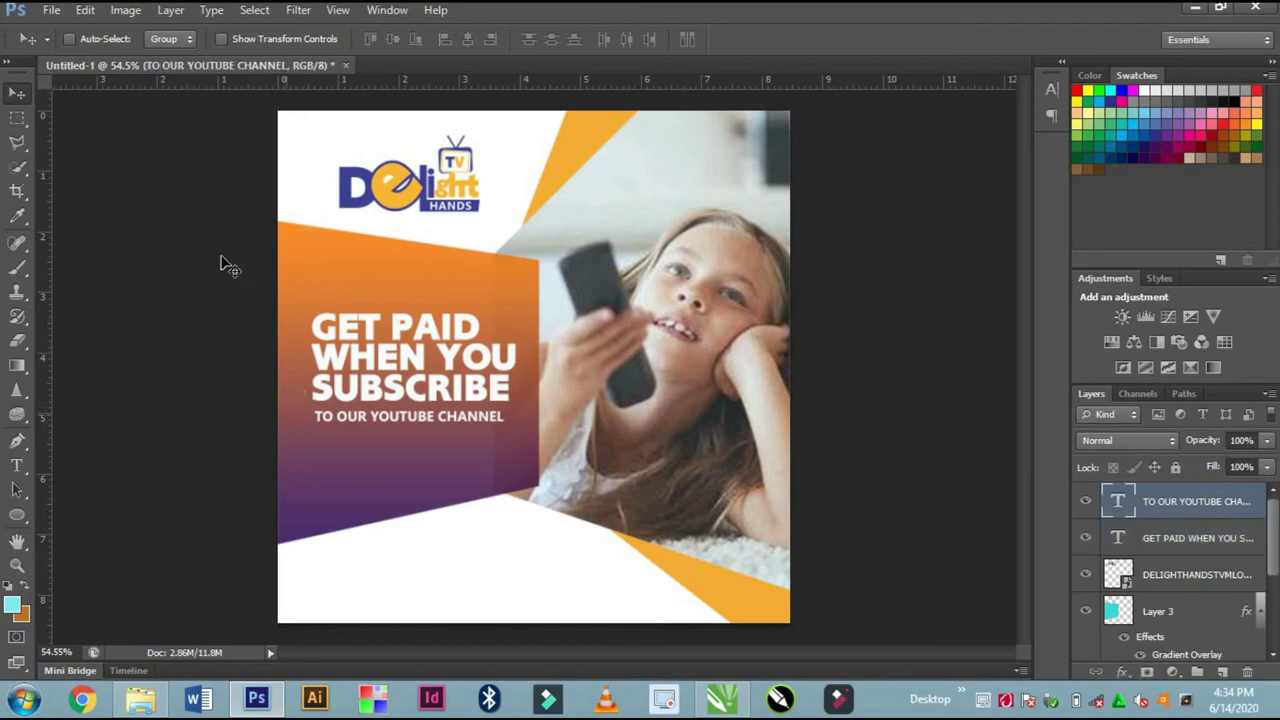
# Place the DGDGDG phone icon, scaled to 61%, in the flyer's lower-left white area.
pyautogui.click(51, 10)
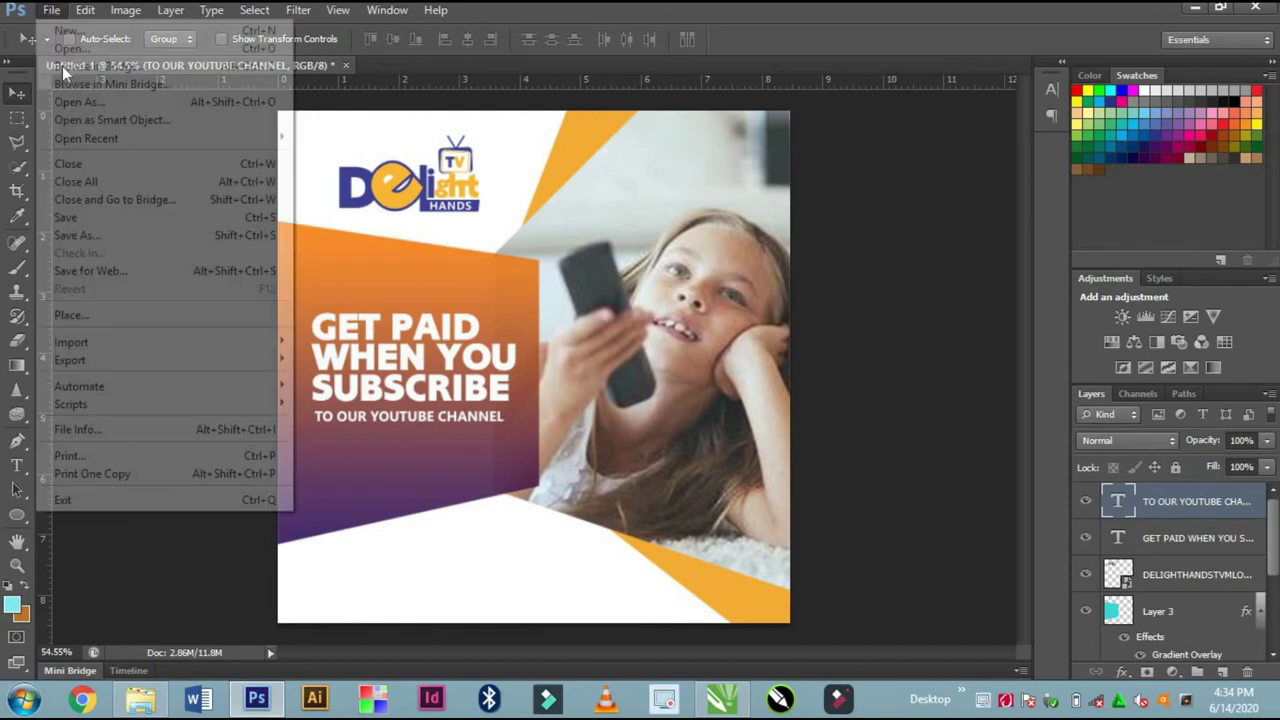
pyautogui.click(89, 314)
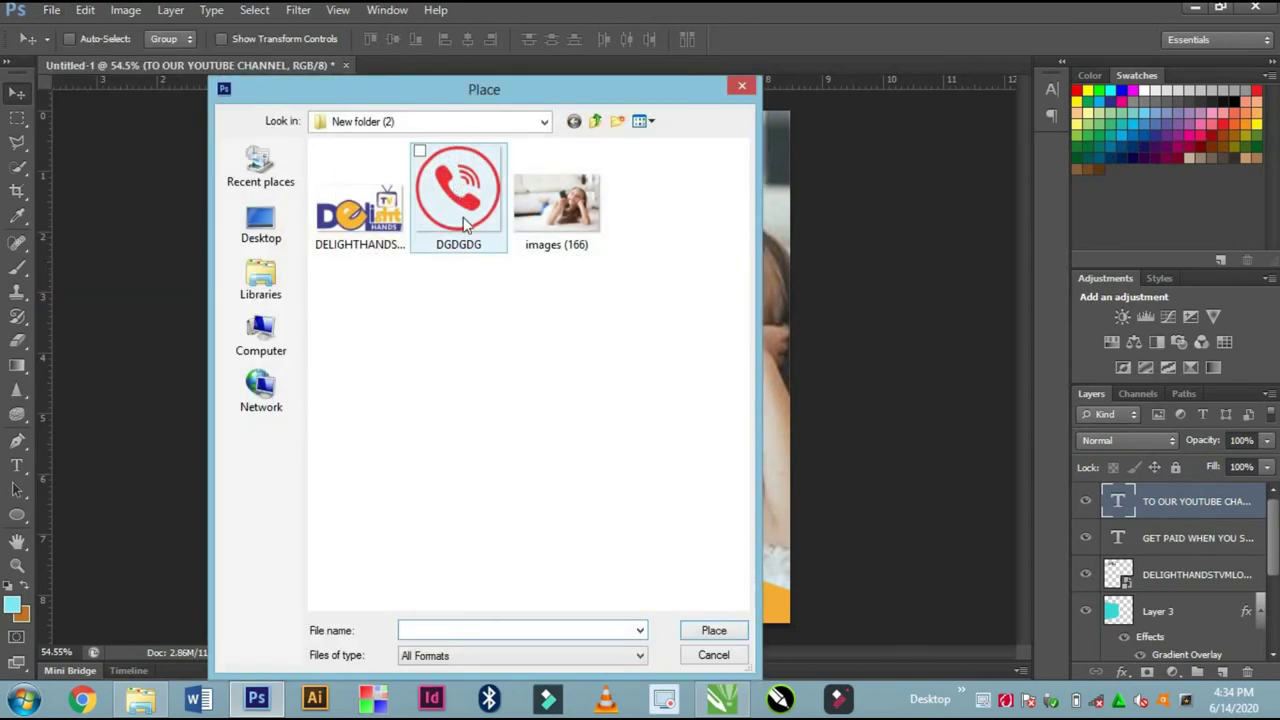
pyautogui.click(458, 195)
pyautogui.click(705, 630)
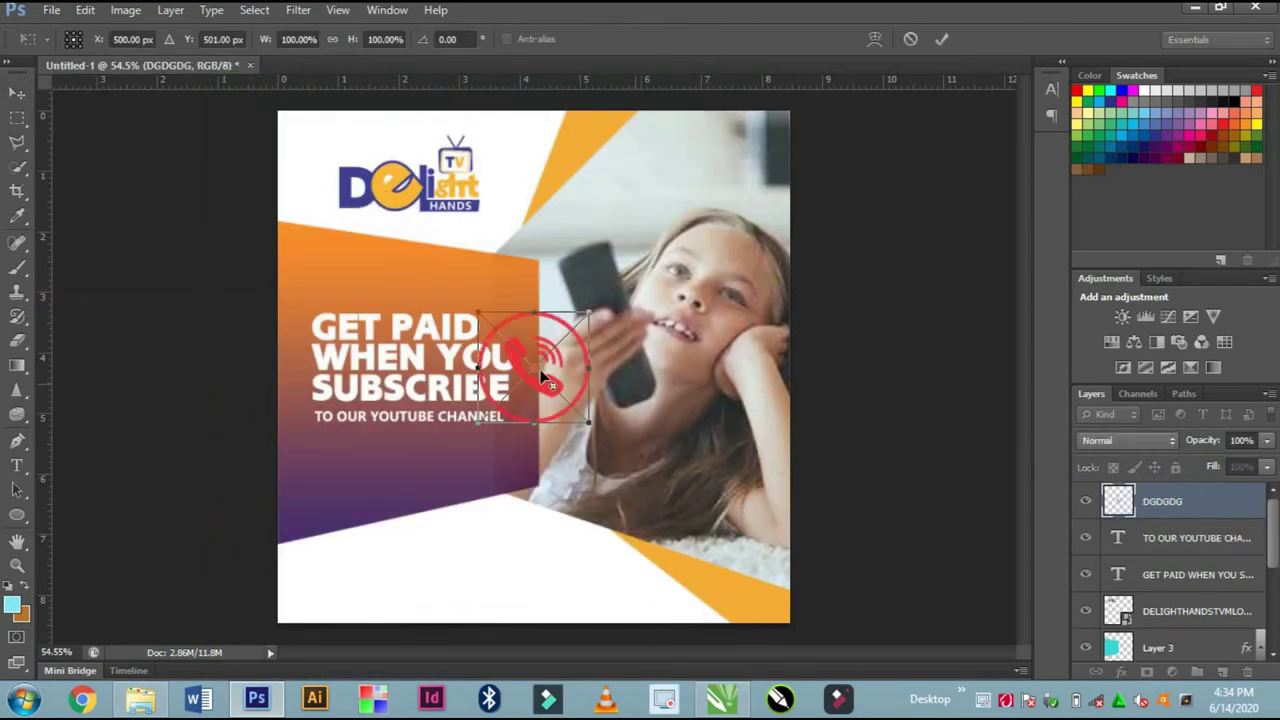
pyautogui.moveTo(588, 312)
pyautogui.mouseDown()
pyautogui.moveTo(519, 402)
pyautogui.moveTo(496, 508)
pyautogui.moveTo(350, 585)
pyautogui.moveTo(371, 585)
pyautogui.mouseUp()
pyautogui.click(940, 40)
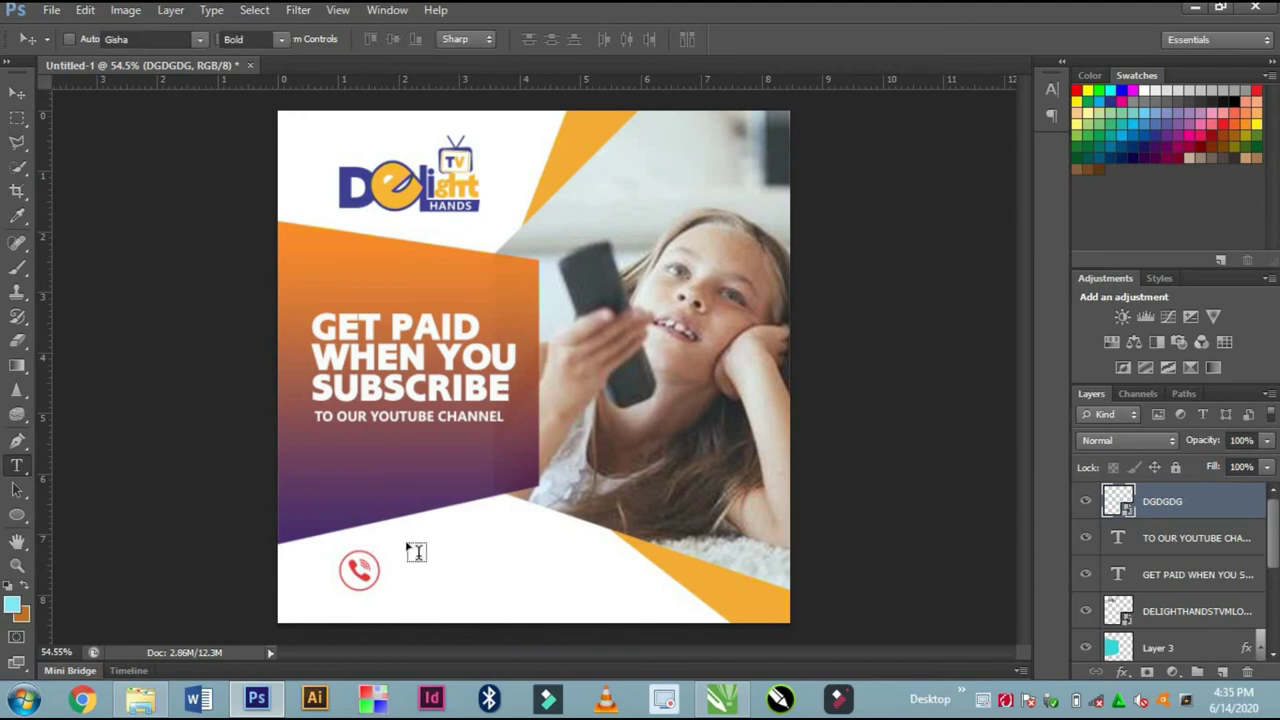
# Type black 'GET IN TOUCH' text with the contact phone number beside the phone icon.
pyautogui.click(404, 548)
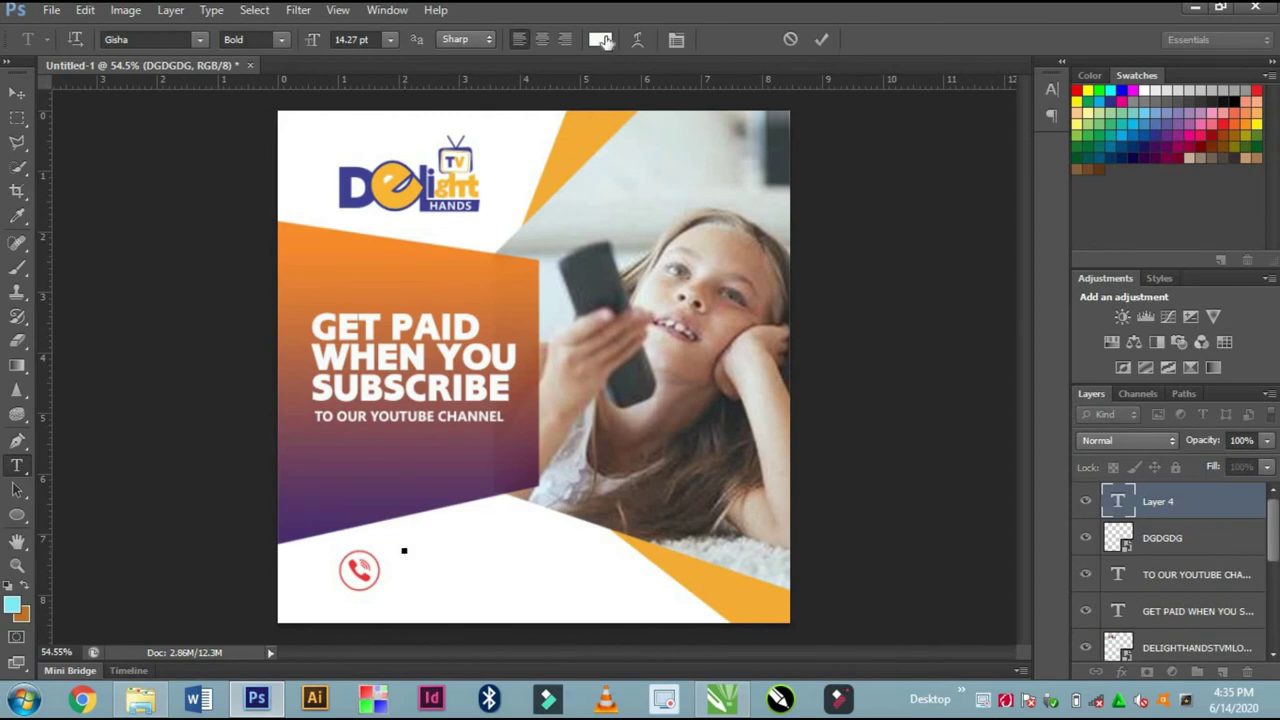
pyautogui.click(603, 40)
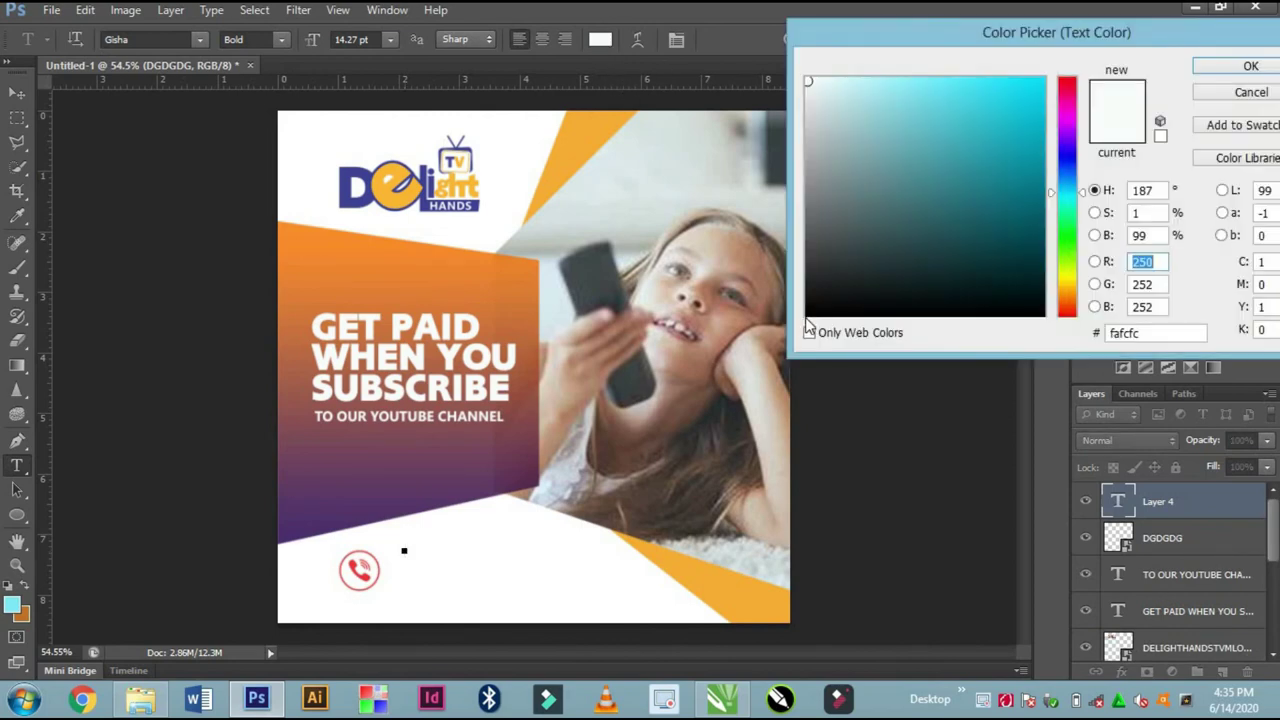
pyautogui.click(1206, 68)
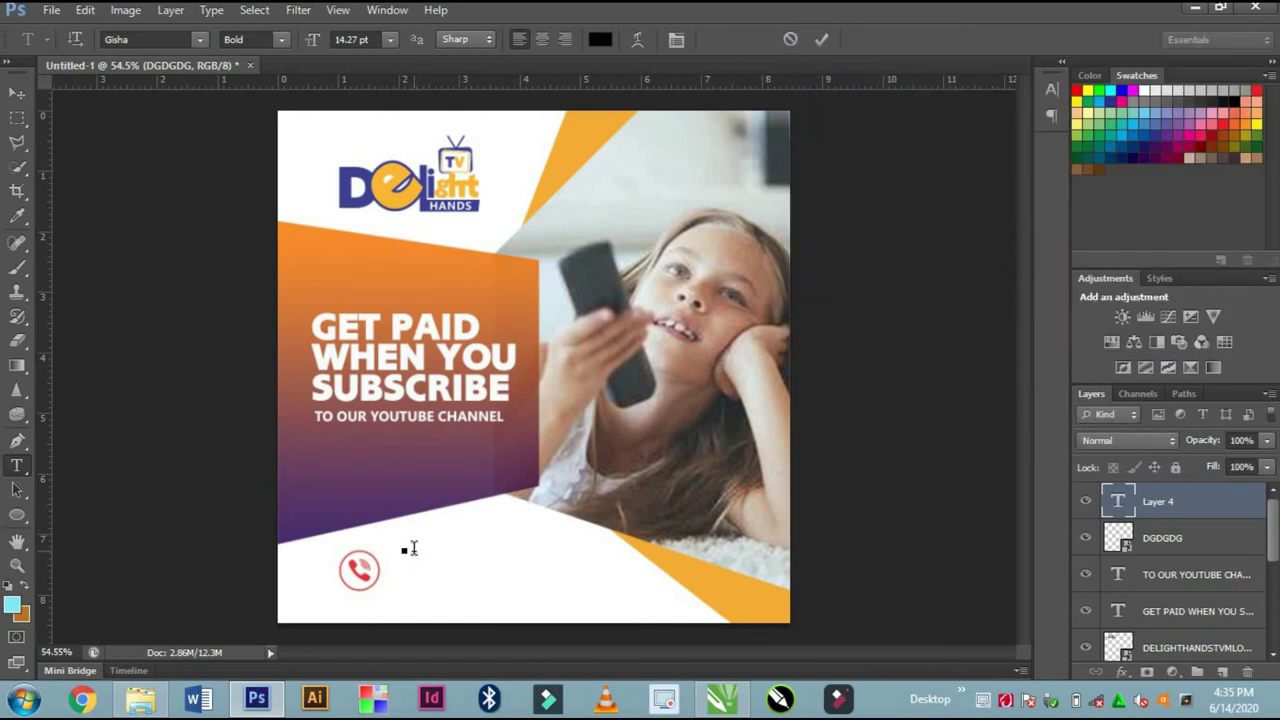
pyautogui.write('GET ')
pyautogui.write('IN TO')
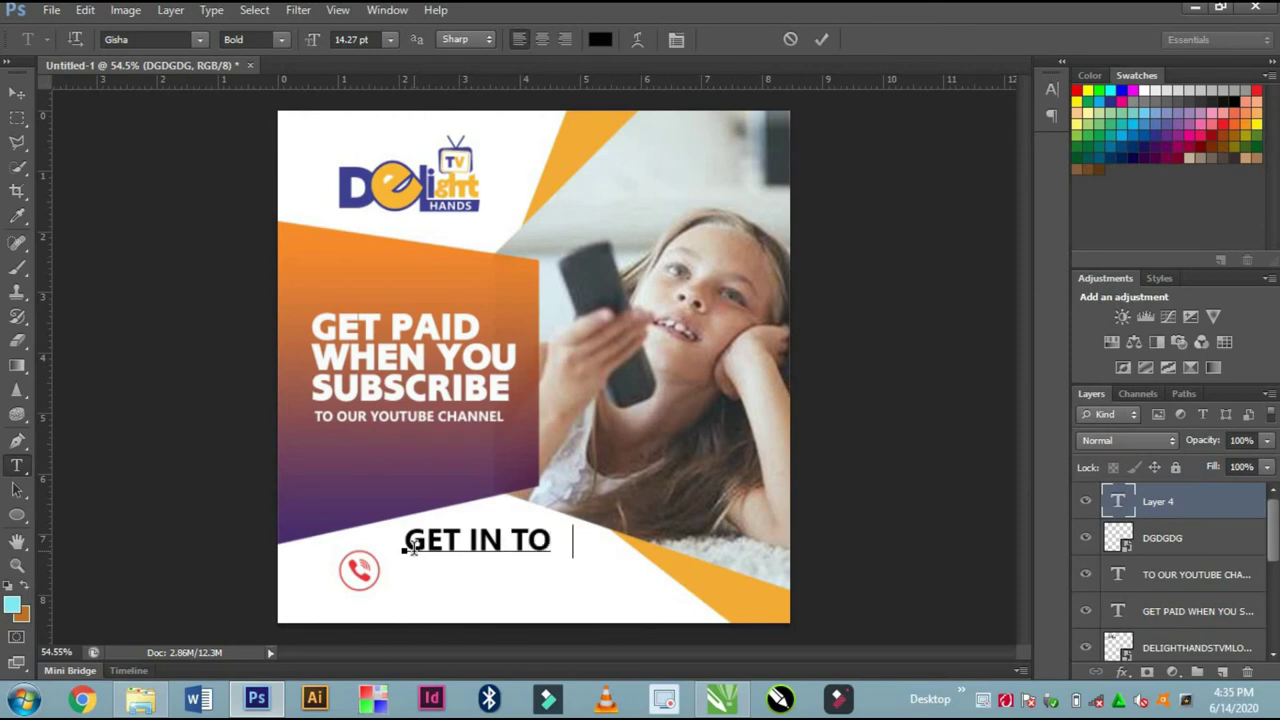
pyautogui.press('BackSpace')
pyautogui.write('UCH')
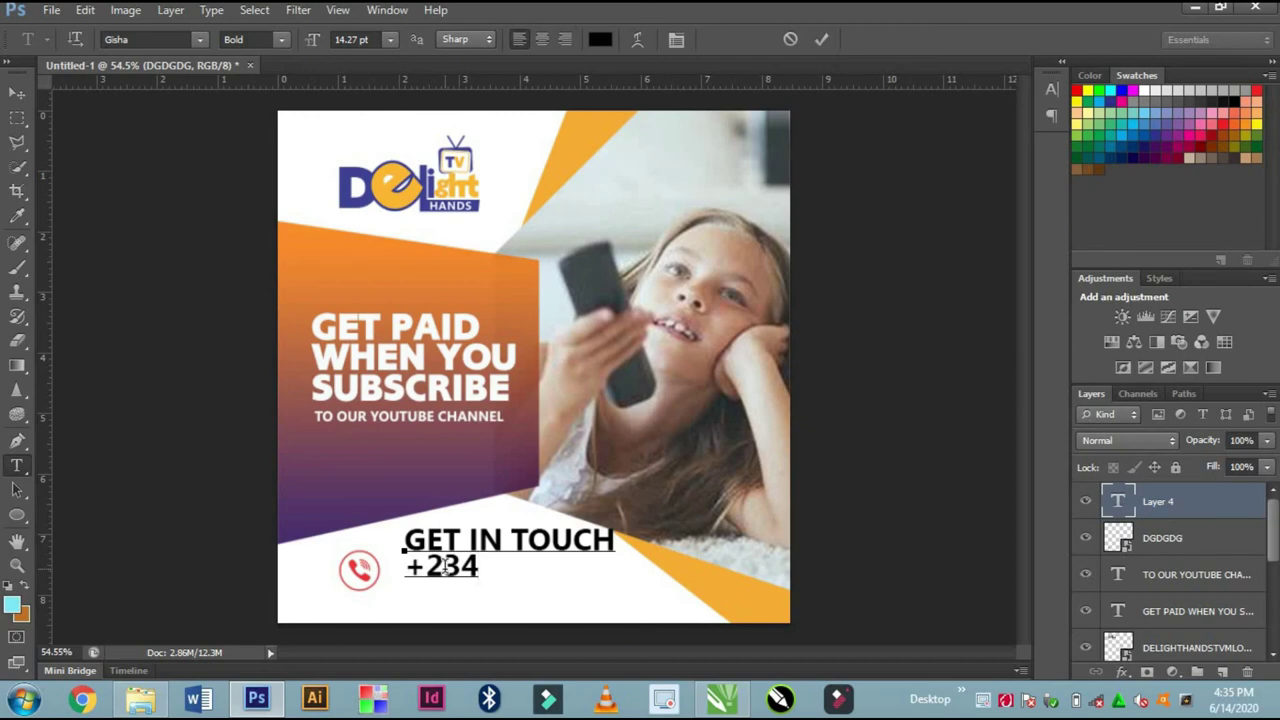
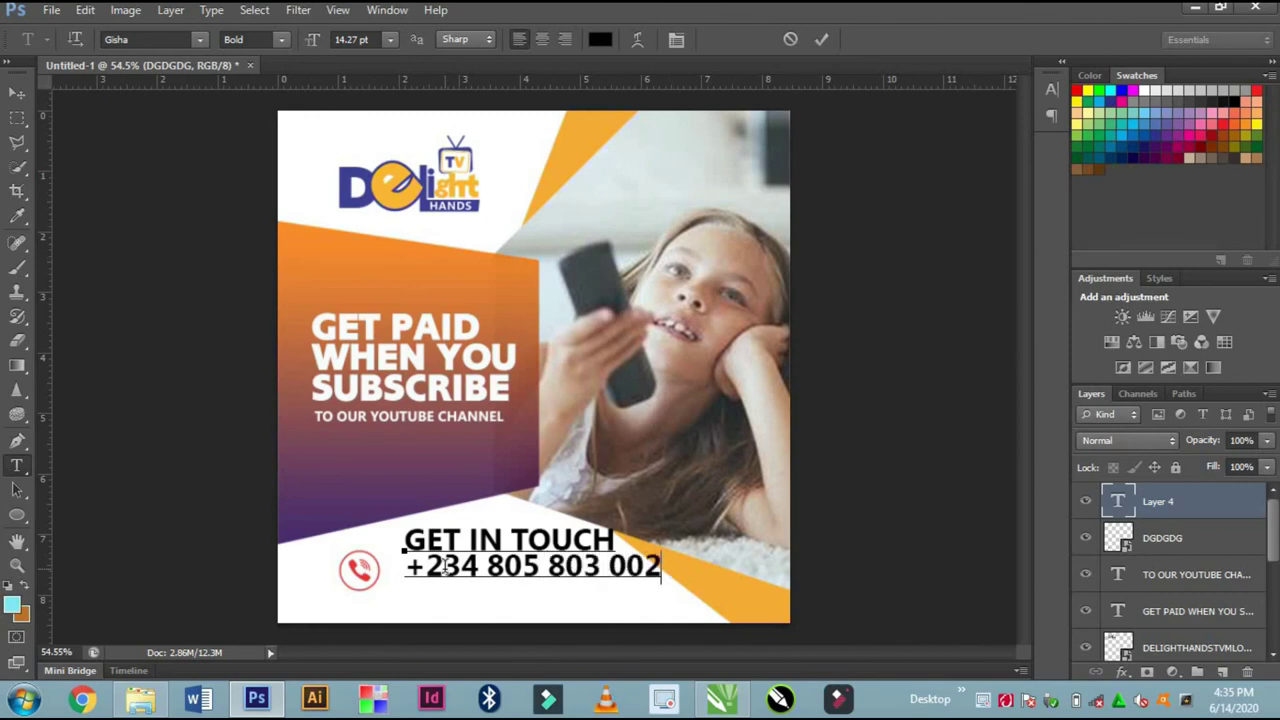
# Commit the contact text and scale it to about 54%.
pyautogui.click(16, 92)
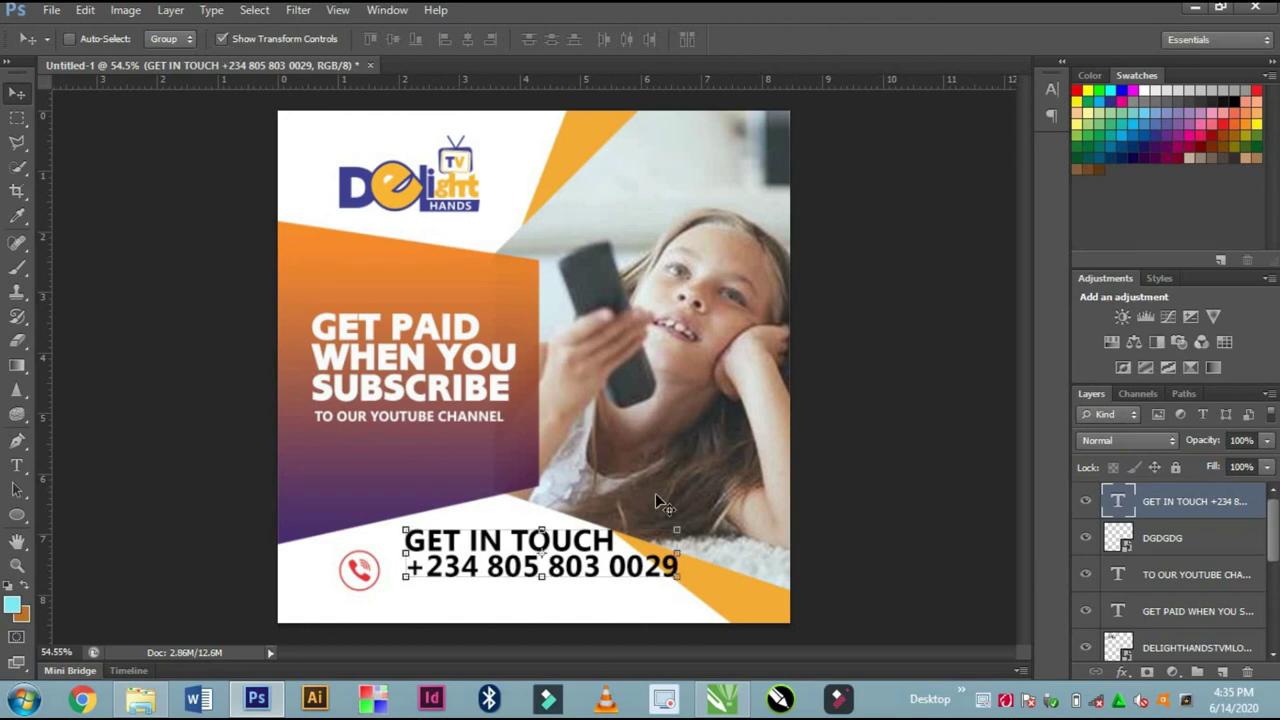
pyautogui.hotkey('ctrl', 't')
pyautogui.moveTo(655, 581); pyautogui.dragTo(550, 575)
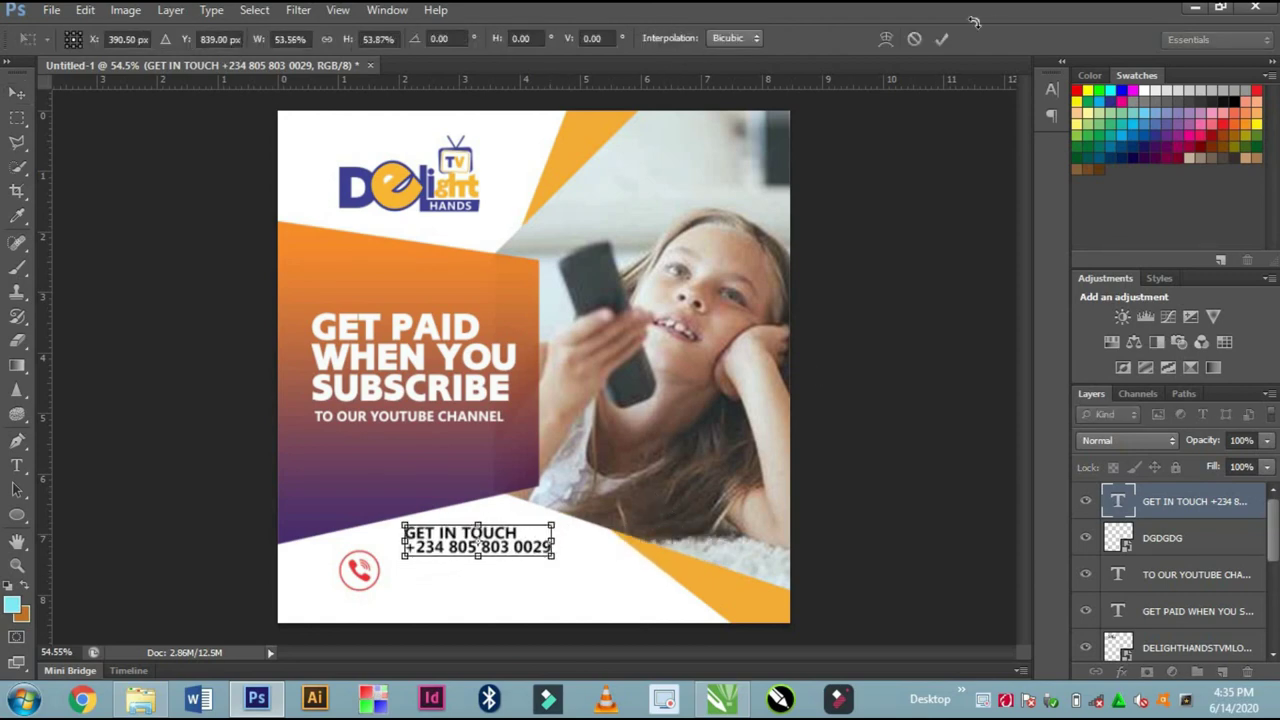
pyautogui.click(941, 38)
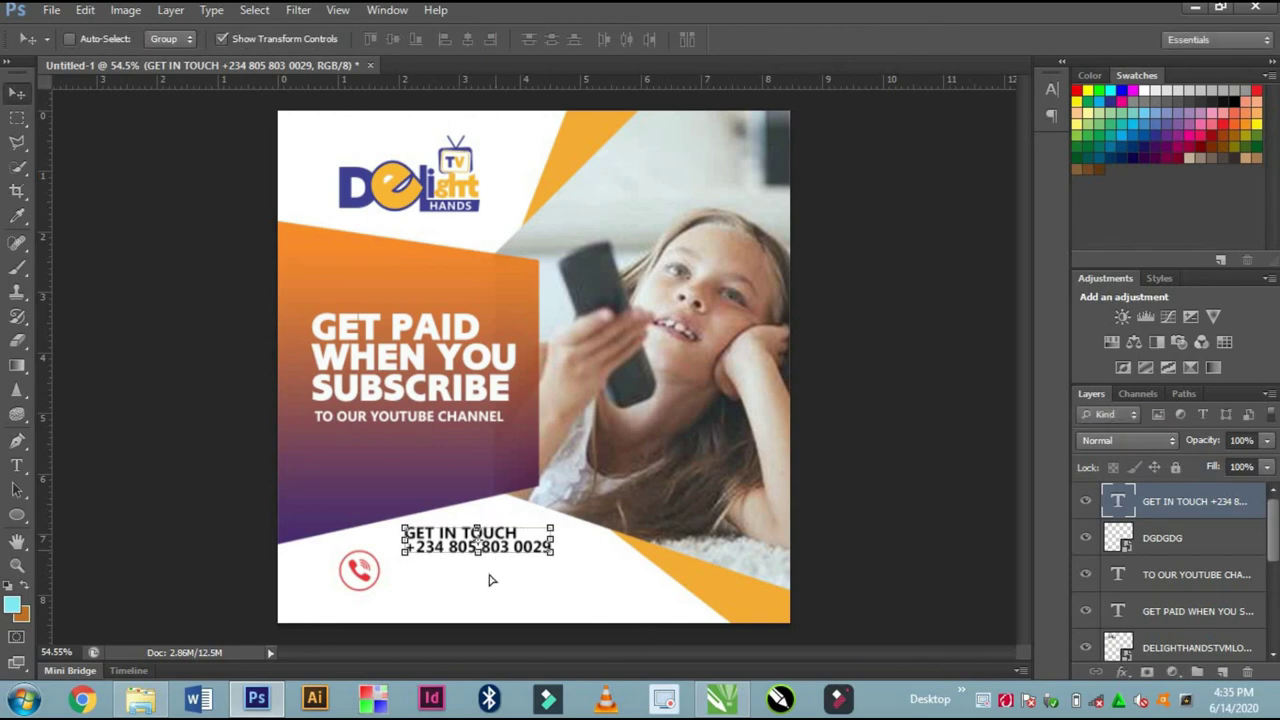
# Move the contact text right beside the phone icon and hide the transform controls.
pyautogui.moveTo(497, 558); pyautogui.dragTo(480, 588)
pyautogui.click(221, 39)
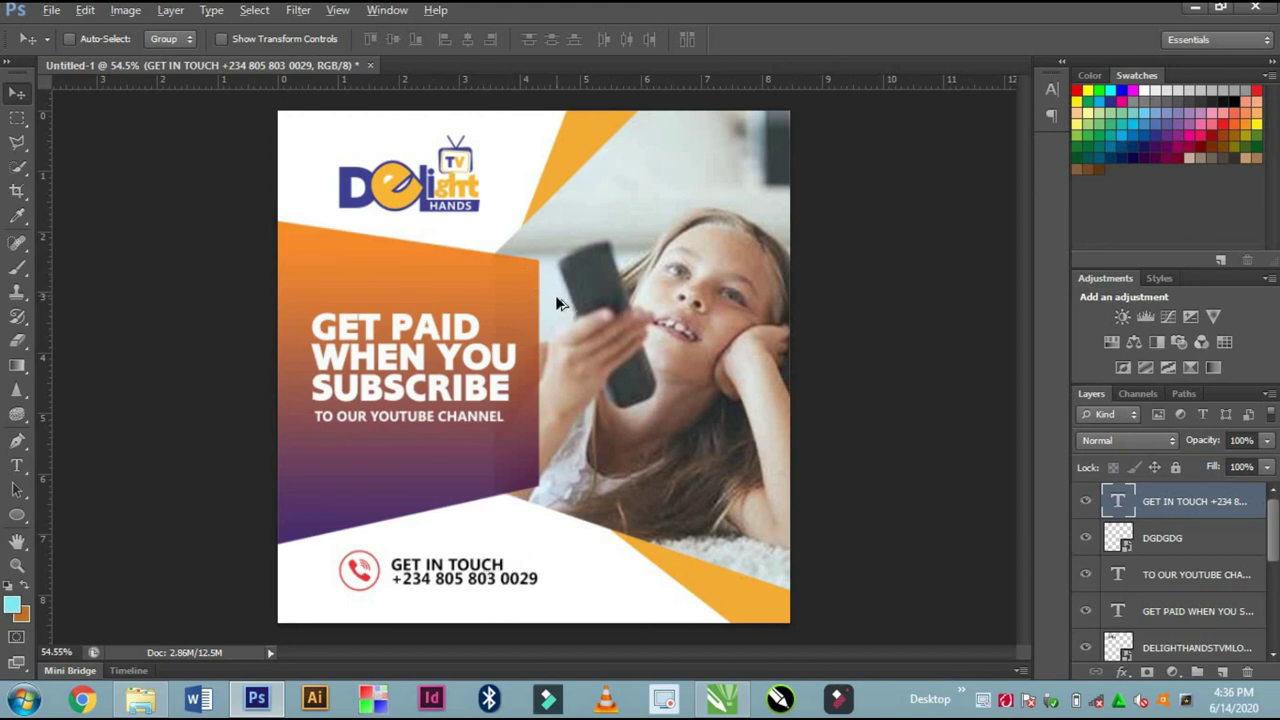
pyautogui.scroll(-1, 557, 302)
pyautogui.scroll(-1, 565, 320)
pyautogui.scroll(-1, 576, 345)
pyautogui.scroll(-1, 590, 365)
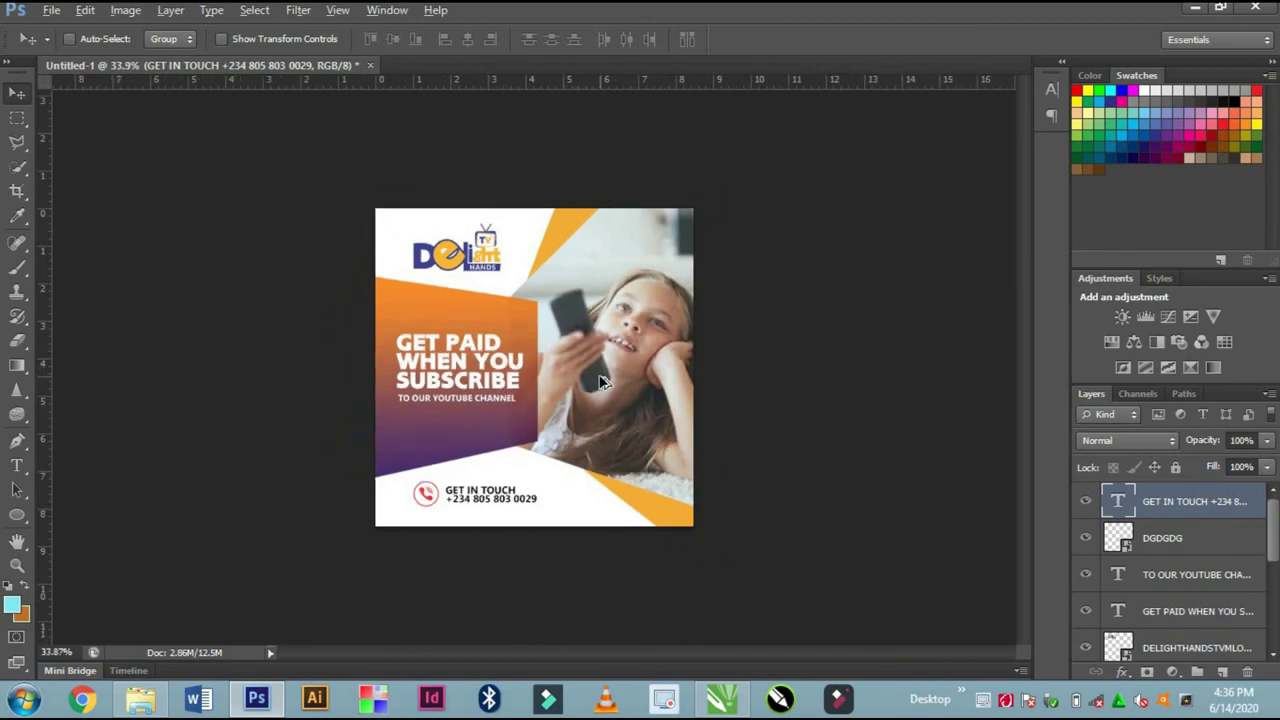
pyautogui.scroll(1, 601, 381)
pyautogui.scroll(2, 520, 392)
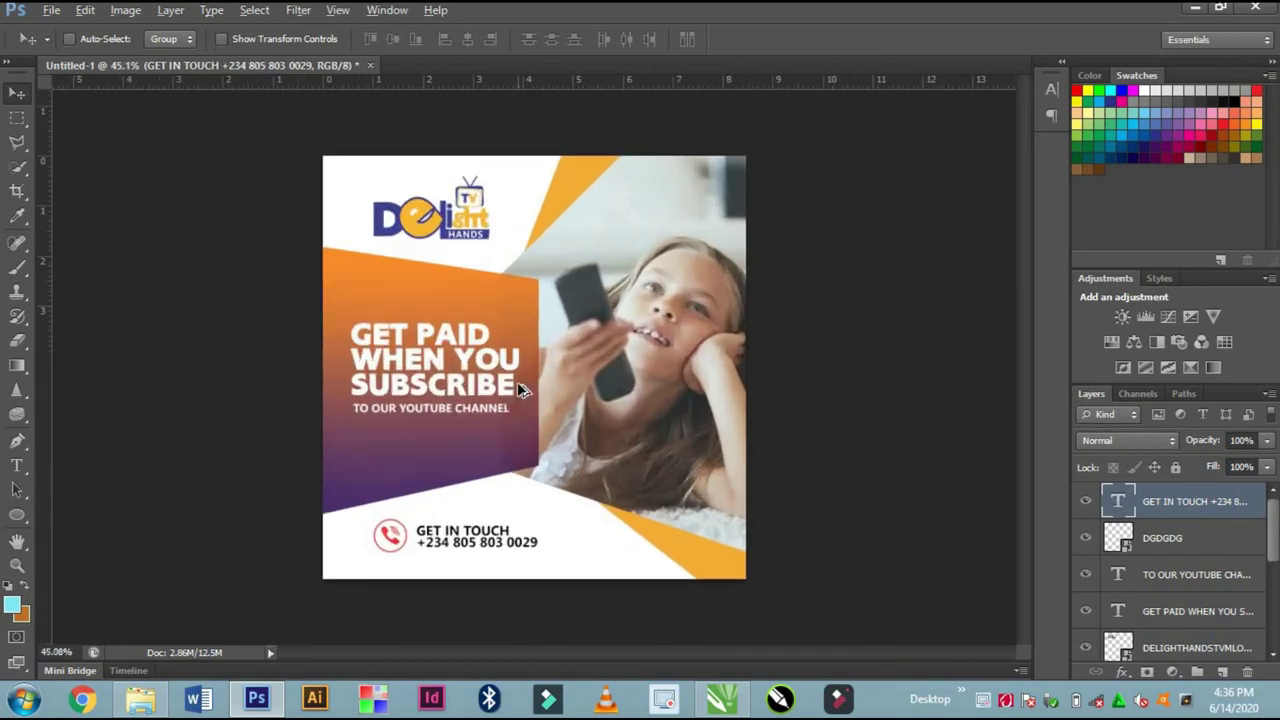
pyautogui.press('alt')
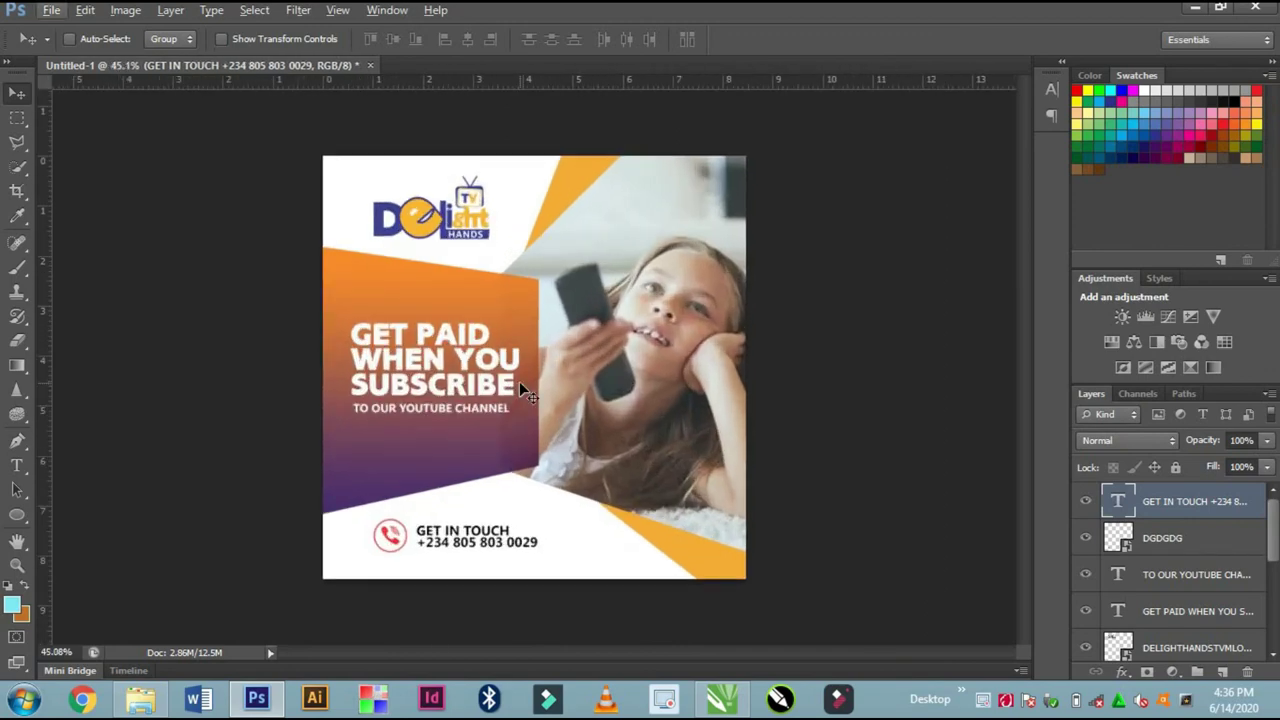